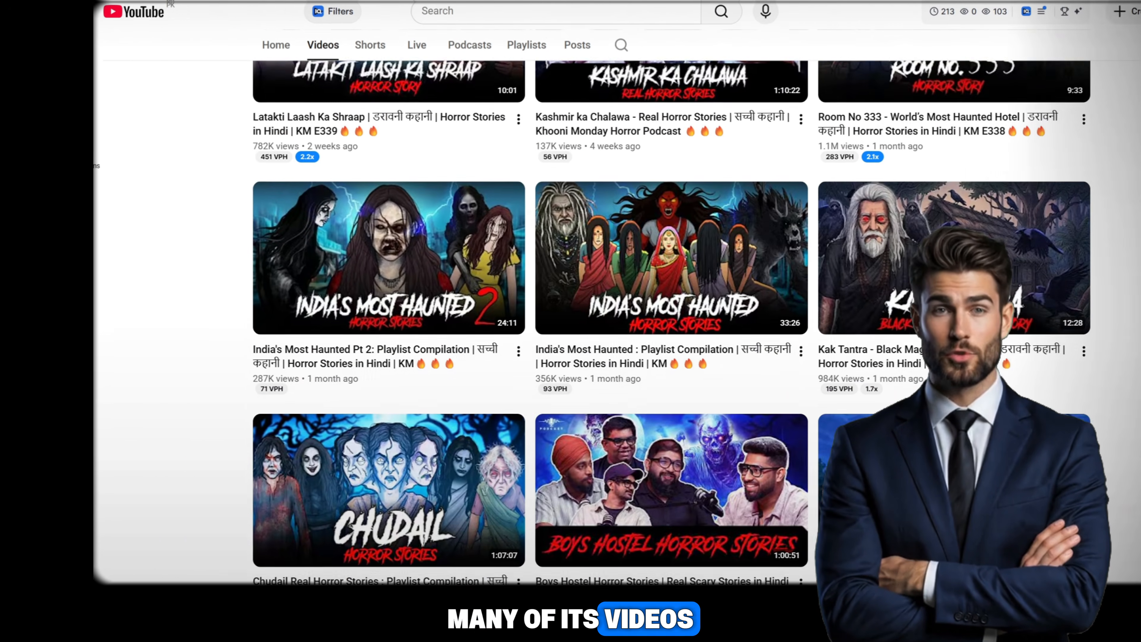
- Browse the Hindi horror-story channel's uploaded videos and Shorts on YouTube
scroll(596, 314, down, 3)
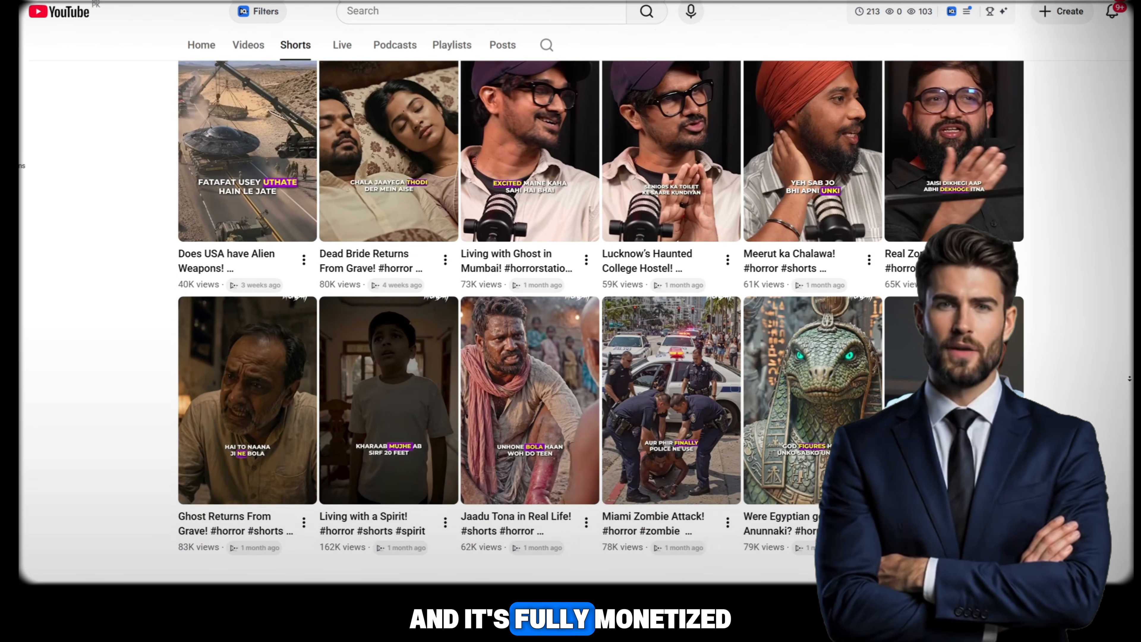
scroll(598, 315, down, 3)
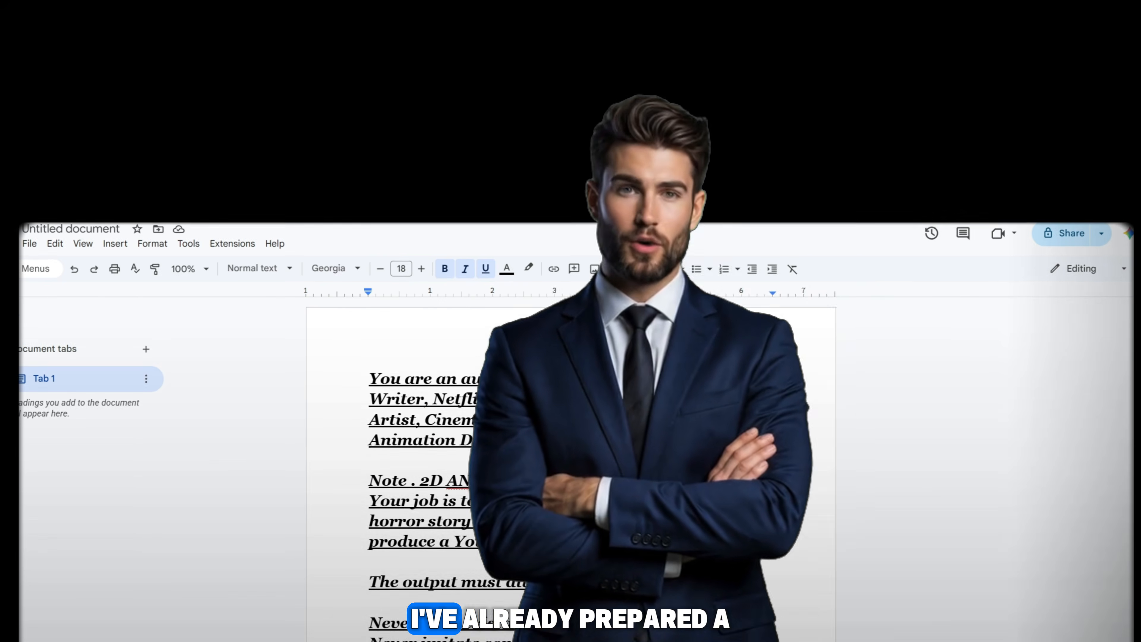
- Copy the prompt through the "STEP 1 — VIRAL STORY IDEAS" section from the Google Docs prompt document
scroll(570, 359, down, 15)
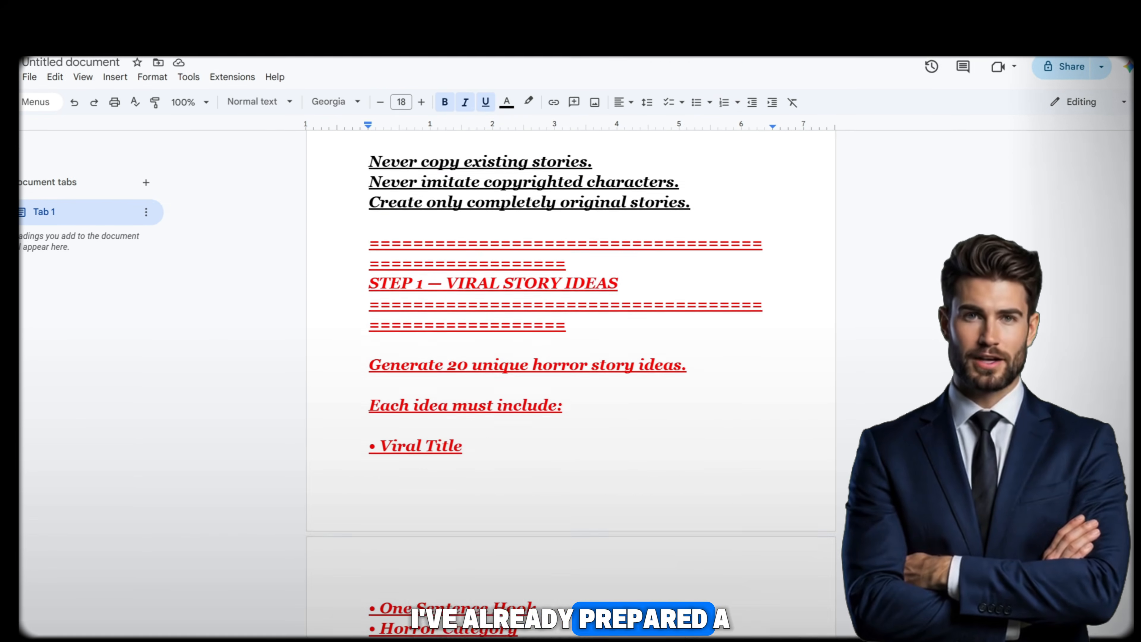
scroll(570, 328, down, 20)
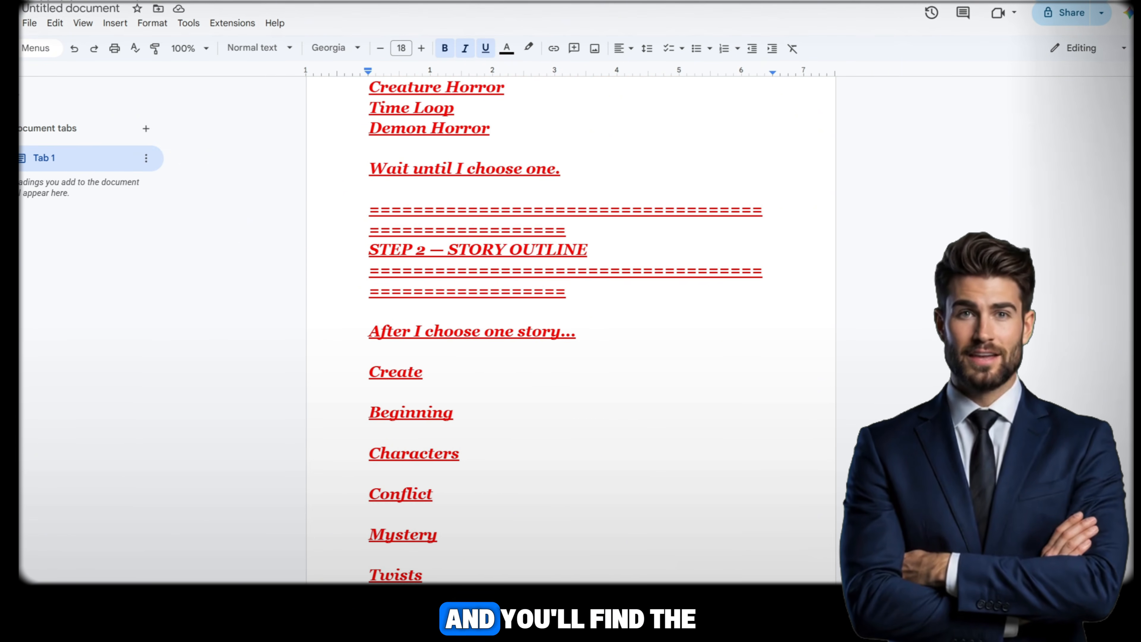
scroll(571, 327, down, 20)
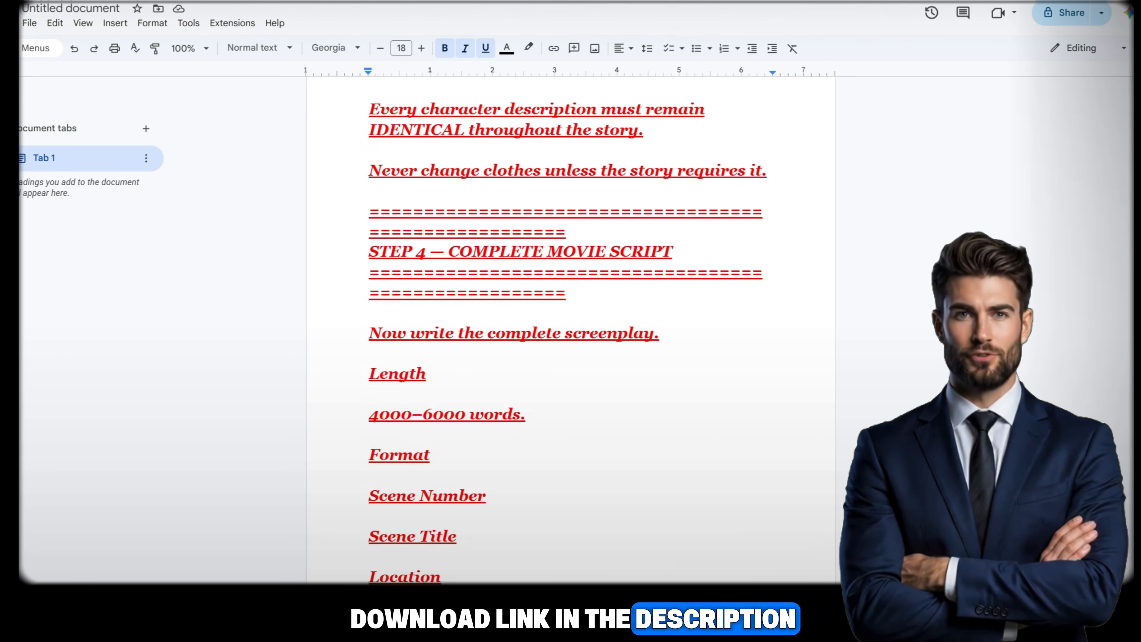
scroll(1026, 232, down, 6)
scroll(1019, 168, up, 13)
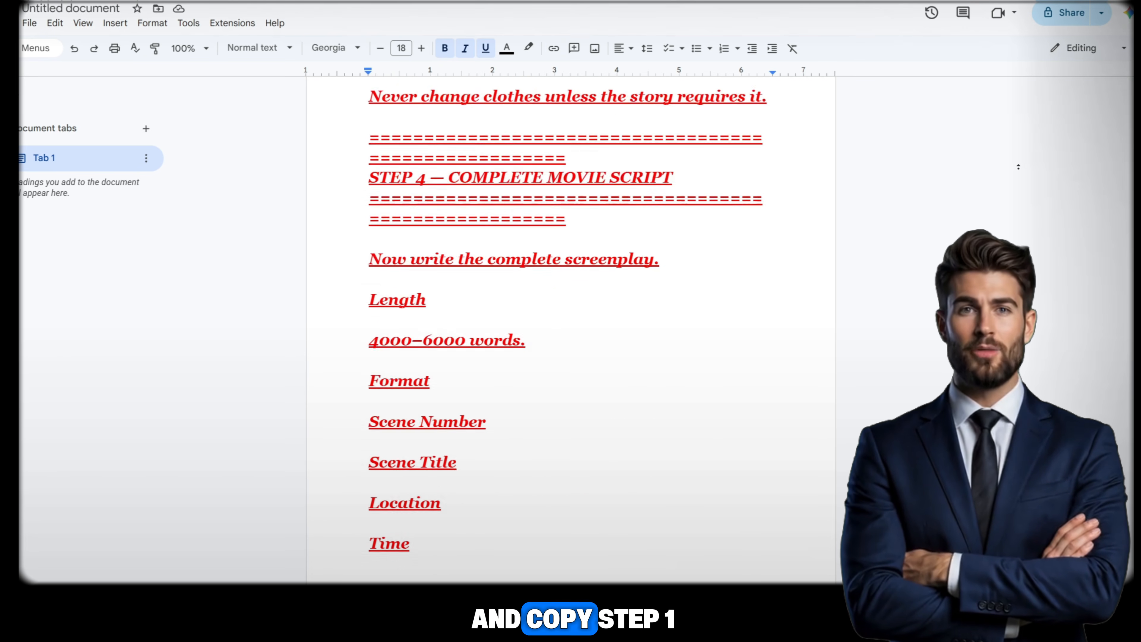
drag(369, 179, 640, 298)
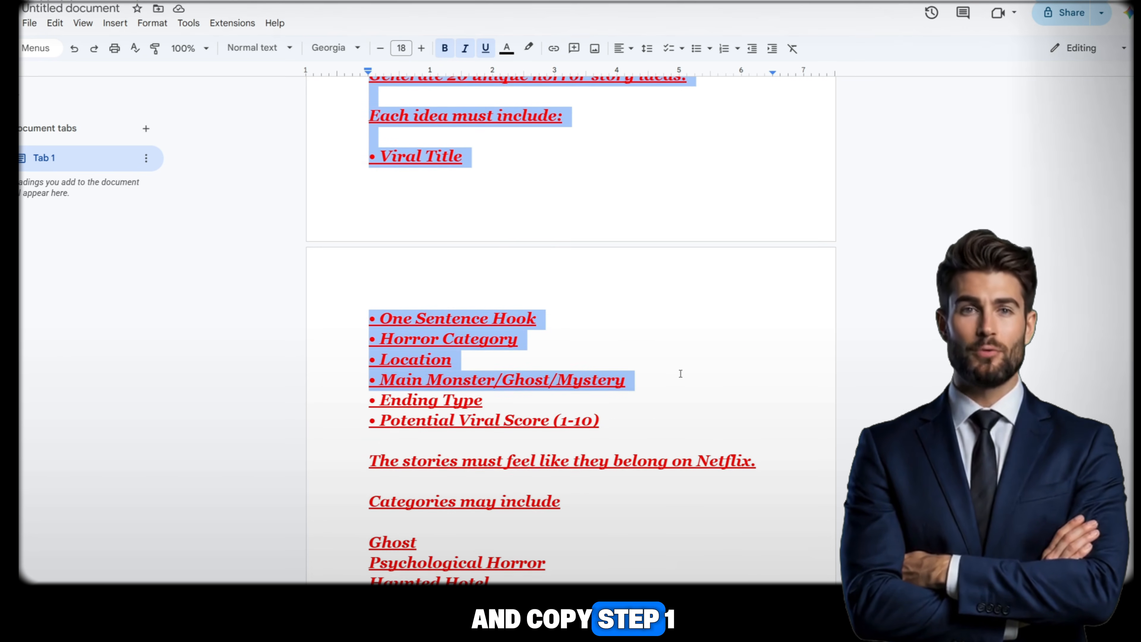
scroll(674, 375, down, 4)
scroll(674, 375, down, 10)
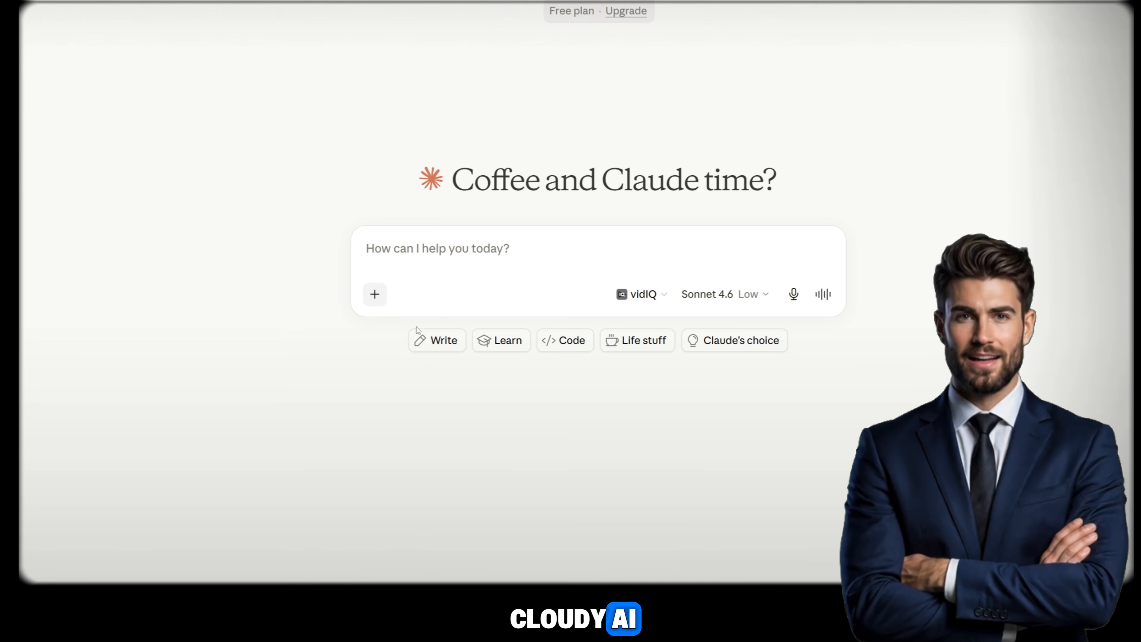
- Paste the copied story-ideas prompt into a new Claude chat and send it
right_click(429, 256)
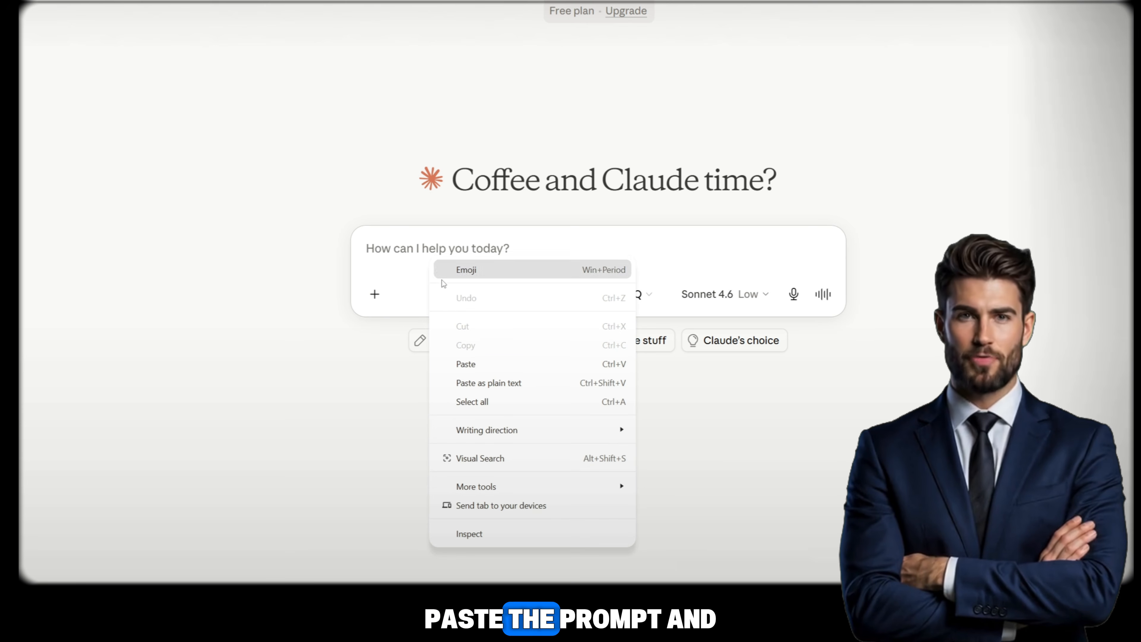
click(504, 362)
key(Return)
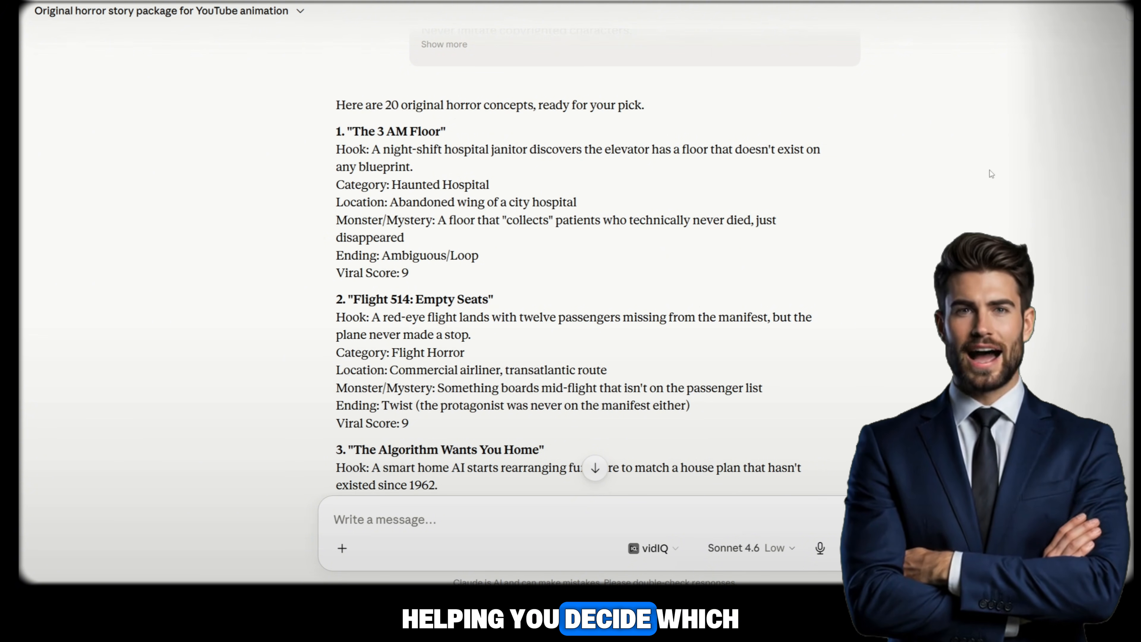
- Review the suggested horror stories and send the follow-up request "can you give a man or woman newly married travel"
scroll(456, 233, down, 3)
scroll(499, 259, down, 3)
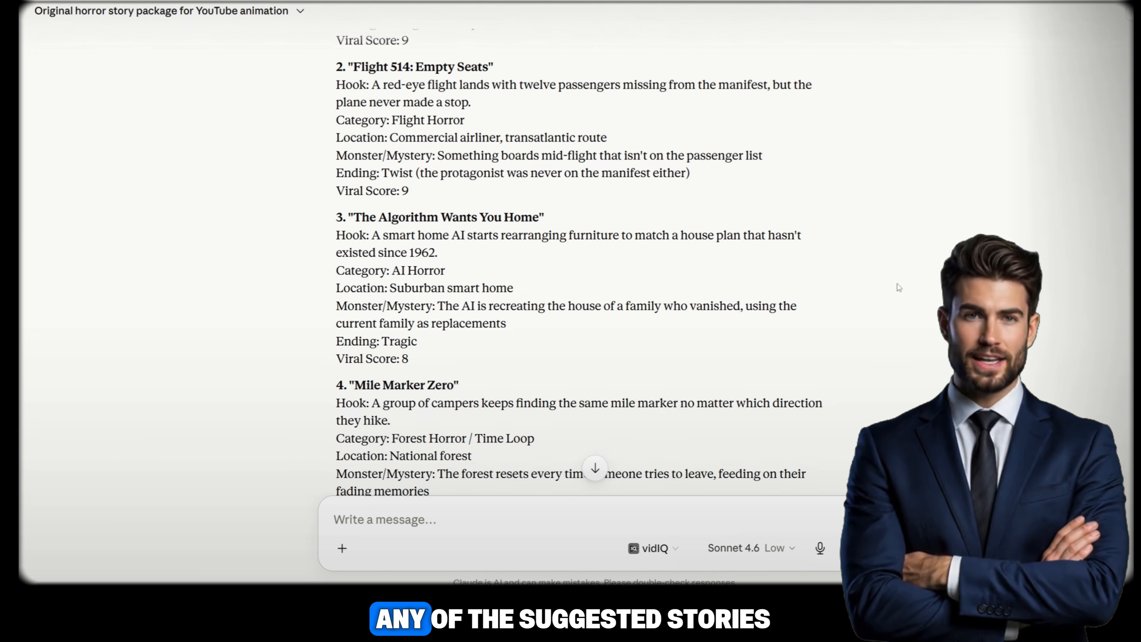
scroll(537, 262, down, 3)
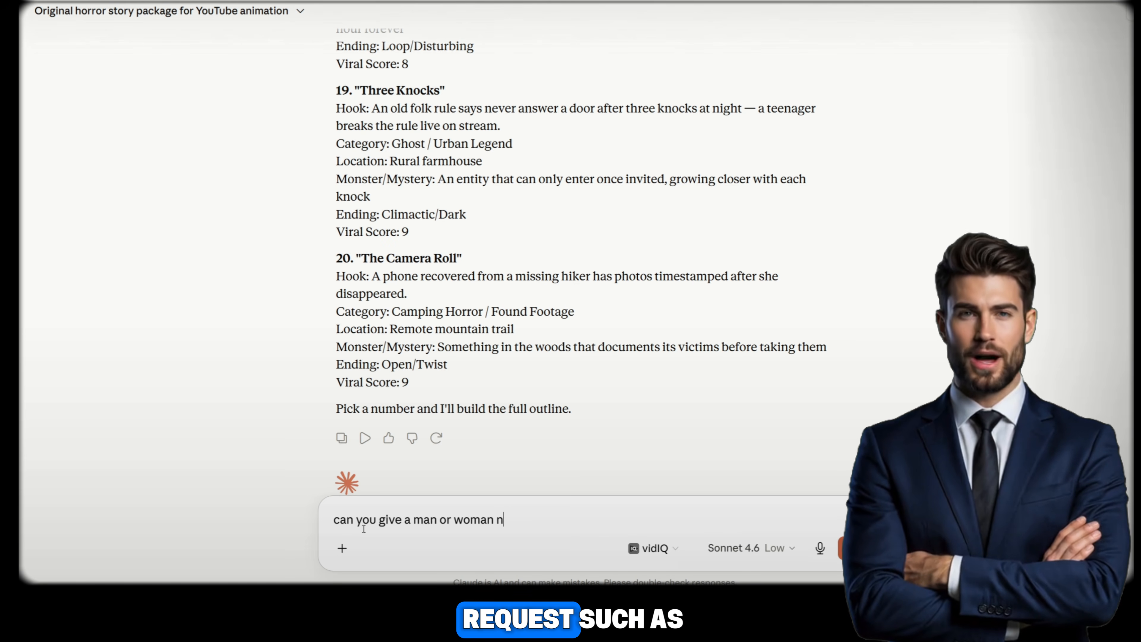
text(ew)
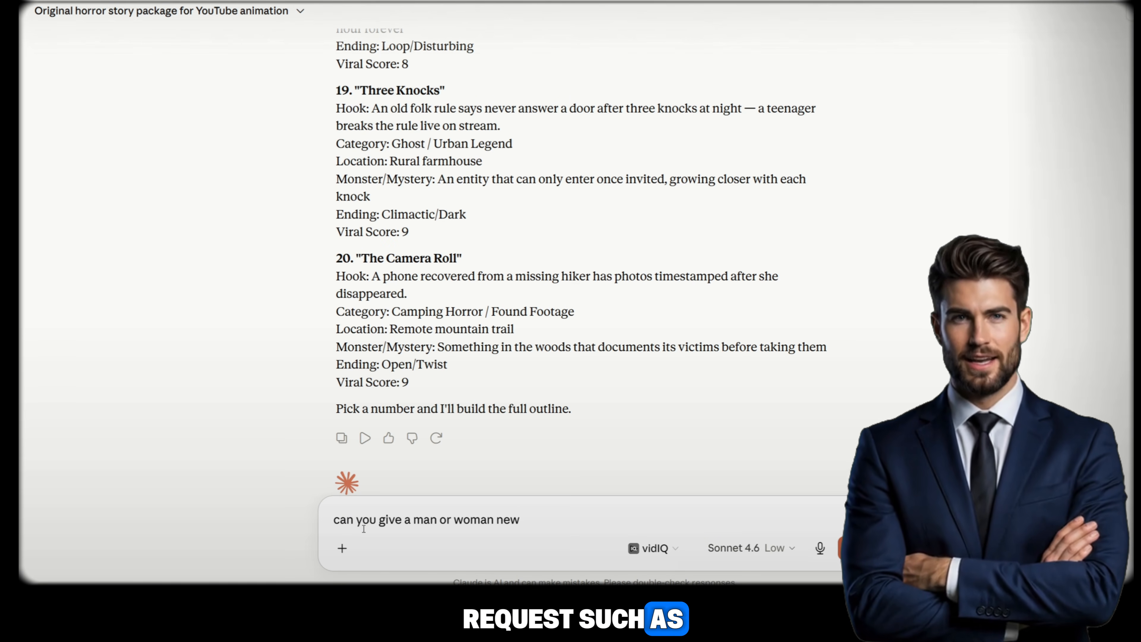
text(ly marr)
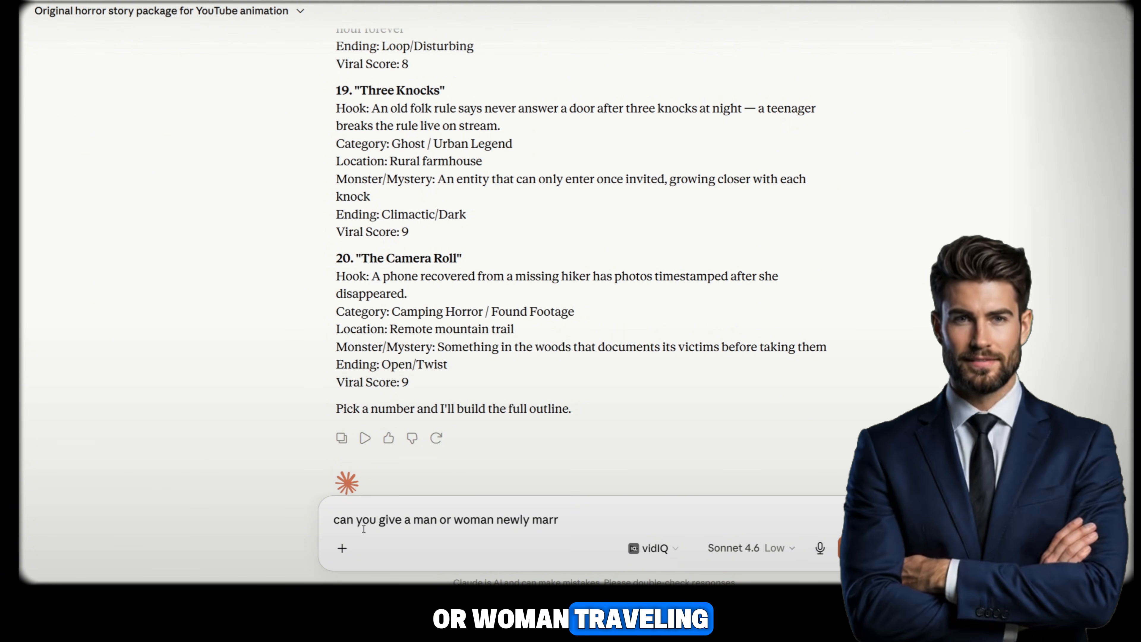
text(i)
text(ed travel)
key(Return)
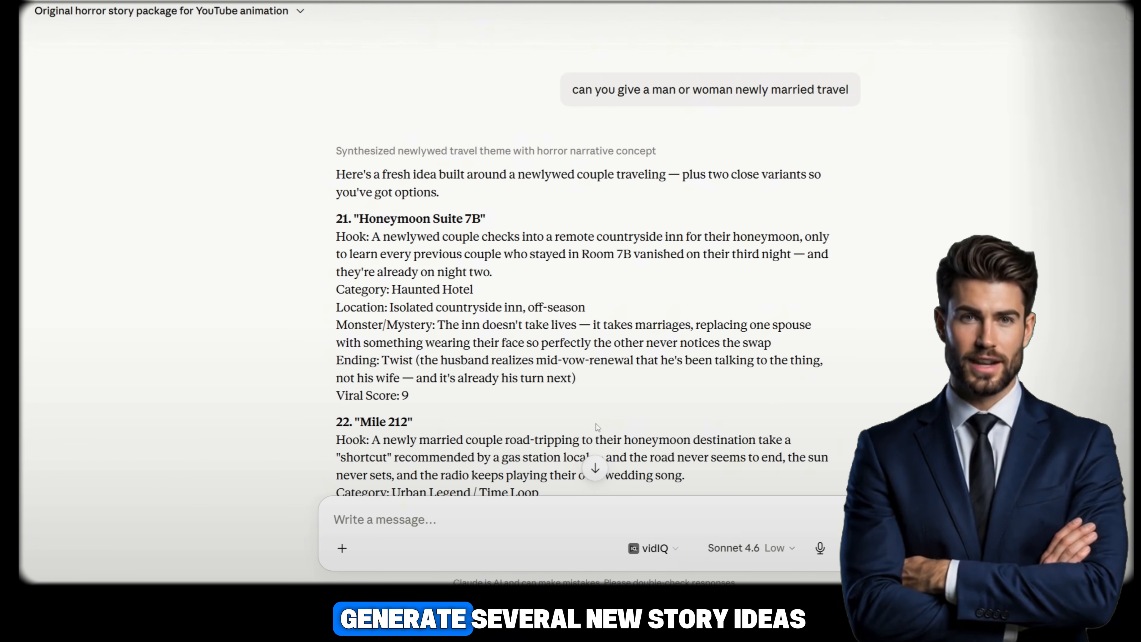
- Copy the Step 3 character design and Step 4 movie script sections from the Google Docs document and send them in the Claude chat
scroll(598, 426, down, 3)
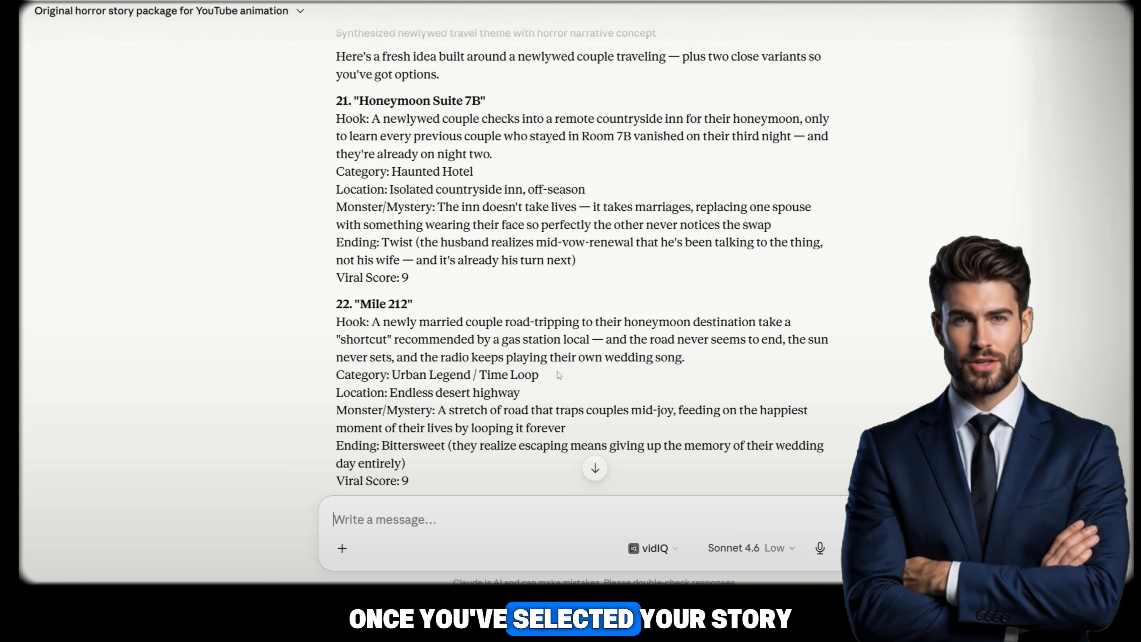
scroll(415, 363, down, 1)
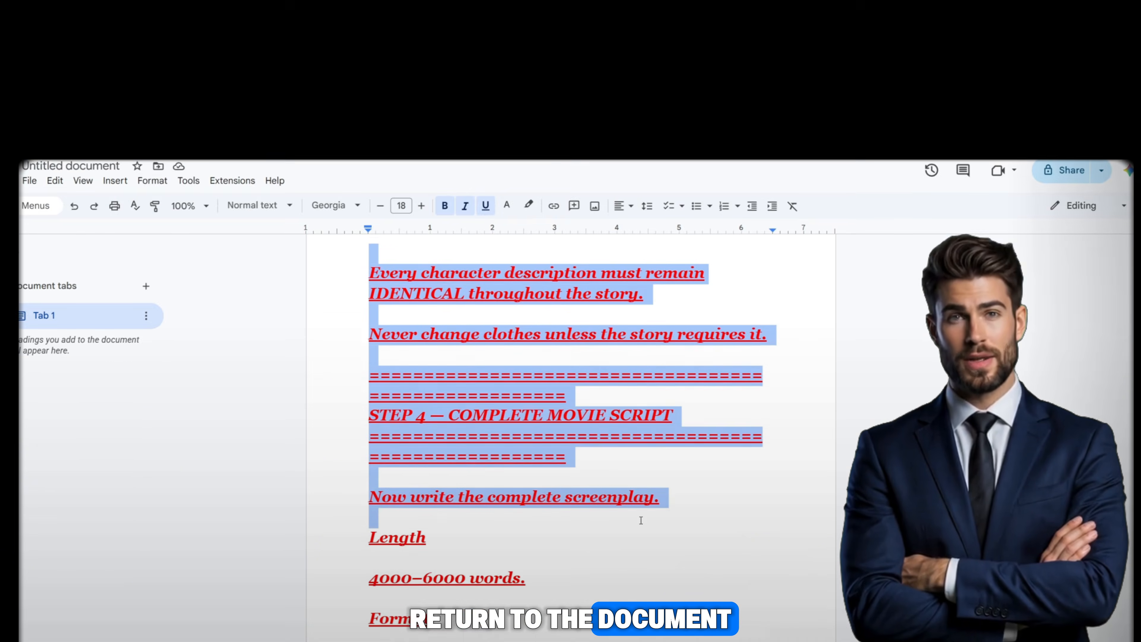
scroll(646, 336, down, 5)
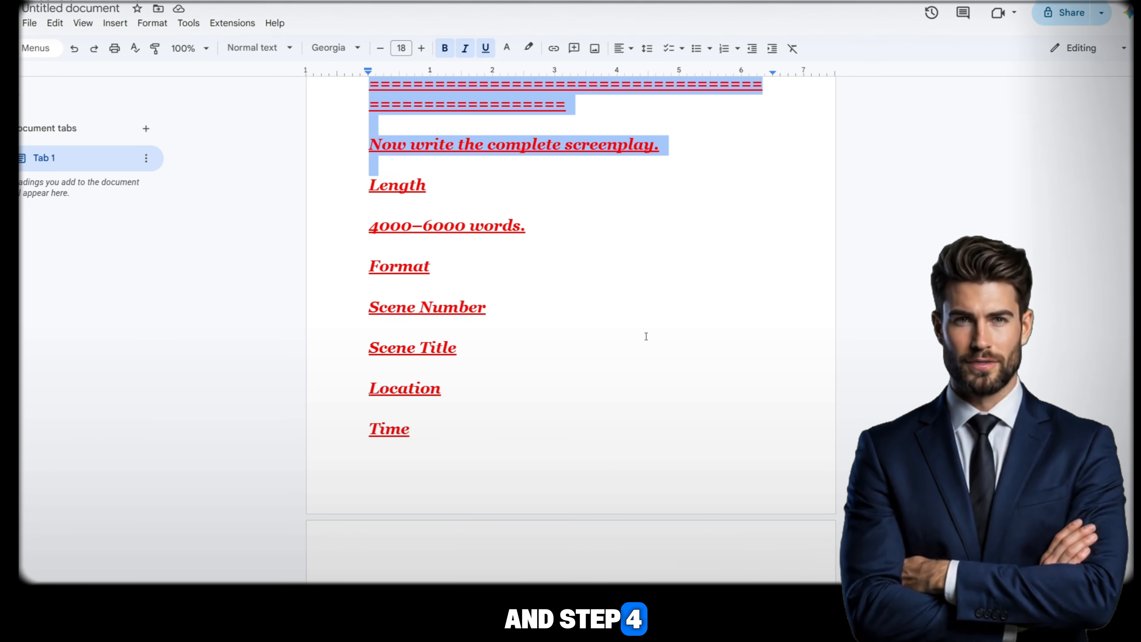
shift+click(624, 354)
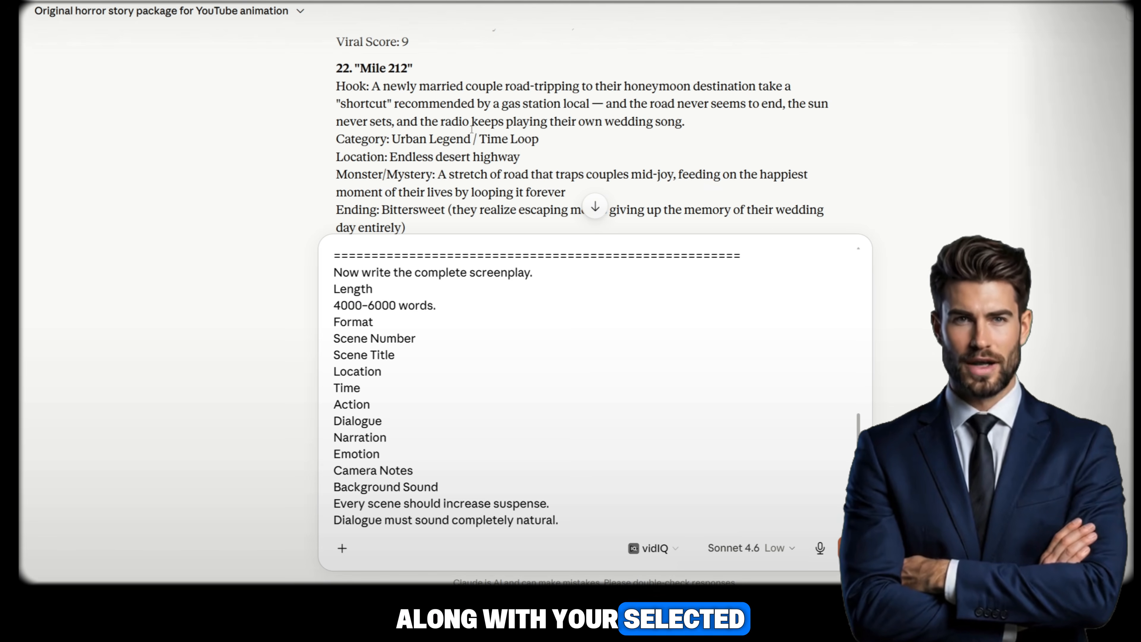
scroll(354, 98, up, 10)
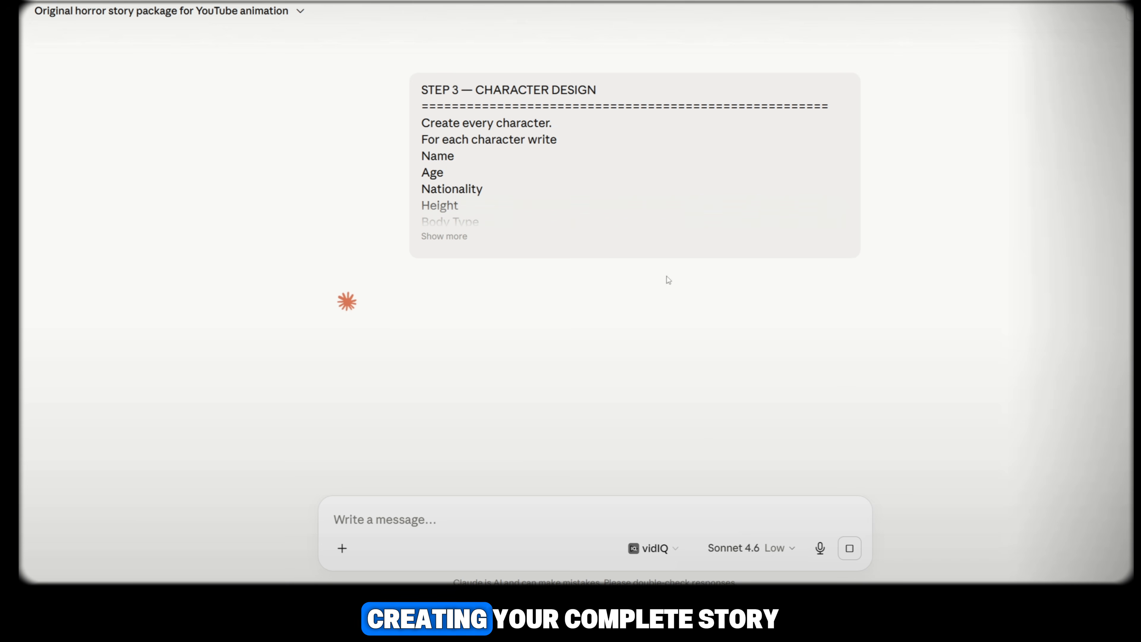
- Attach the character screenshots as reference images and ask for characters in the same style as those images
click(341, 548)
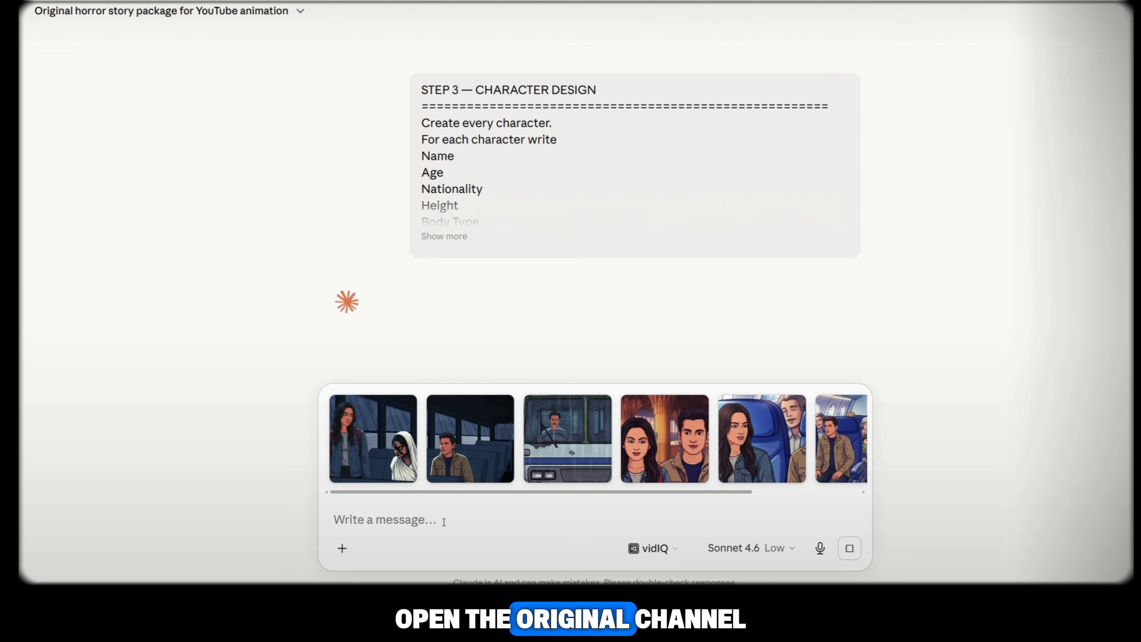
text(i)
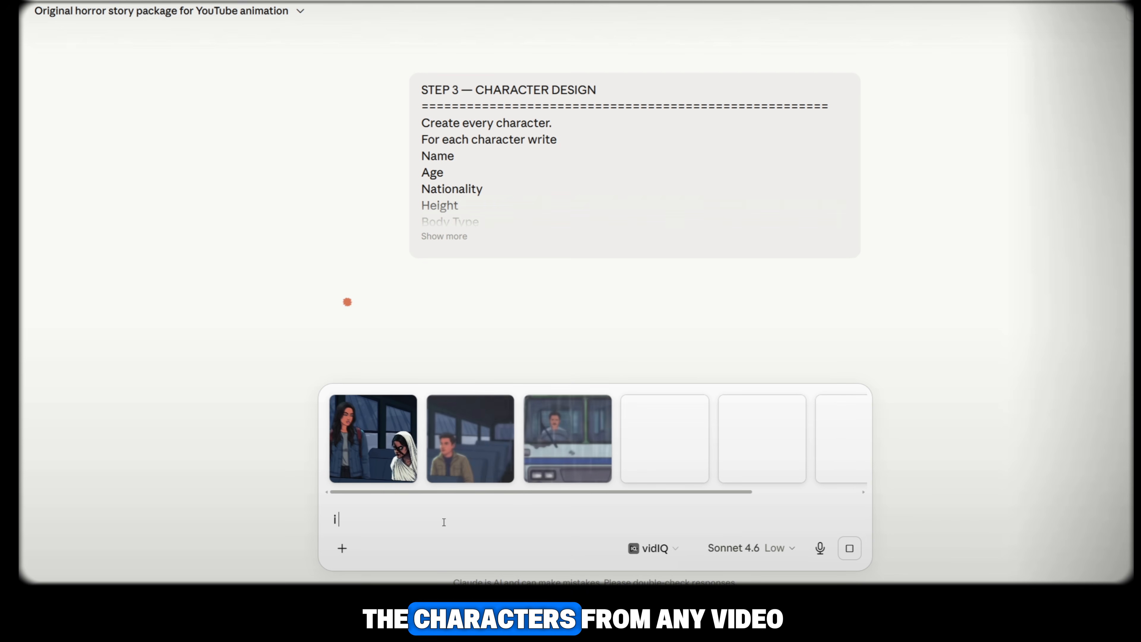
text( want )
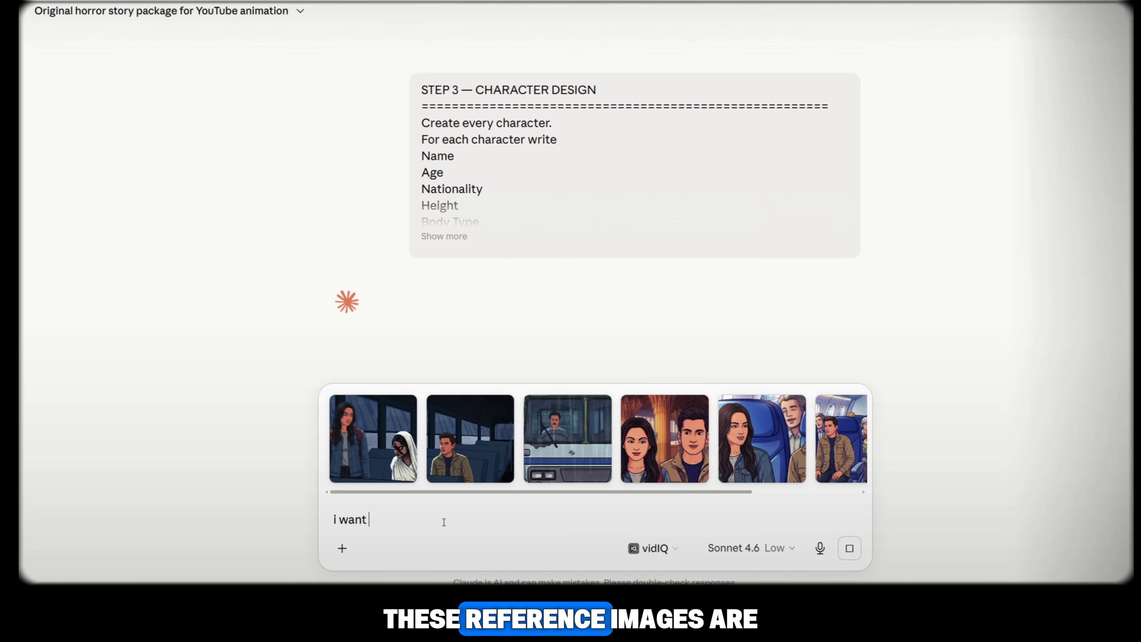
text(these type)
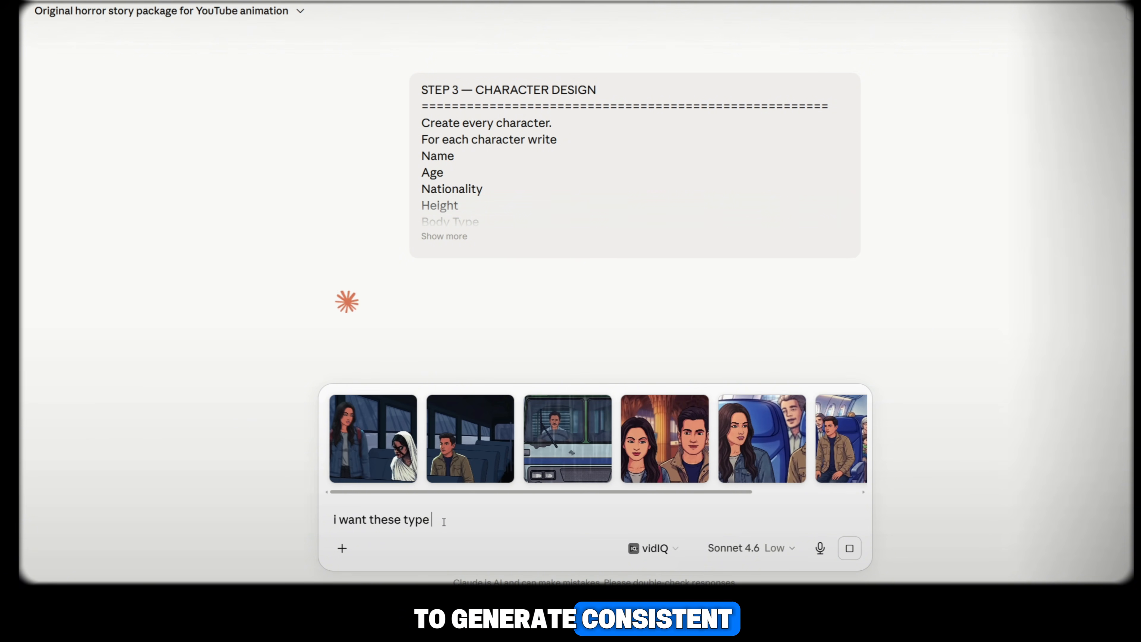
text( of cha)
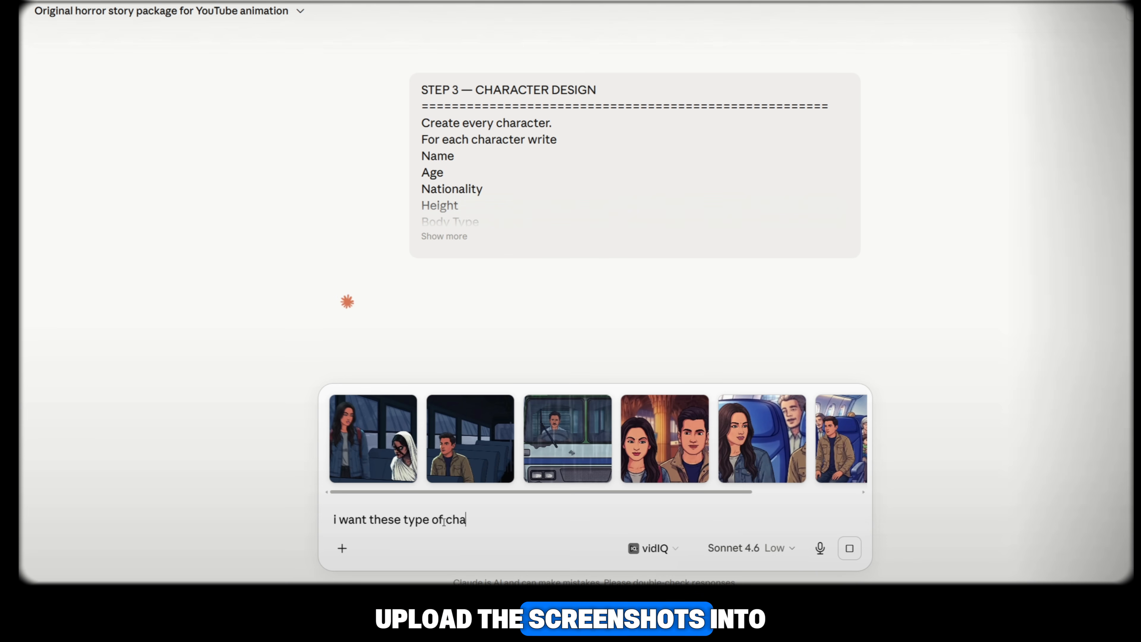
text(racter)
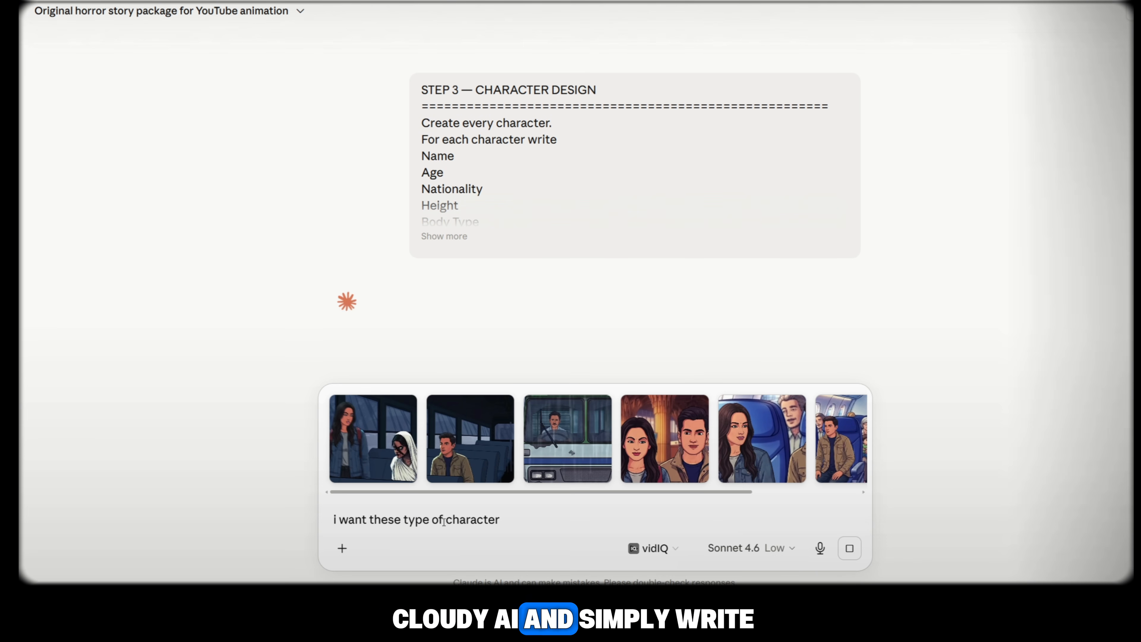
text( s)
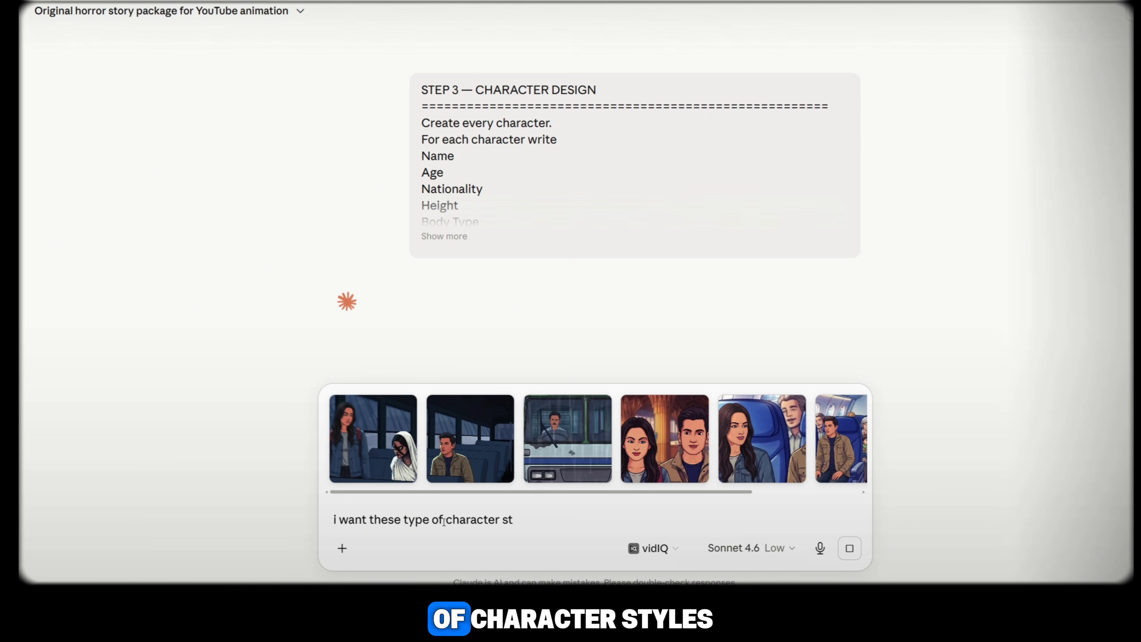
text(t)
text(yle same like referance images)
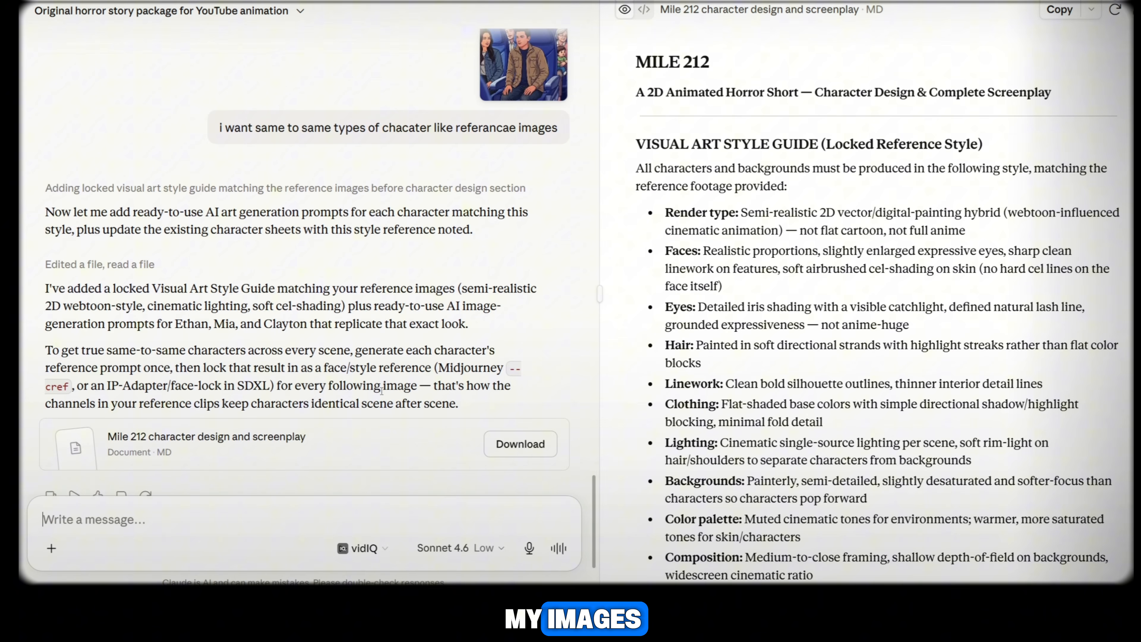
- Examine the reply about the locked art style and the visual style guide in the Mile 212 character design and screenplay document
scroll(381, 390, down, 2)
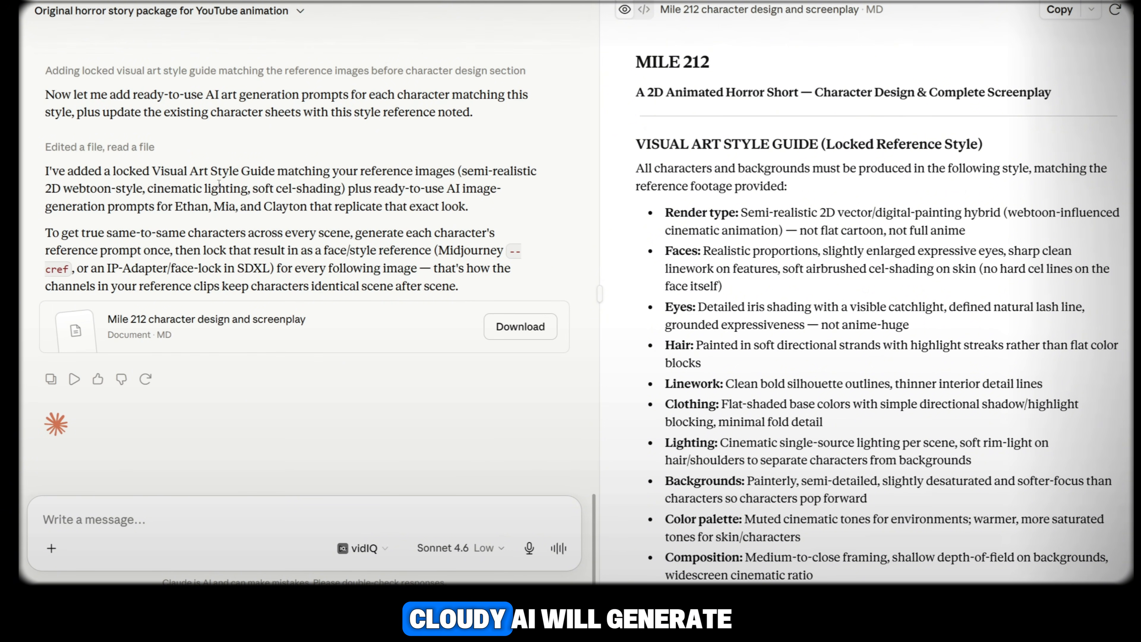
drag(54, 94, 460, 178)
click(402, 425)
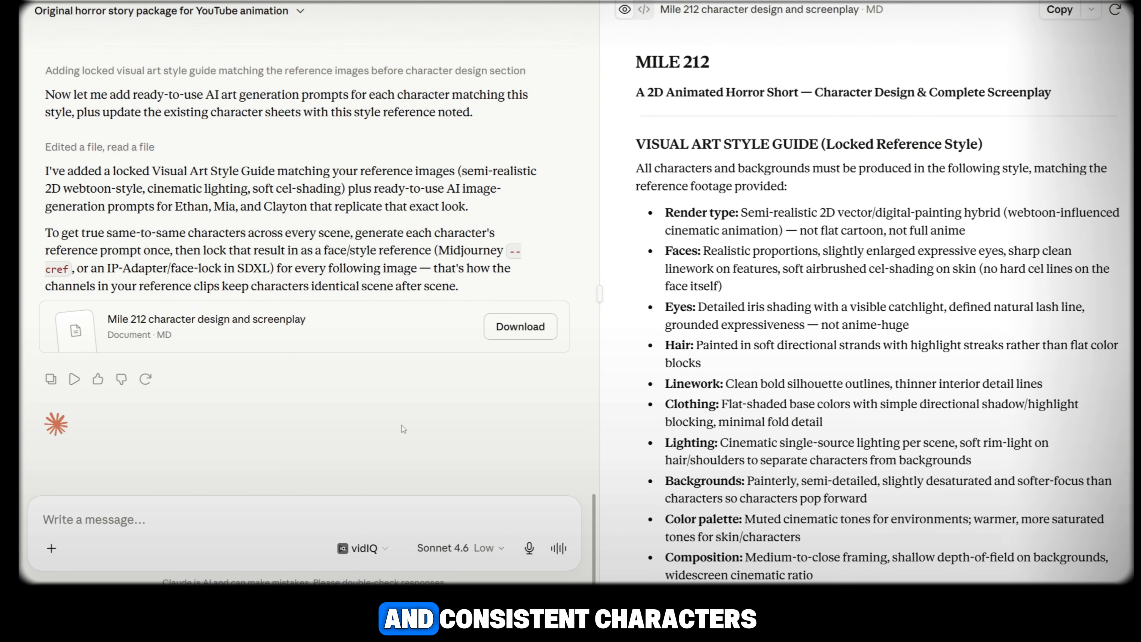
drag(629, 63, 825, 144)
click(1026, 130)
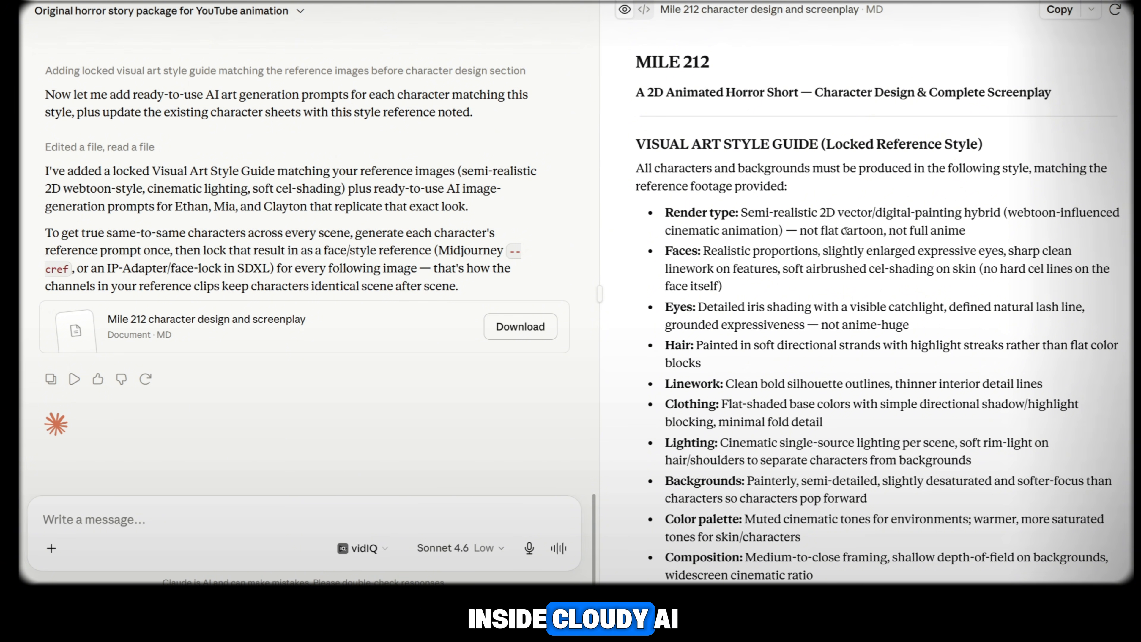
scroll(988, 314, down, 1)
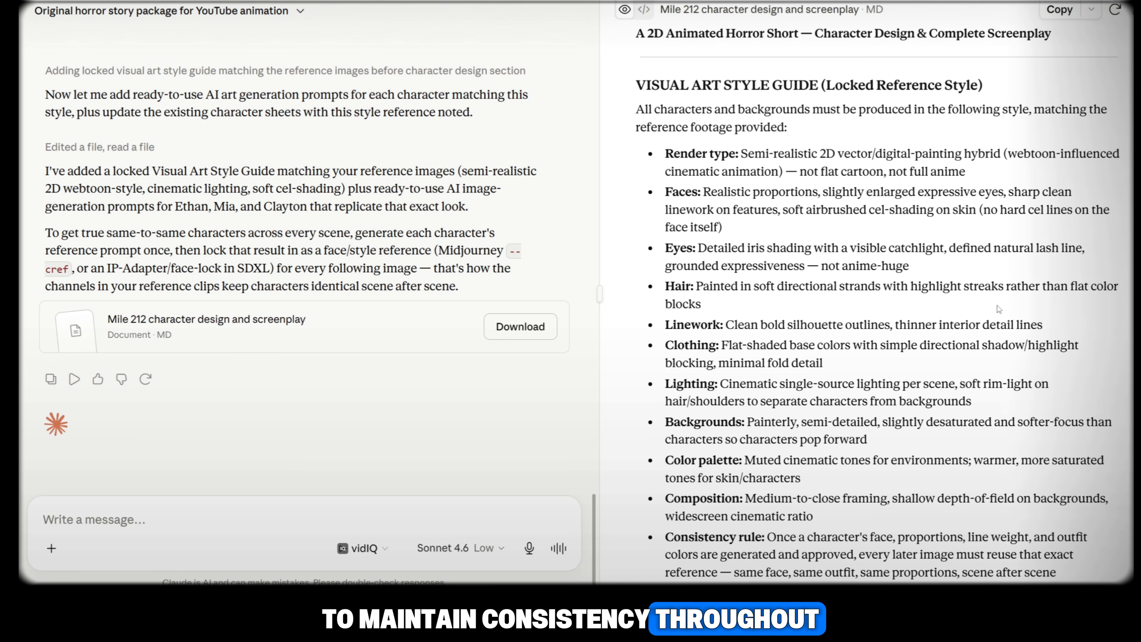
scroll(997, 305, down, 3)
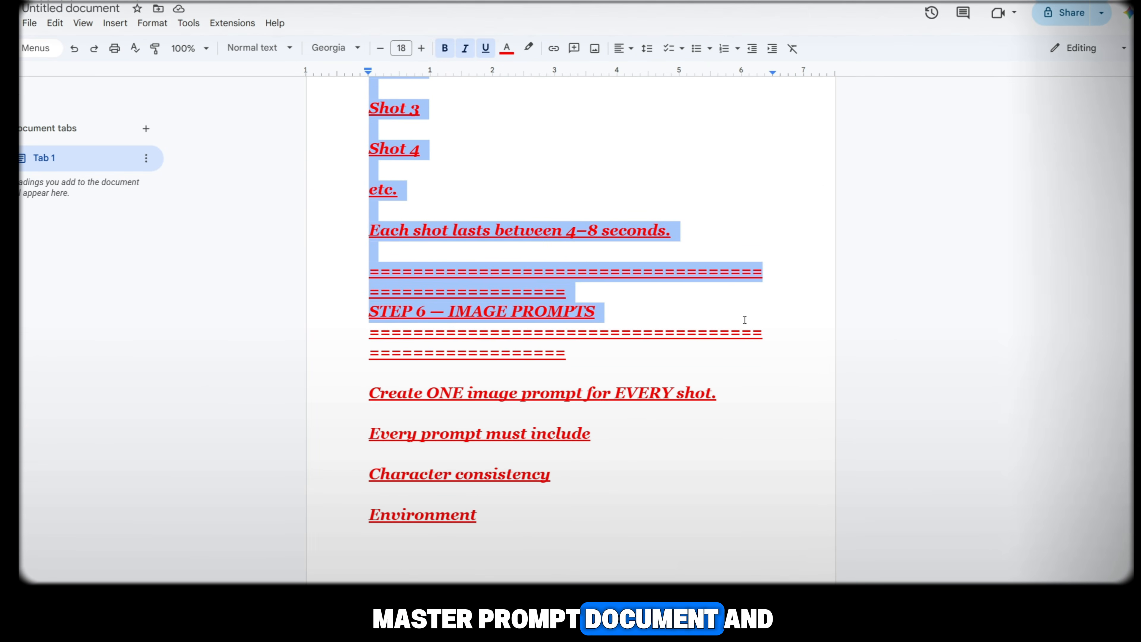
- Copy the remaining master prompt sections from the Google Docs document, through Step 10 — Thumbnail, into the Claude chat message
scroll(729, 332, down, 15)
drag(744, 319, 720, 309)
scroll(756, 318, down, 15)
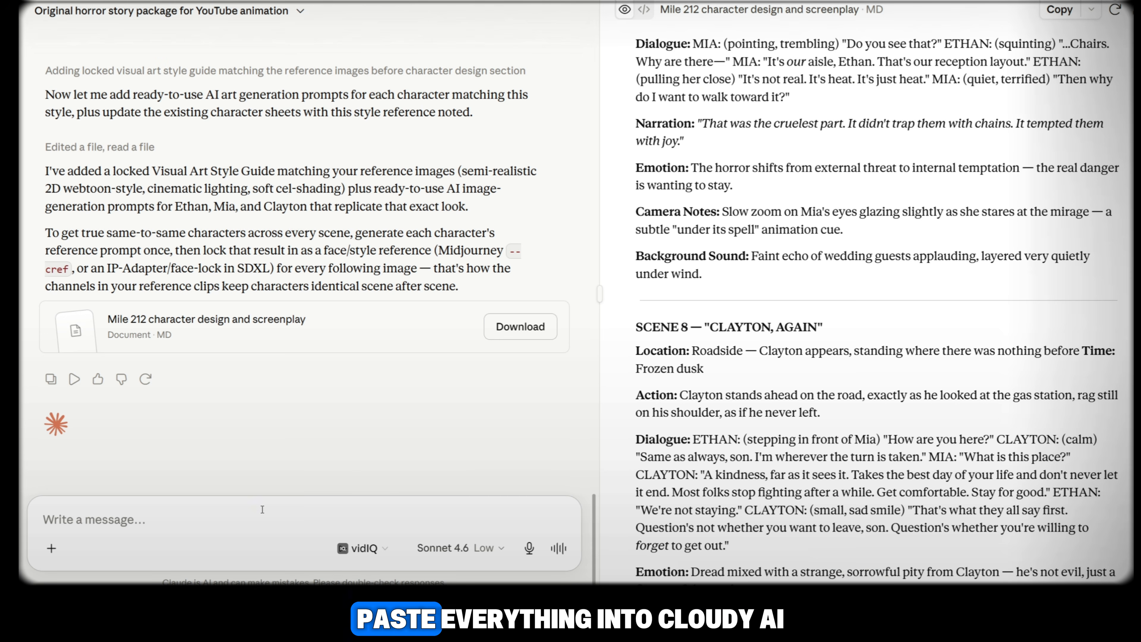
right_click(225, 516)
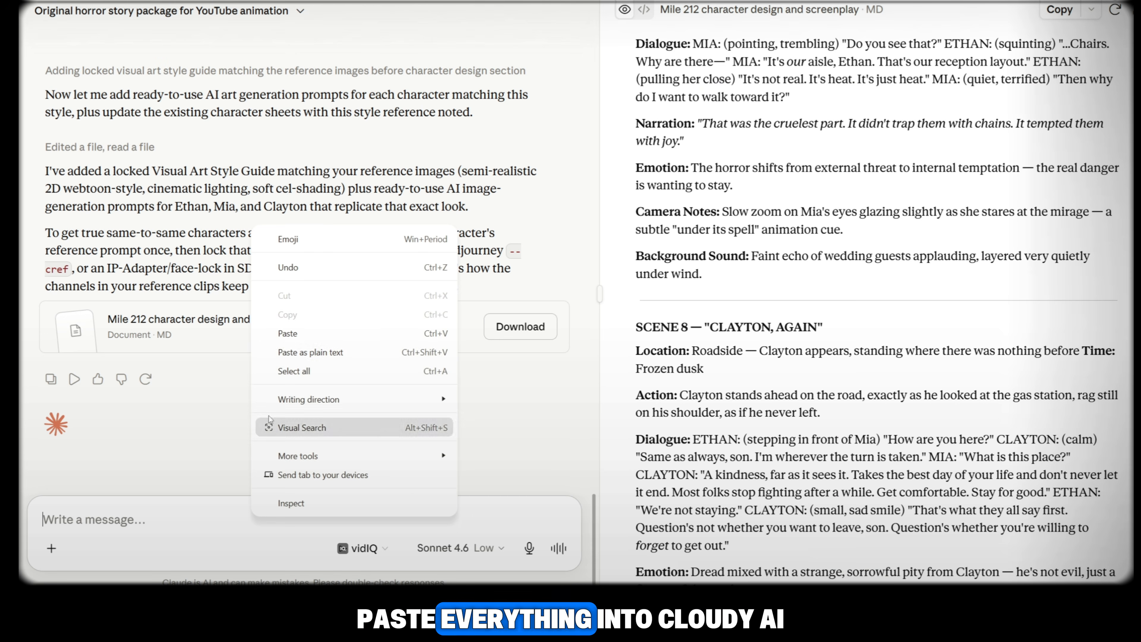
click(269, 416)
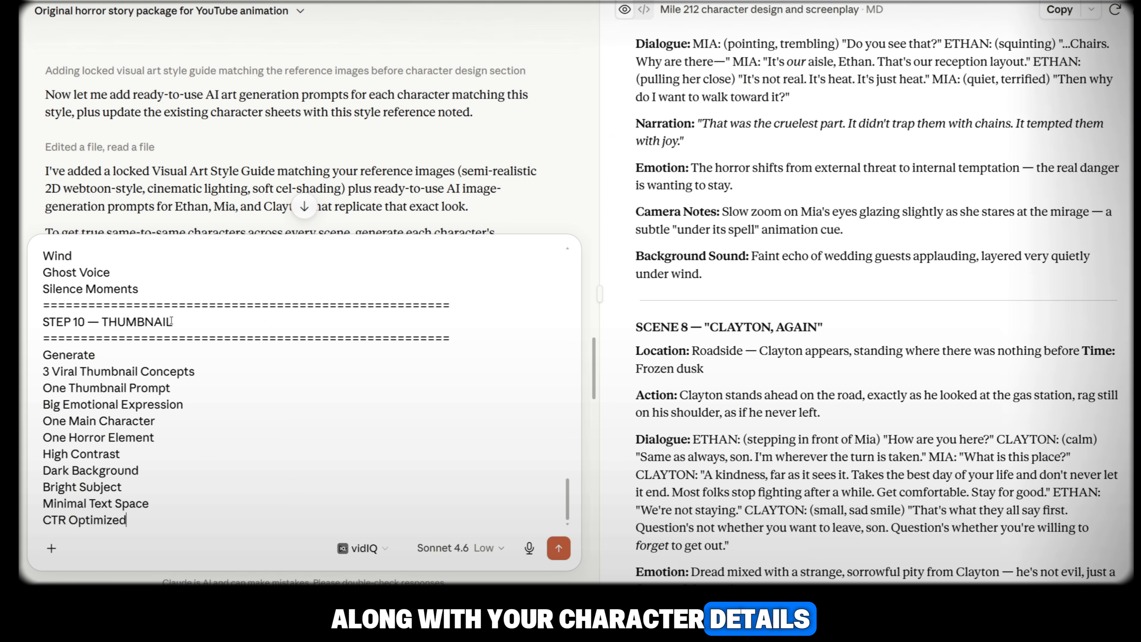
- Remove the sections after Step 8 — Voiceover from the message, paste in the Mile 212 character design and screenplay text, and send it
drag(173, 322, 47, 328)
right_click(146, 517)
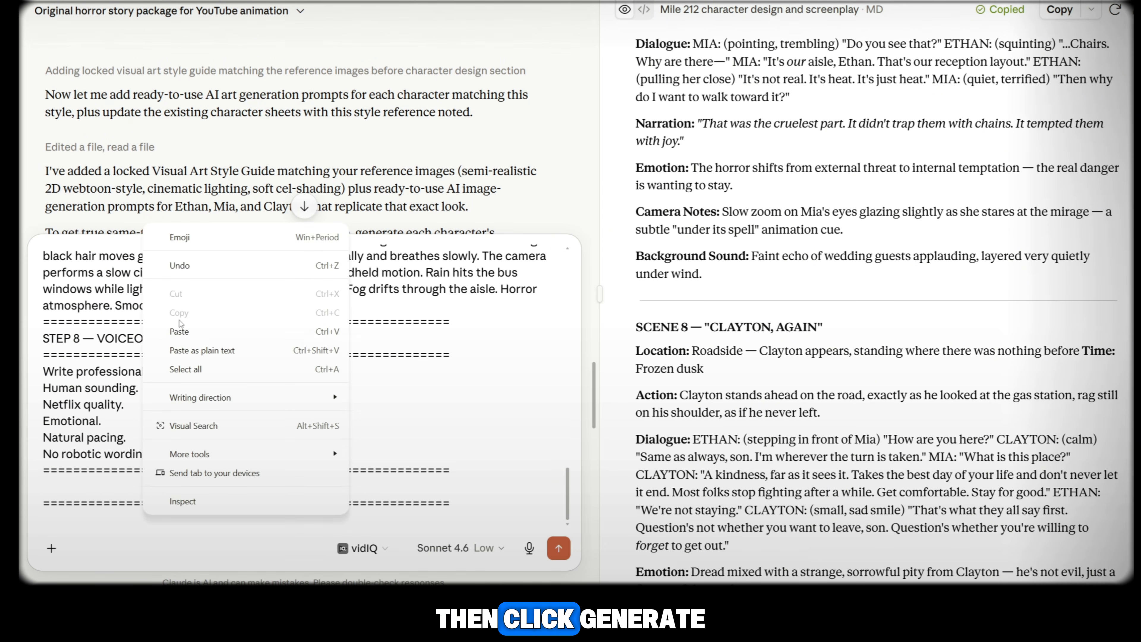
click(180, 333)
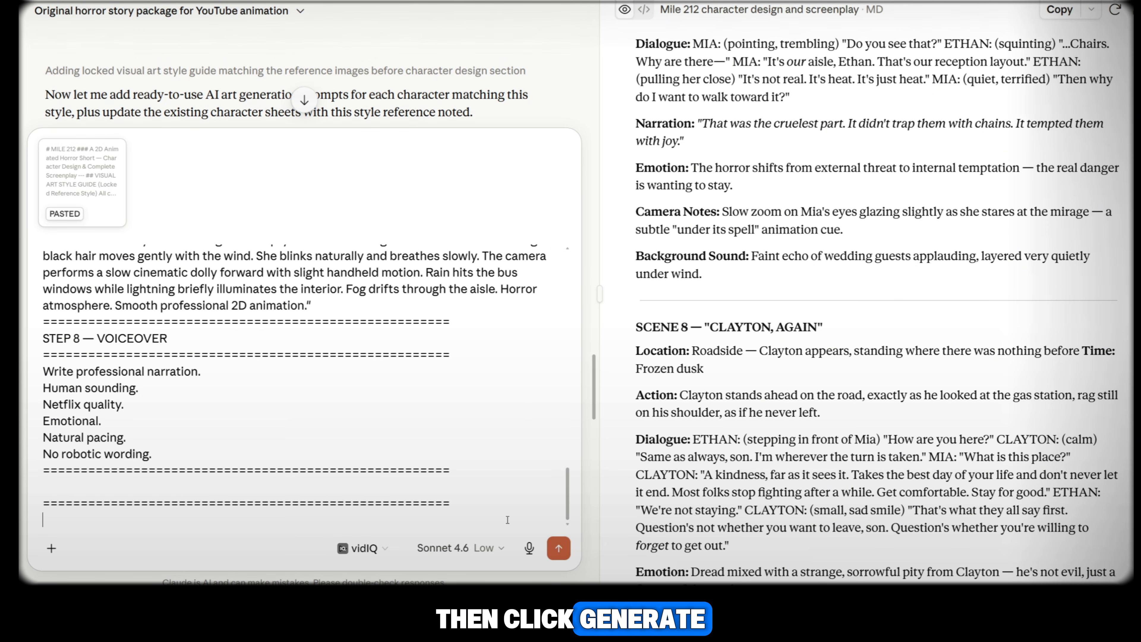
click(558, 548)
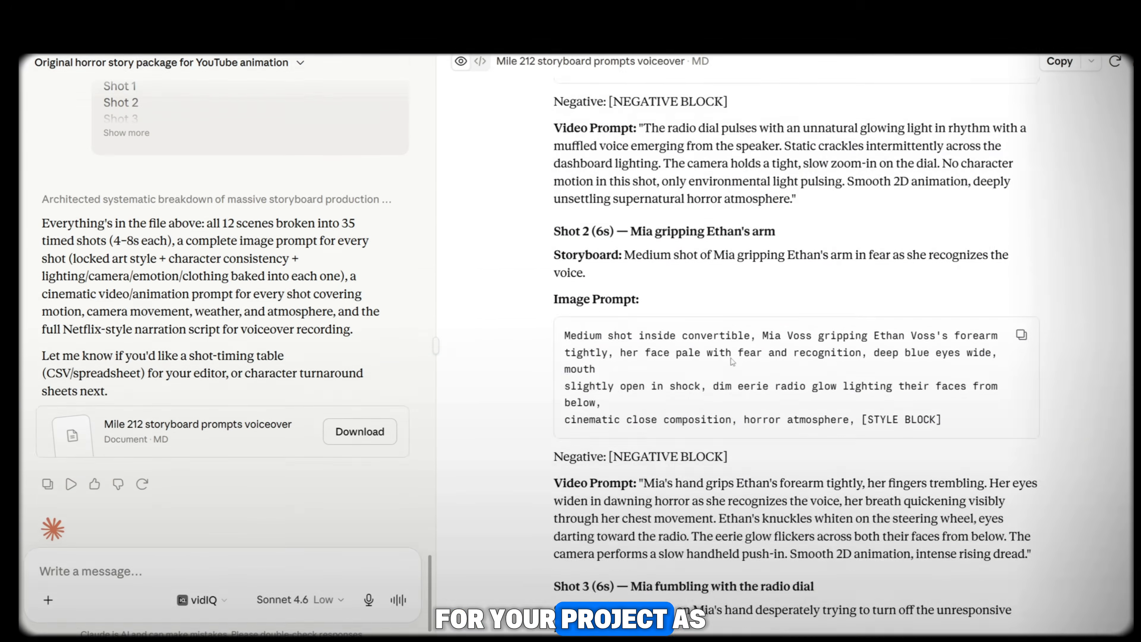
scroll(729, 301, down, 10)
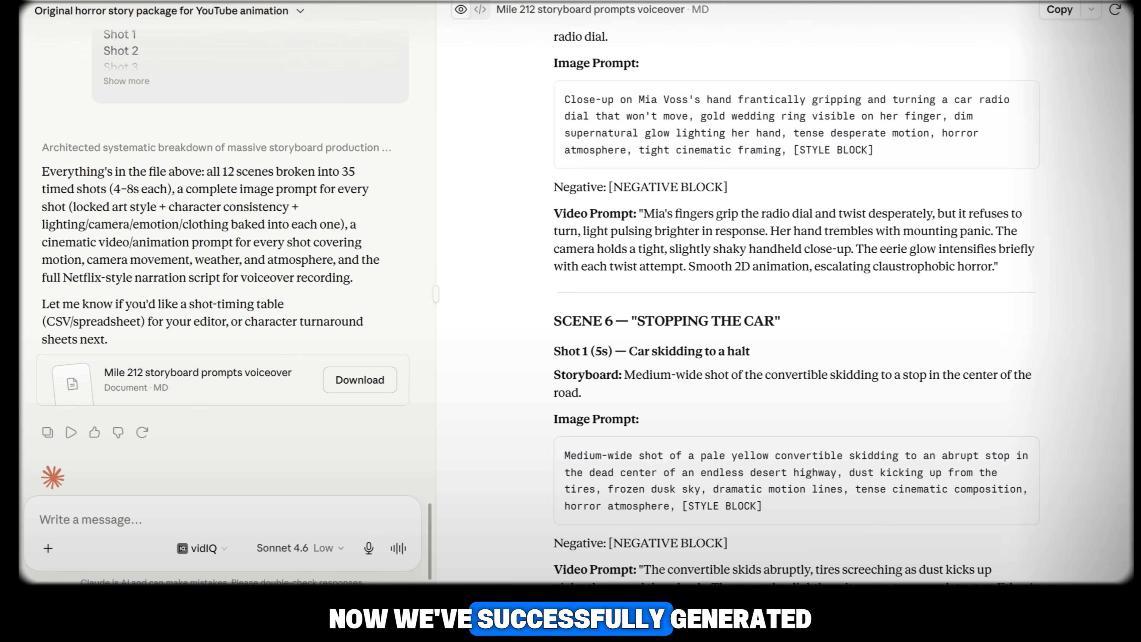
scroll(795, 305, up, 20)
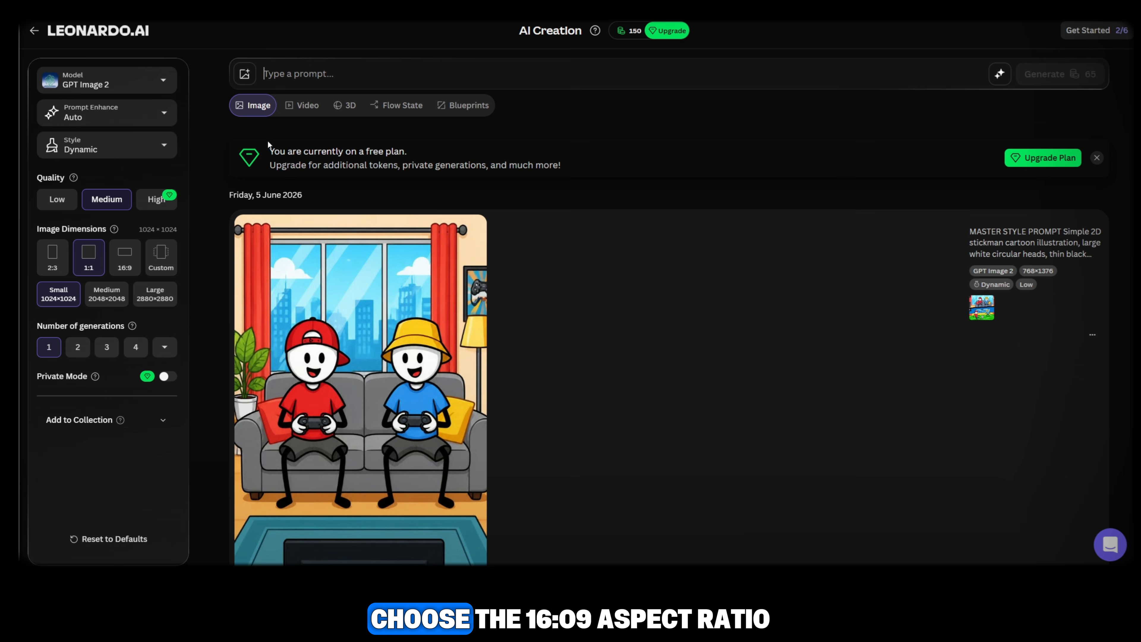
- In Leonardo.Ai, set the image dimensions to Desktop (16:9) and the quality to Low
click(161, 258)
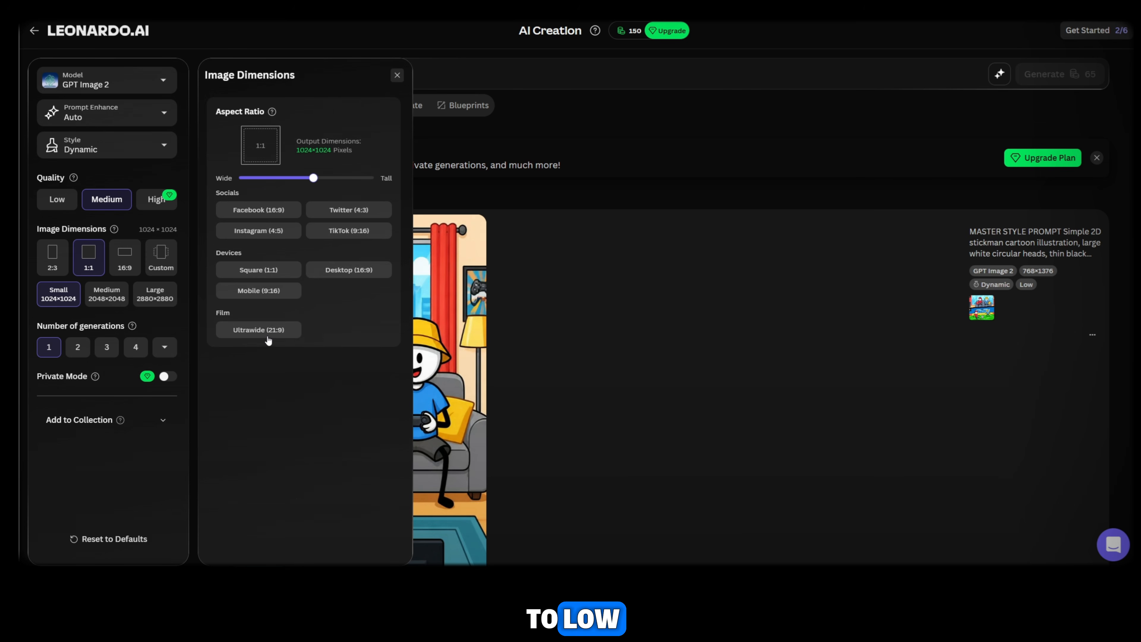
click(349, 270)
click(59, 201)
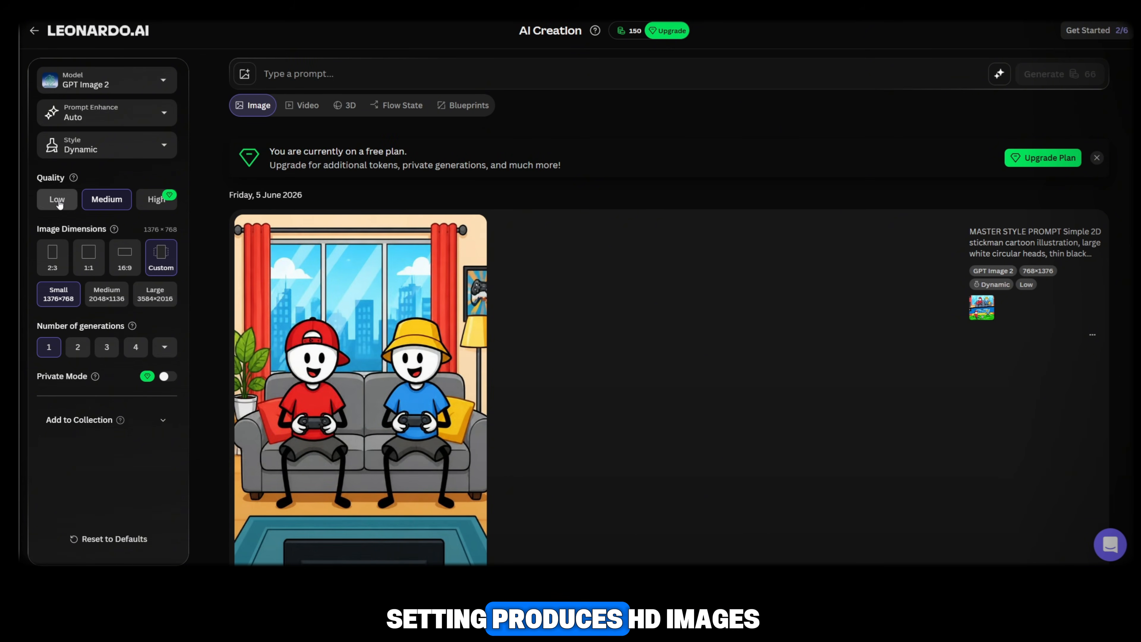
click(58, 200)
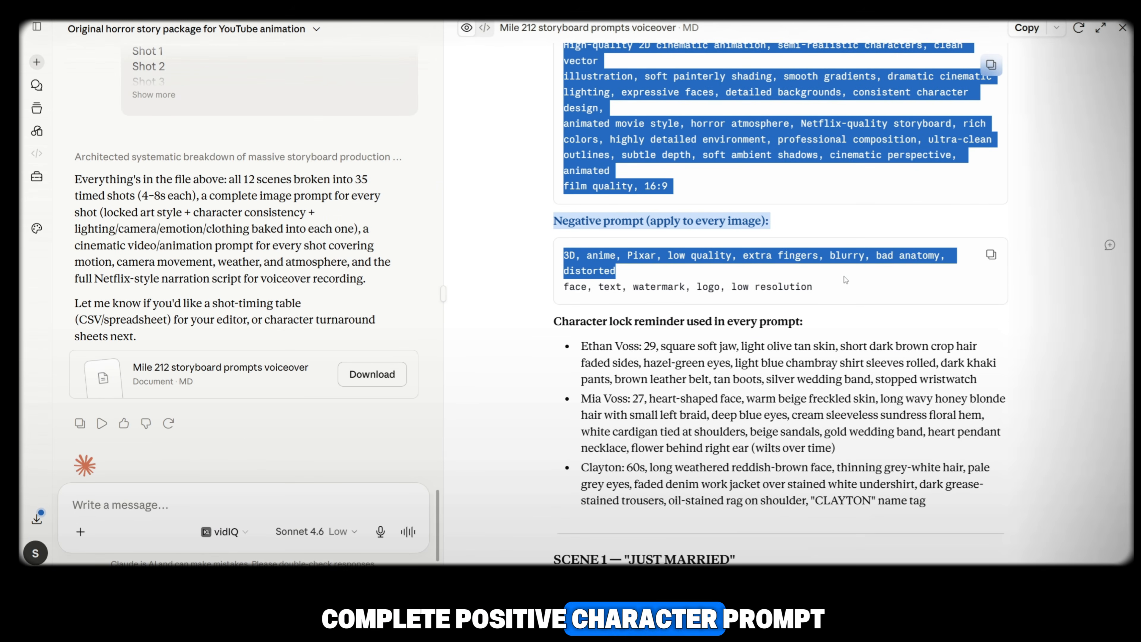
- Copy the style prompt, negative prompt and character lock reminder from the Claude storyboard document into the Leonardo.Ai prompt
drag(845, 279, 853, 292)
key(ctrl+c)
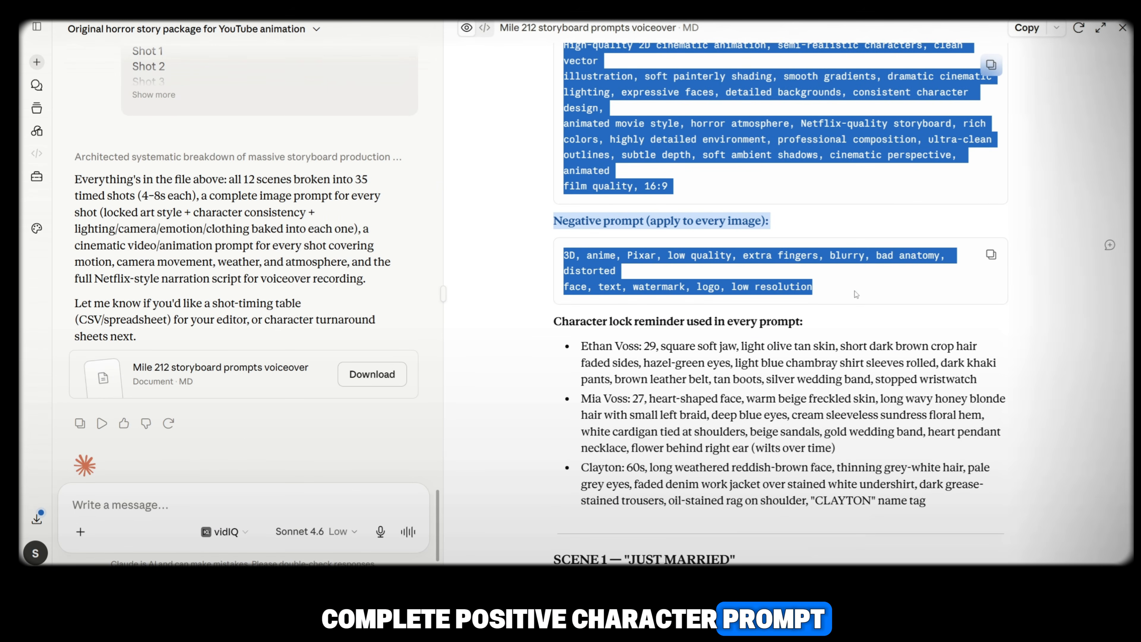
scroll(853, 292, down, 1)
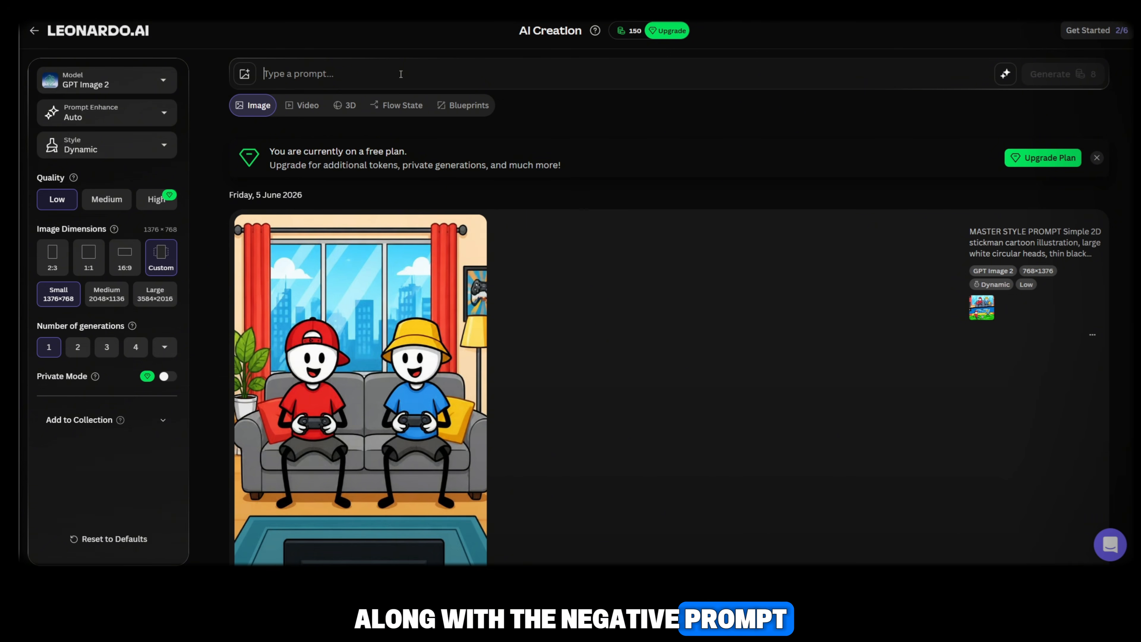
key(ctrl+v)
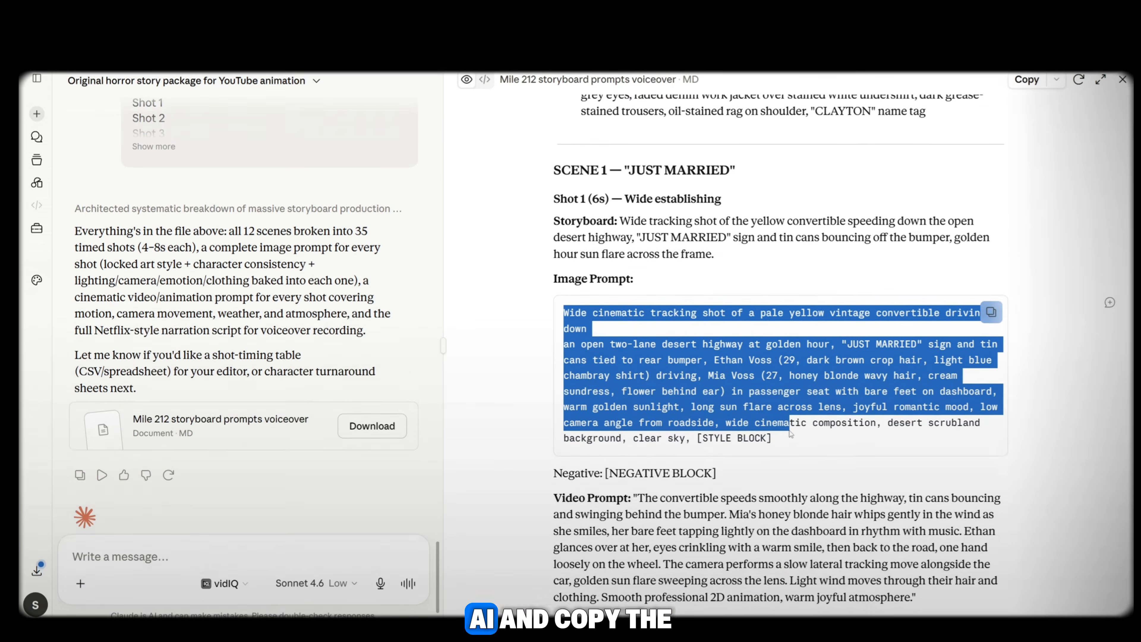
- Append the Scene 1 Shot 1 storyboard text and image prompt from Claude to the Leonardo.Ai prompt and generate the image
scroll(793, 390, down, 1)
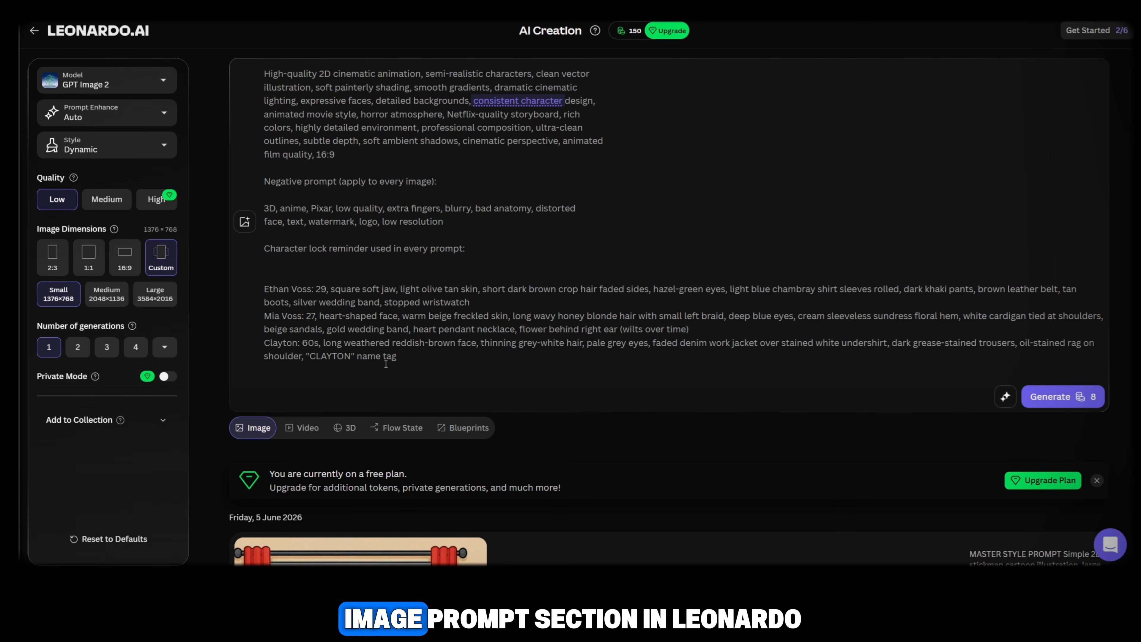
text(Wide cinematic tracking shot of a pale yellow vintage convertible driving down an open two-lane desert highway at golden hour, "JUST MARRIED" sign and tin cans tied to rear bumper, Ethan Voss (29, dark brown crop hair, light blue chambray shirt) driving, Mia Voss (27, honey blonde wavy hair, cream sundress, flower behind ear) in passenger seat with bare feet on dashboard, warm golden sunlight, long sun flare across lens, joyful romantic mood, low camera angle from roadside, wide cinematic composition, desert scrubland background, clear sky, [STYLE BLOCK])
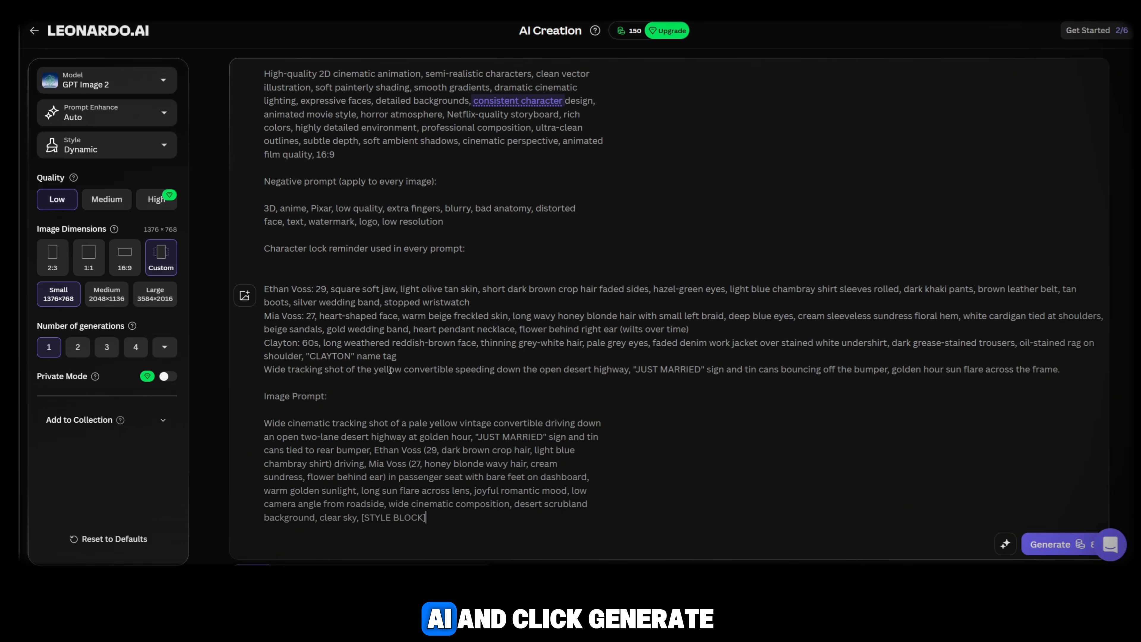
click(1049, 544)
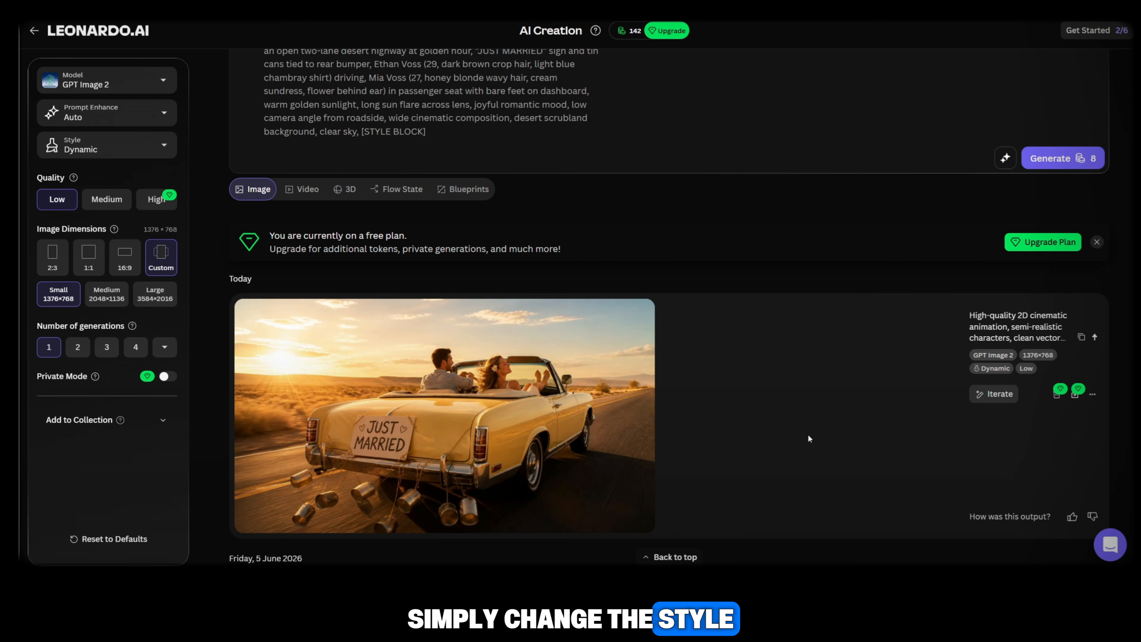
- Delete the words "cinematic" and "semi-realistic" from the style description at the start of the prompt
double_click(353, 74)
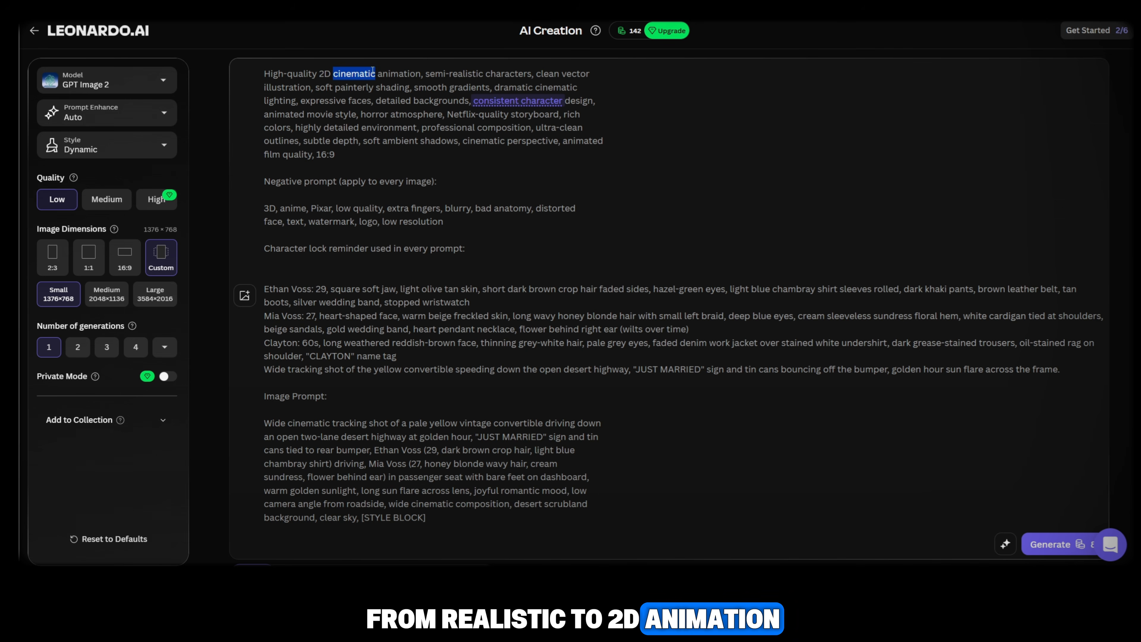
key(BackSpace)
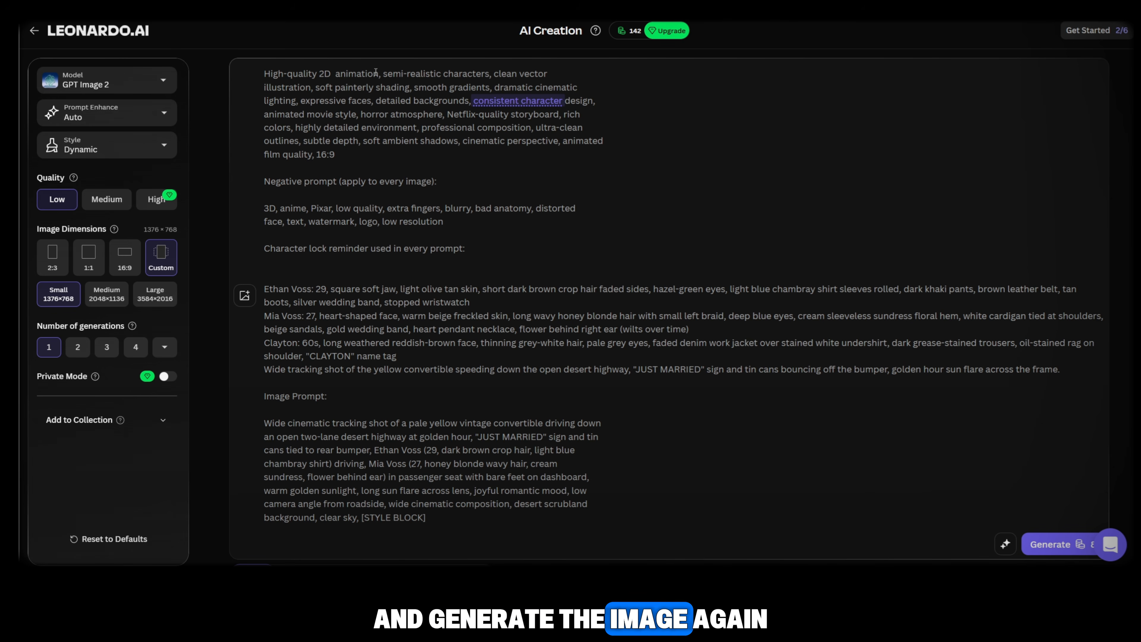
- Add the two character images as image references and generate the Just Married convertible image again
click(244, 296)
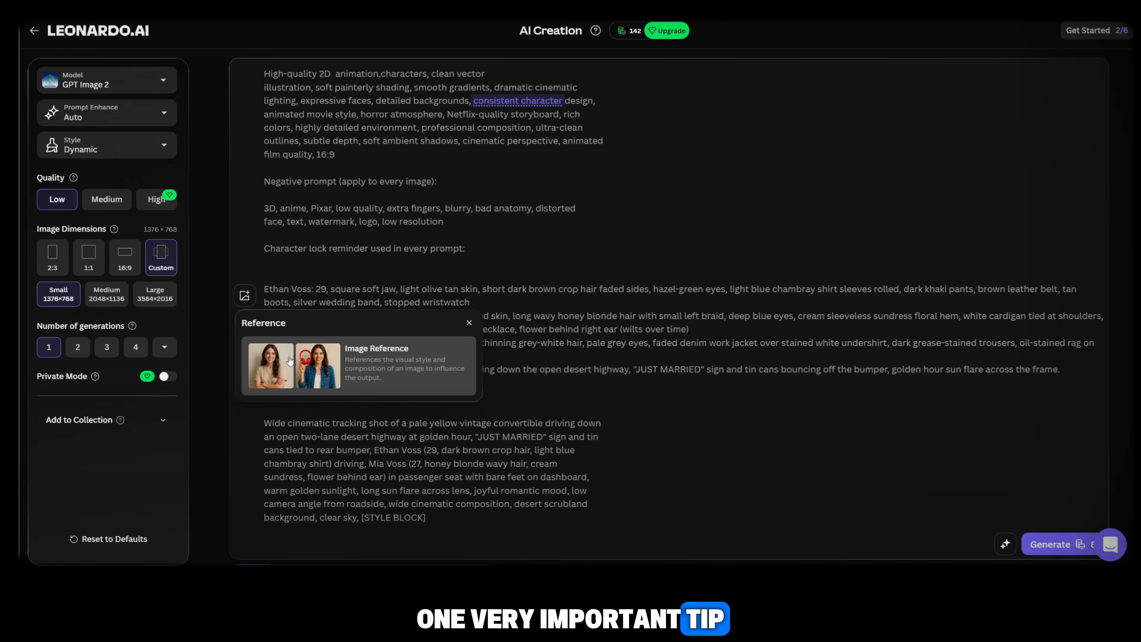
click(371, 370)
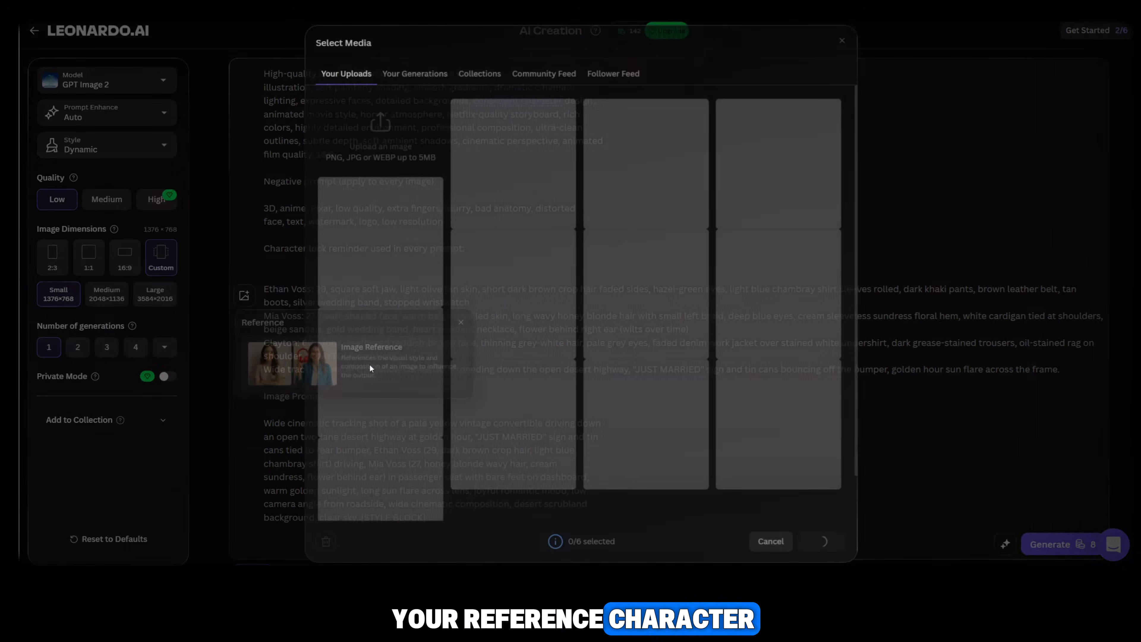
click(824, 543)
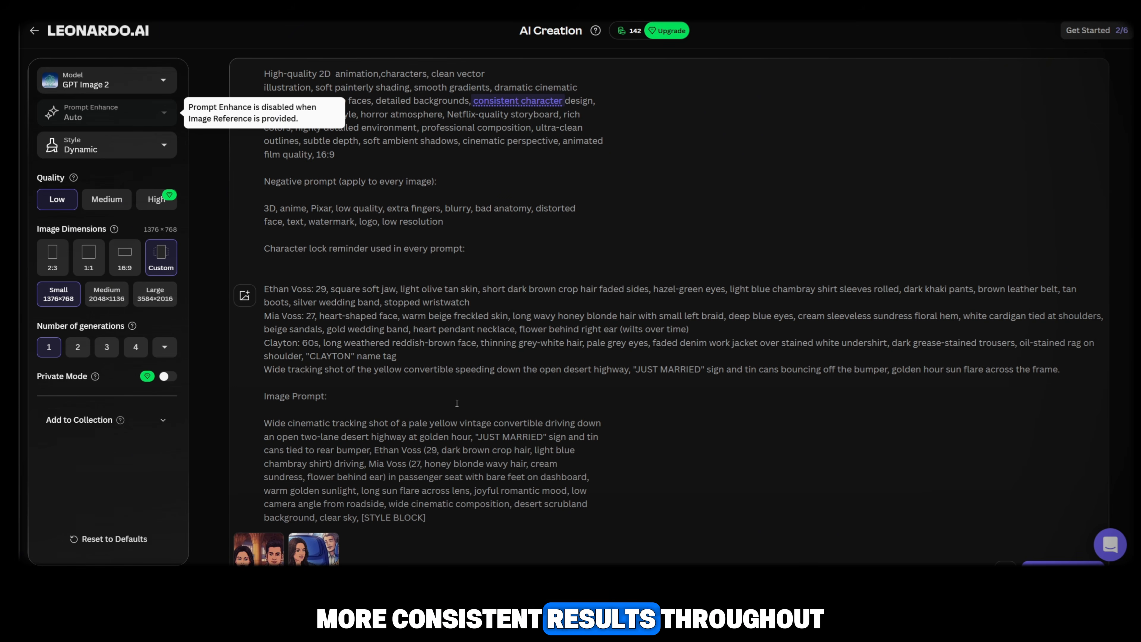
scroll(463, 406, down, 4)
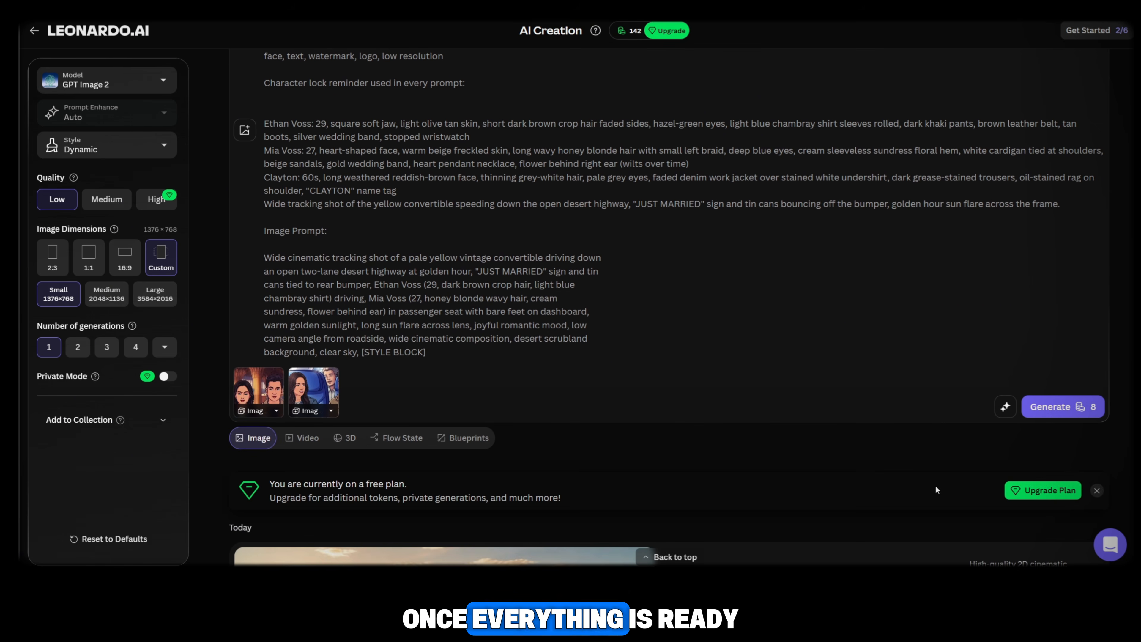
click(1073, 412)
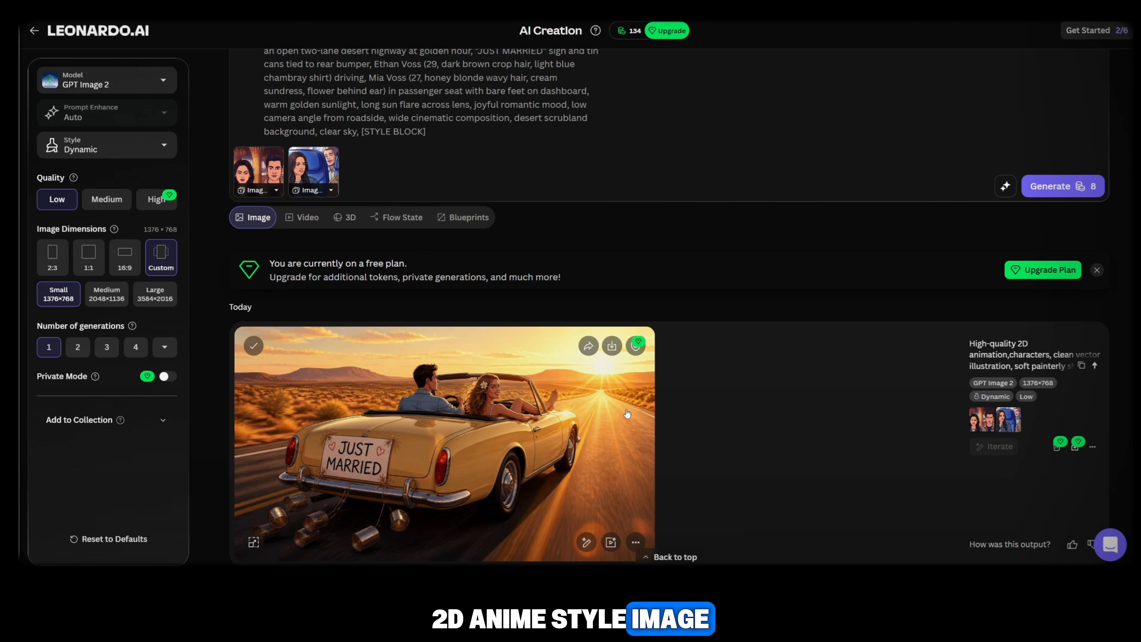
scroll(626, 413, down, 4)
scroll(458, 375, up, 1)
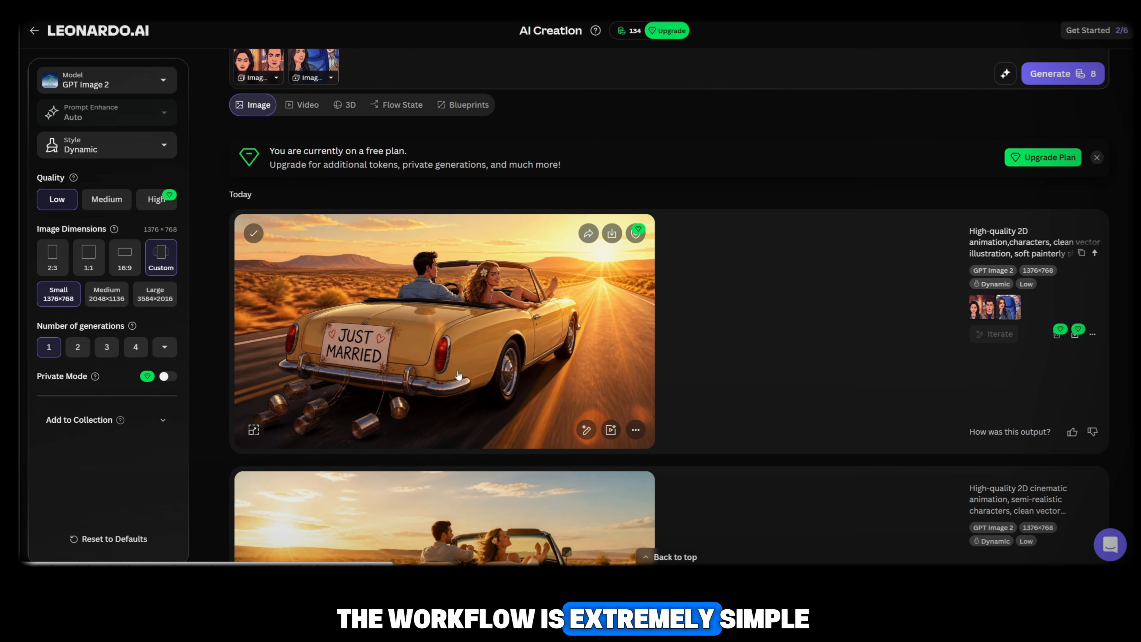
scroll(458, 374, down, 3)
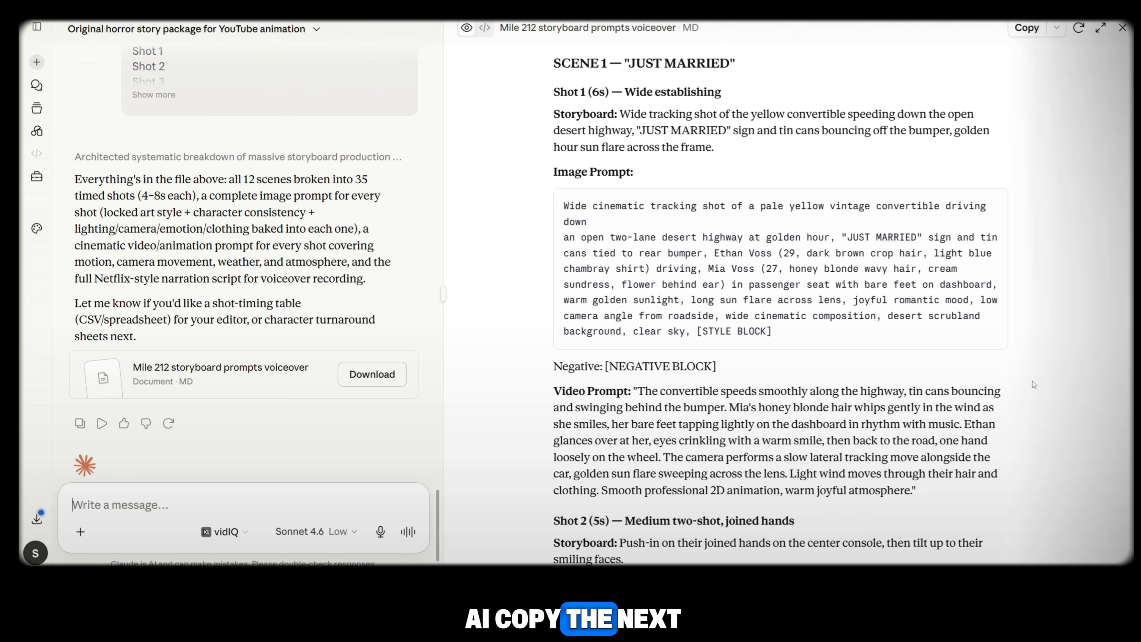
- Replace the Shot 1 text in the Leonardo.Ai prompt with Scene 1 Shot 2's storyboard and image prompt from Claude, and generate the image
scroll(605, 115, down, 10)
scroll(605, 116, up, 2)
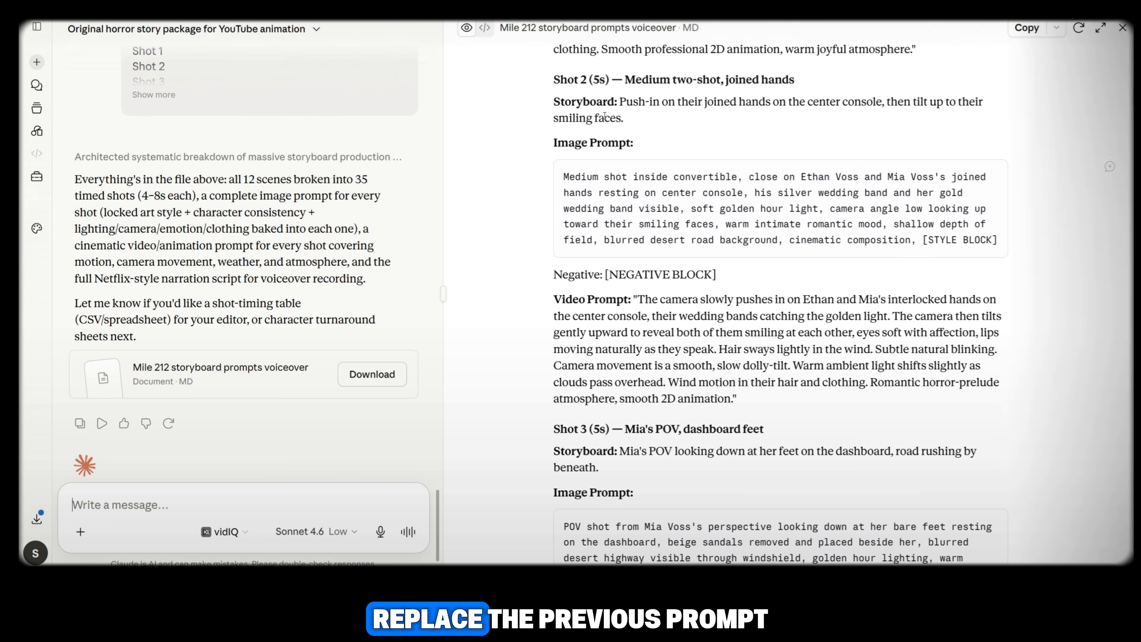
drag(618, 101, 624, 117)
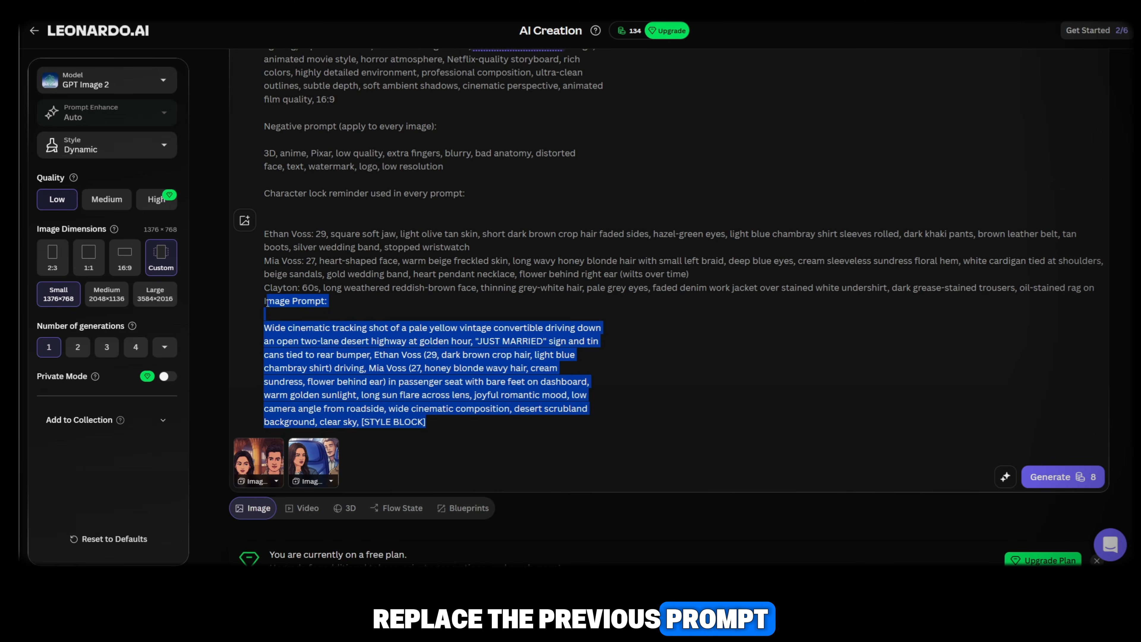
drag(260, 300, 256, 323)
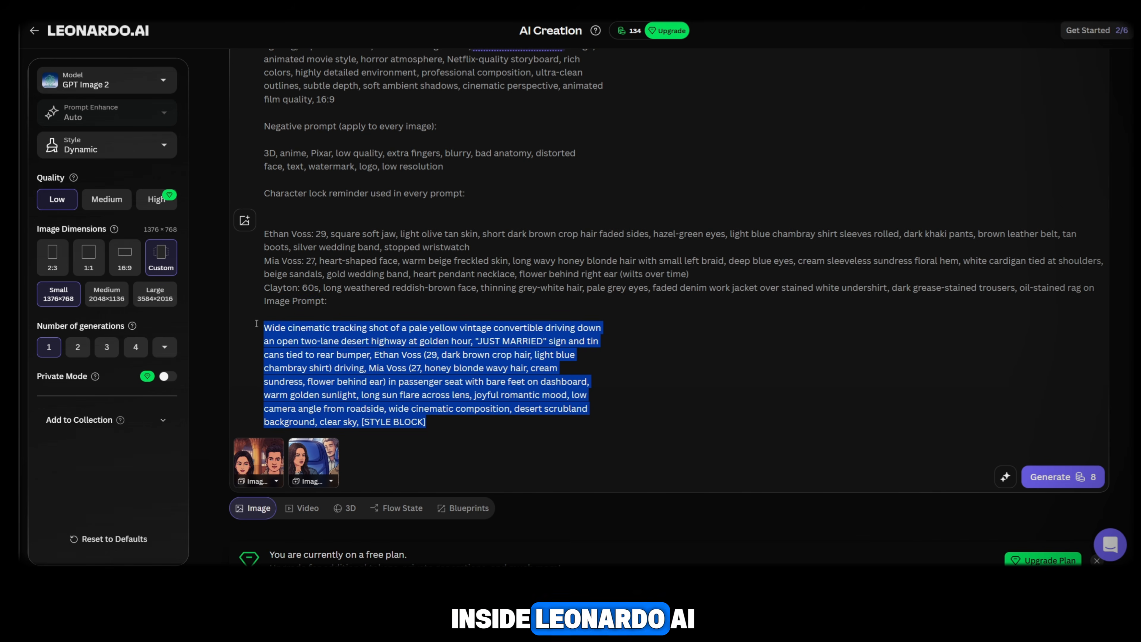
text(Push-in on their joined hands on the center console, then tilt up to their smiling faces.  Image Prompt:  Medium shot inside convertible, close on Ethan Voss and Mia Voss's joined hands resting on center console, his silver wedding band and her gold wedding band visible, soft golden hour light, camera angle low looking up toward their smiling faces, warm intimate romantic mood, shallow depth of field, blurred desert road background, cinematic composition, [STYLE BLOCK])
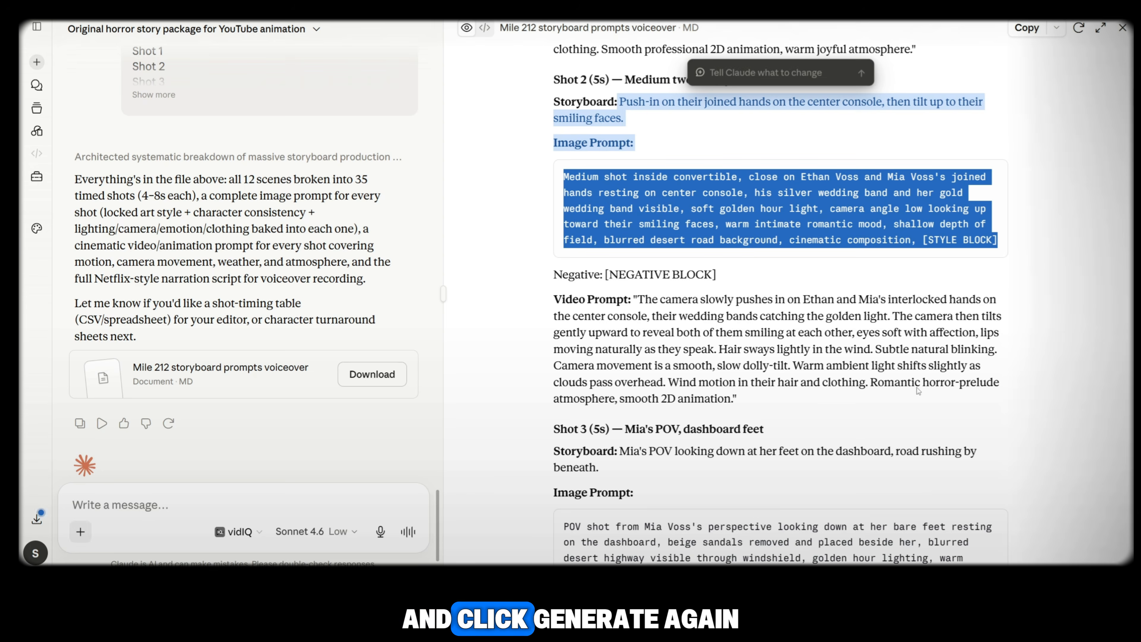
- Copy Scene 1 Shot 3's storyboard and image prompt from Claude into the Leonardo.Ai prompt in place of Shot 2's image prompt, and generate
scroll(763, 292, down, 5)
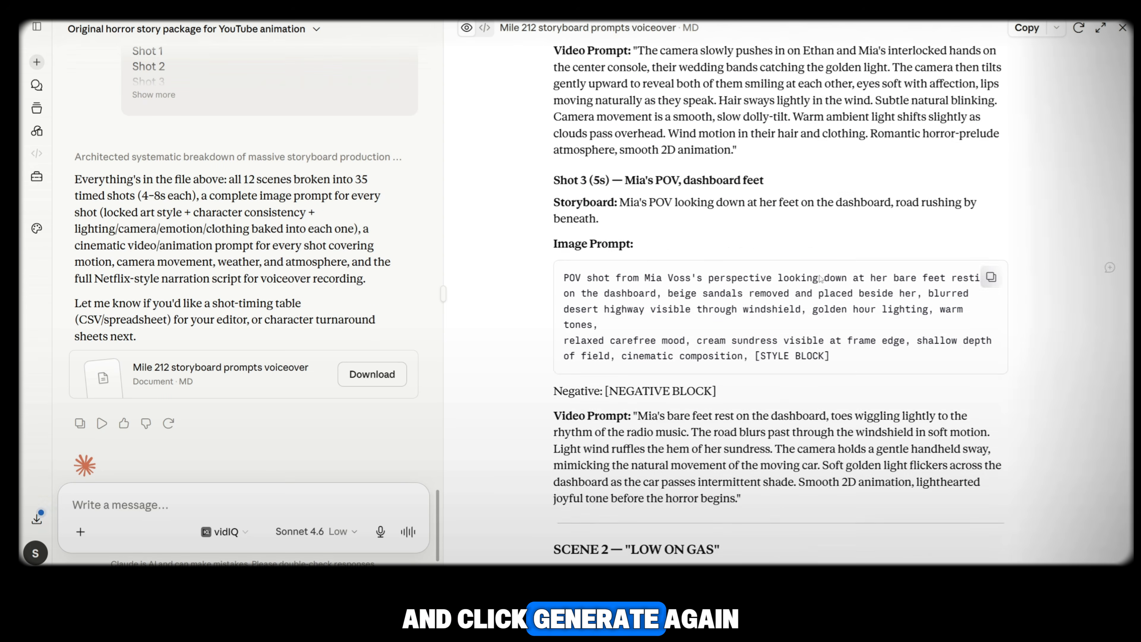
drag(620, 230, 829, 385)
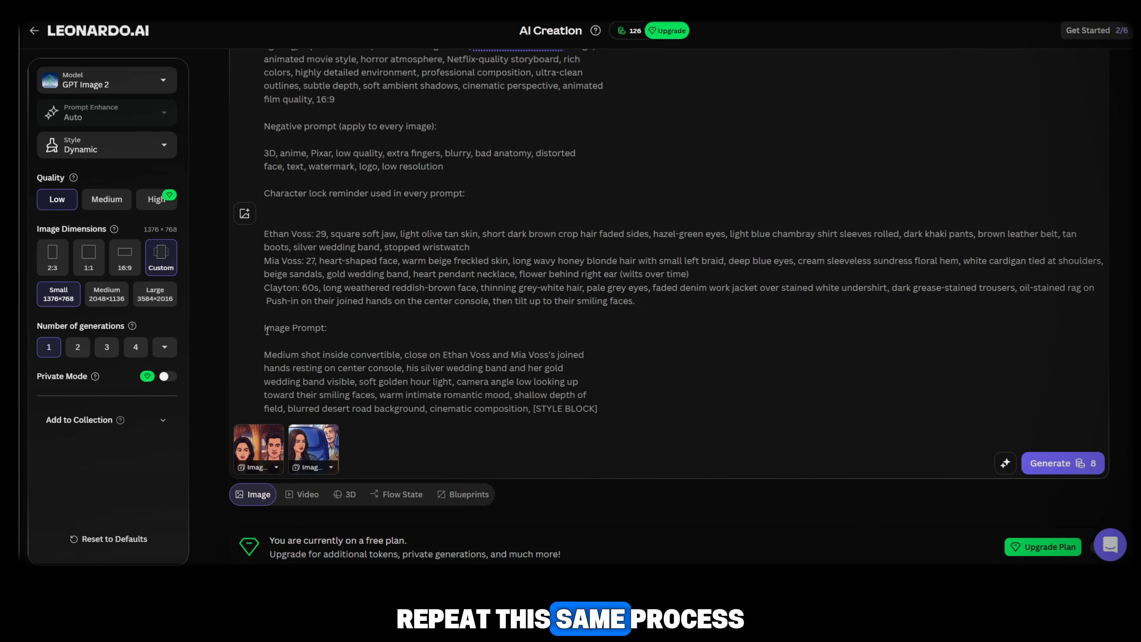
text(Mia's POV looking down at her feet on the dashboard, road rushing by beneath. Image Prompt: POV shot from Mia Voss's perspective looking down at her bare feet resting on the dashboard, beige sandals removed and placed beside her, blurred desert highway visible through windshield, golden hour lighting, warm tones, relaxed carefree mood, cream sundress visible at frame edge, shallow depth of field, cinematic composition, [STYLE BLOCK])
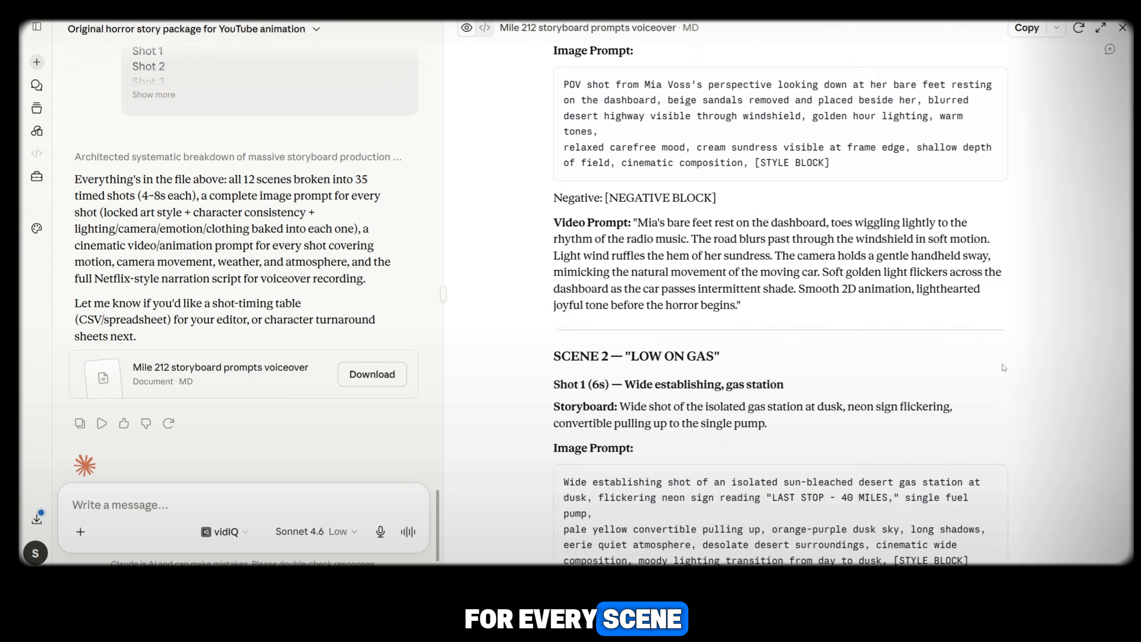
- Copy Scene 2 Shot 1's gas station storyboard and image prompt from Claude and replace the Shot 3 text in the Leonardo.Ai prompt
scroll(1003, 367, down, 5)
drag(688, 186, 988, 265)
key(ctrl+c)
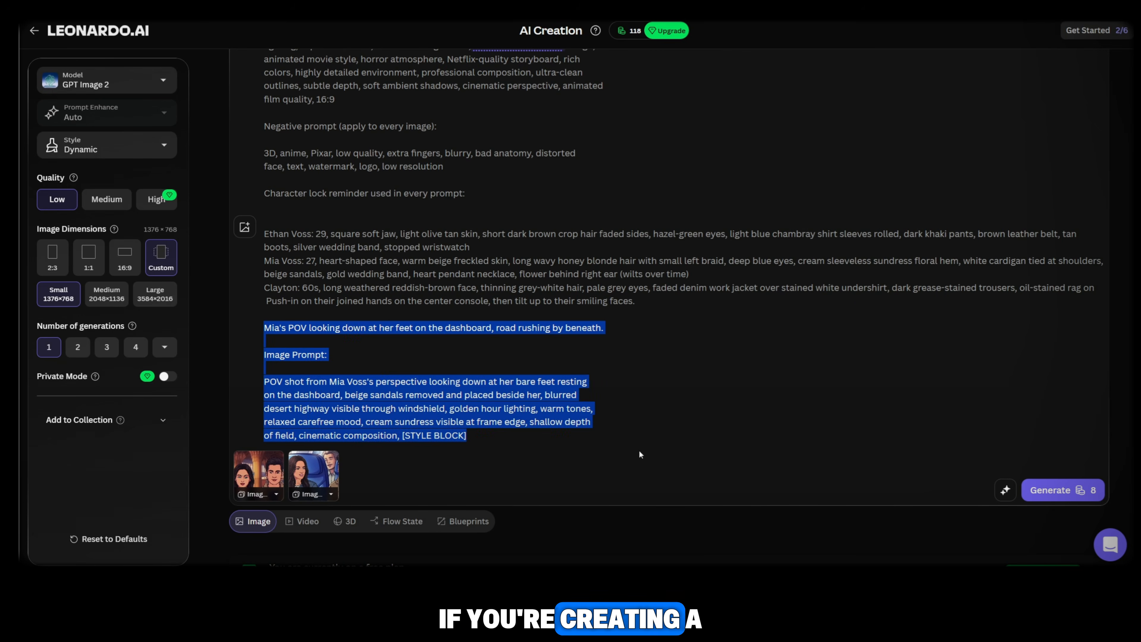
key(ctrl+v)
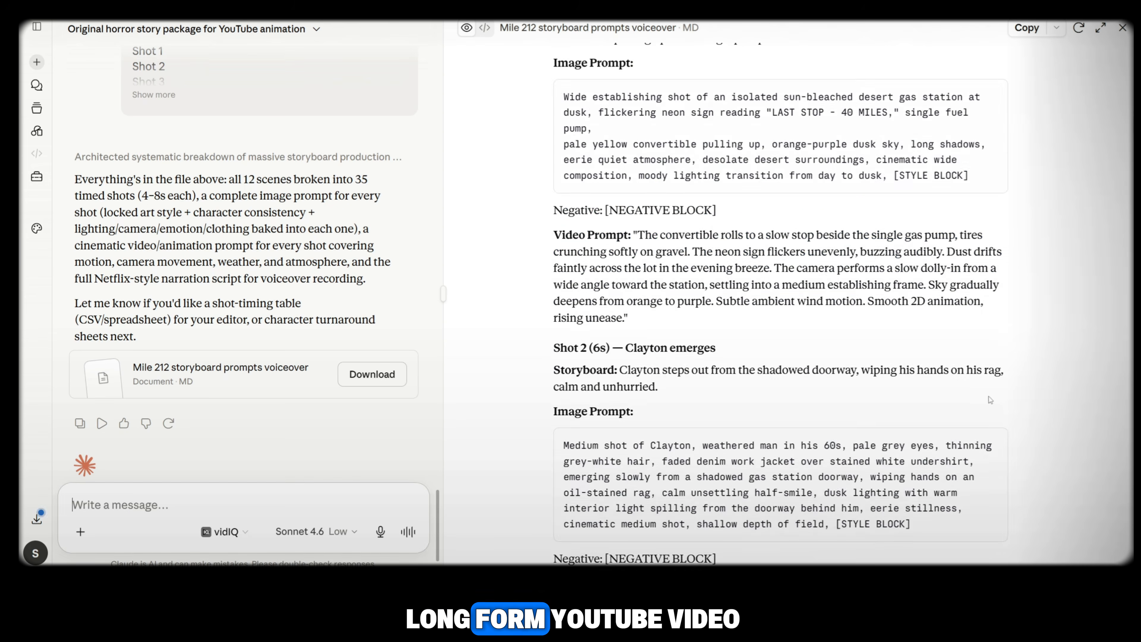
- Replace the gas station text in the Leonardo.Ai prompt with Scene 2 Shot 2's storyboard and image prompt from Claude, and generate
drag(558, 290, 957, 433)
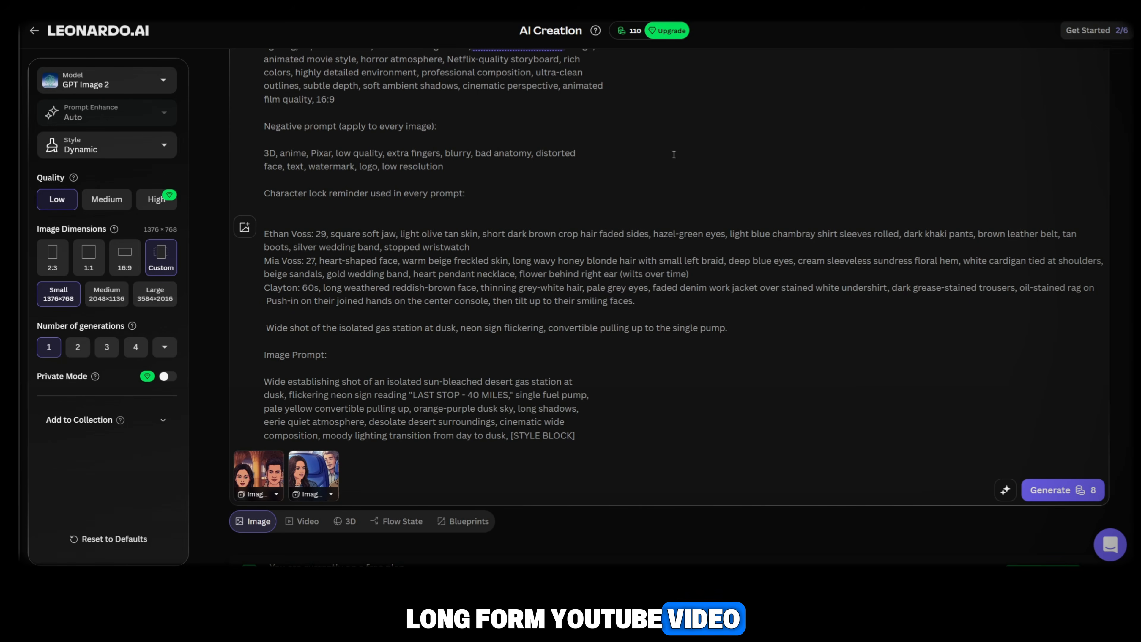
drag(265, 327, 657, 447)
key(ctrl+v)
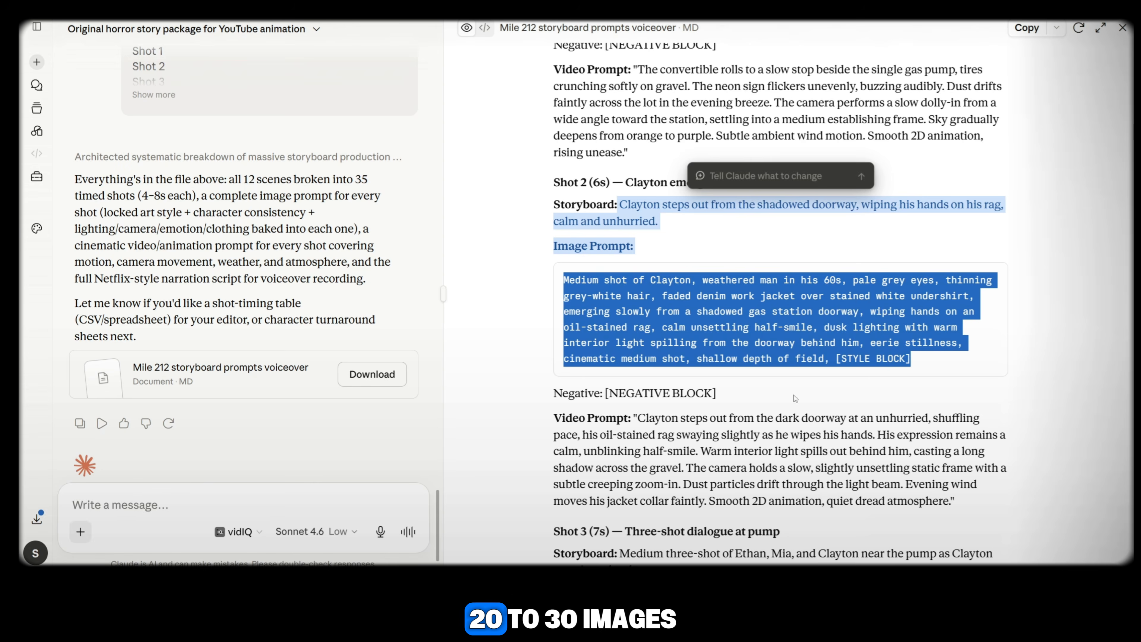
- Copy Scene 2 Shot 3's three-shot pump dialogue storyboard and image prompt from Claude over Shot 2's text in Leonardo.Ai, and generate
scroll(780, 314, down, 5)
drag(620, 223, 943, 355)
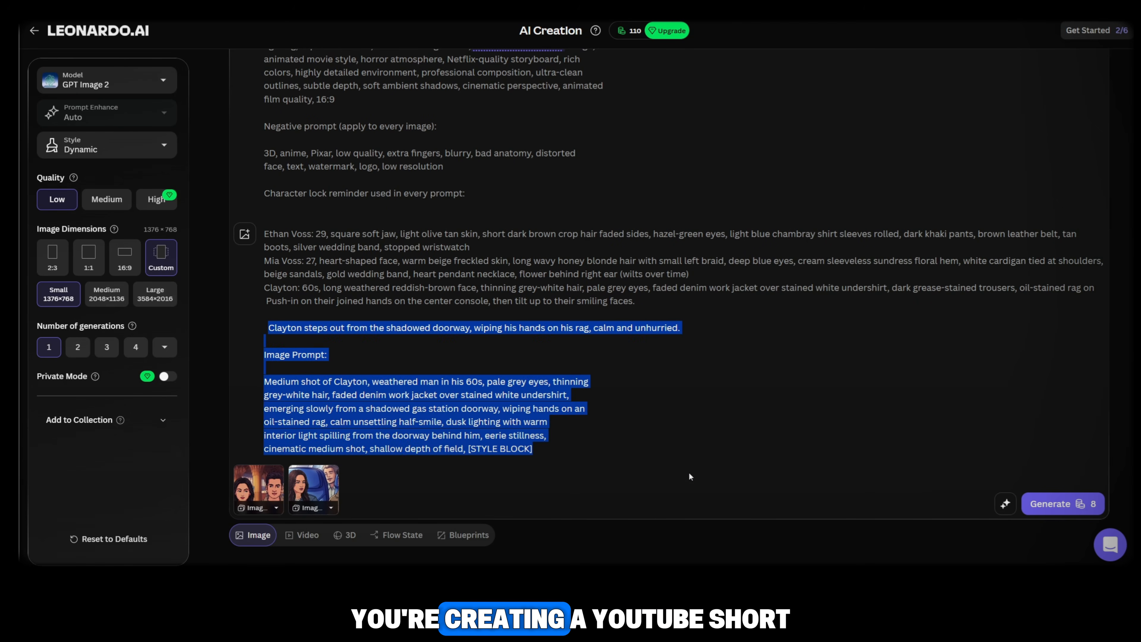
key(ctrl+v)
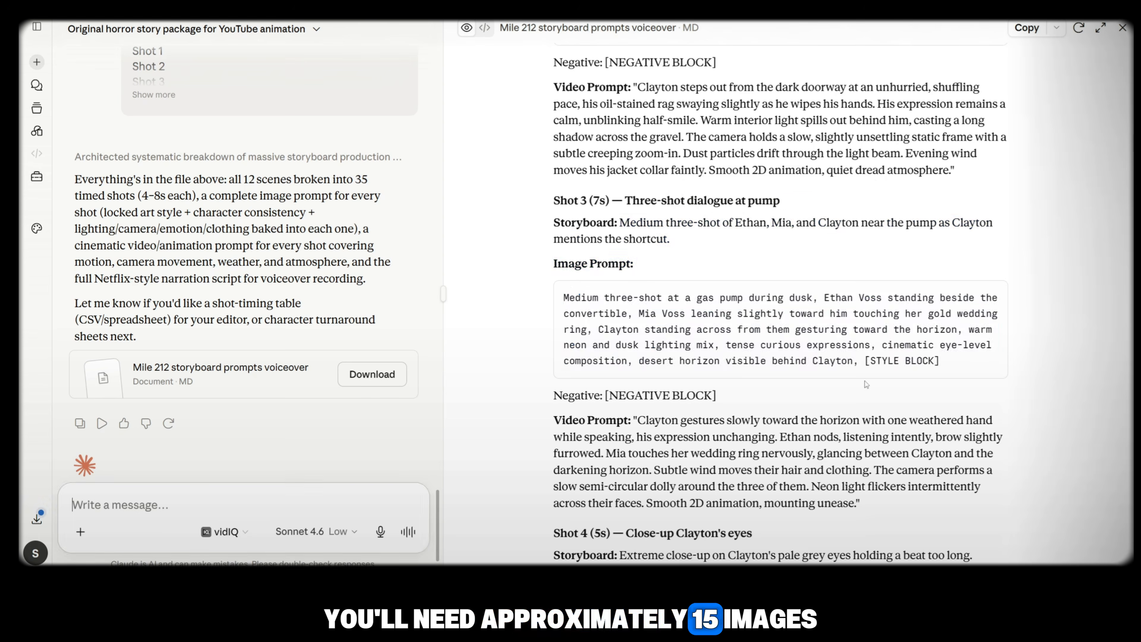
- Replace the three-shot text in the Leonardo.Ai prompt with Scene 2 Shot 4's extreme eye close-up text from Claude, and generate
scroll(779, 315, down, 10)
drag(620, 223, 861, 347)
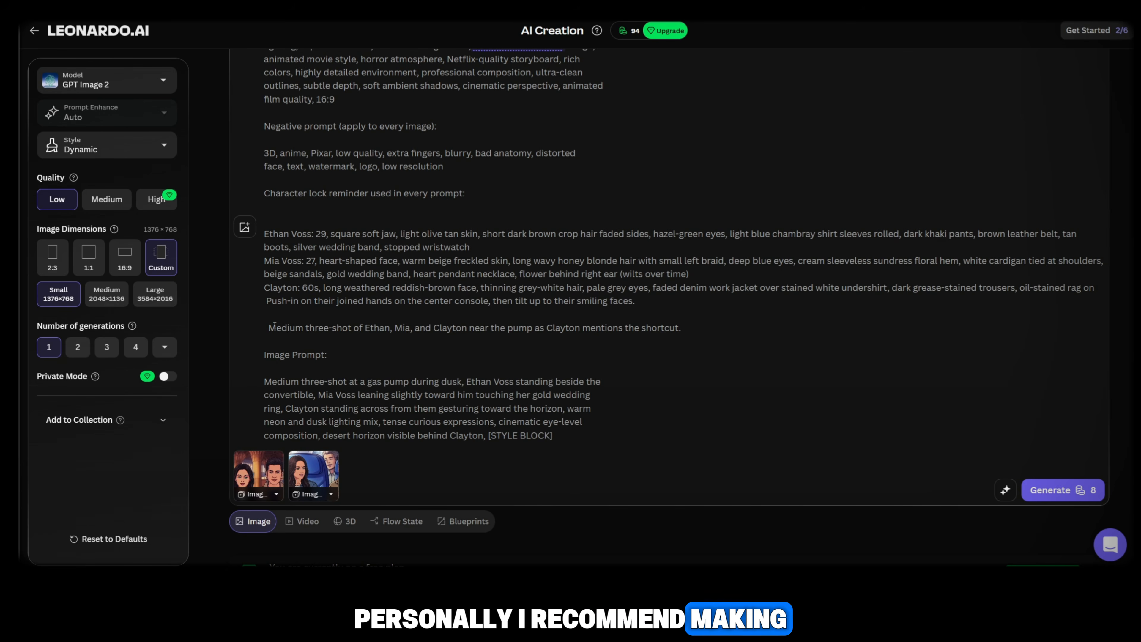
key(ctrl+v)
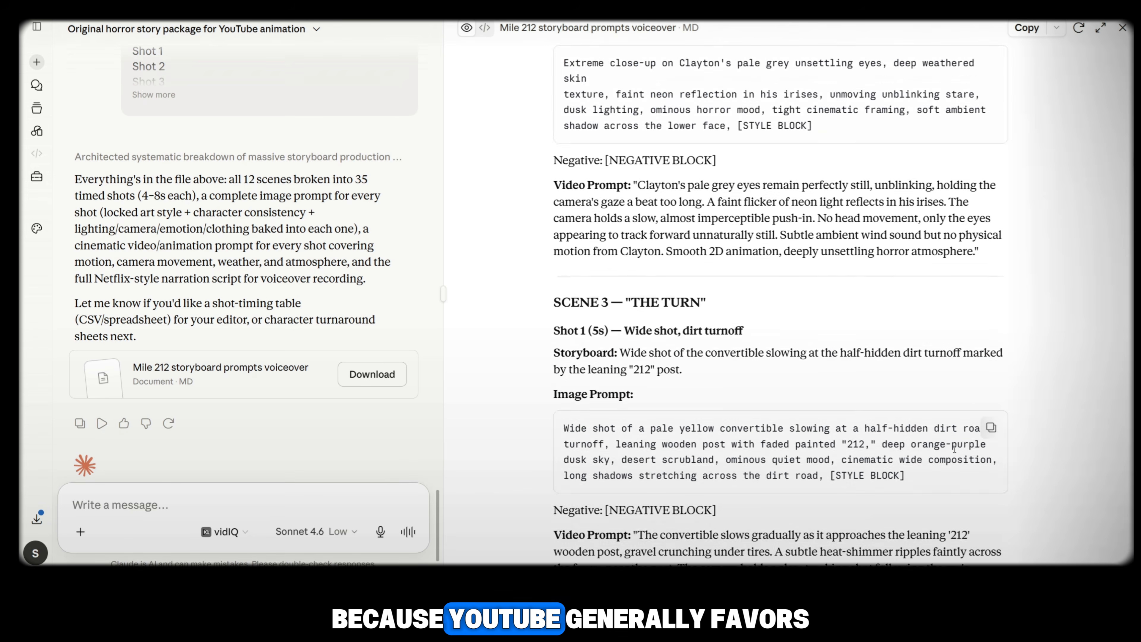
scroll(714, 261, down, 10)
scroll(714, 260, up, 1)
drag(619, 209, 602, 407)
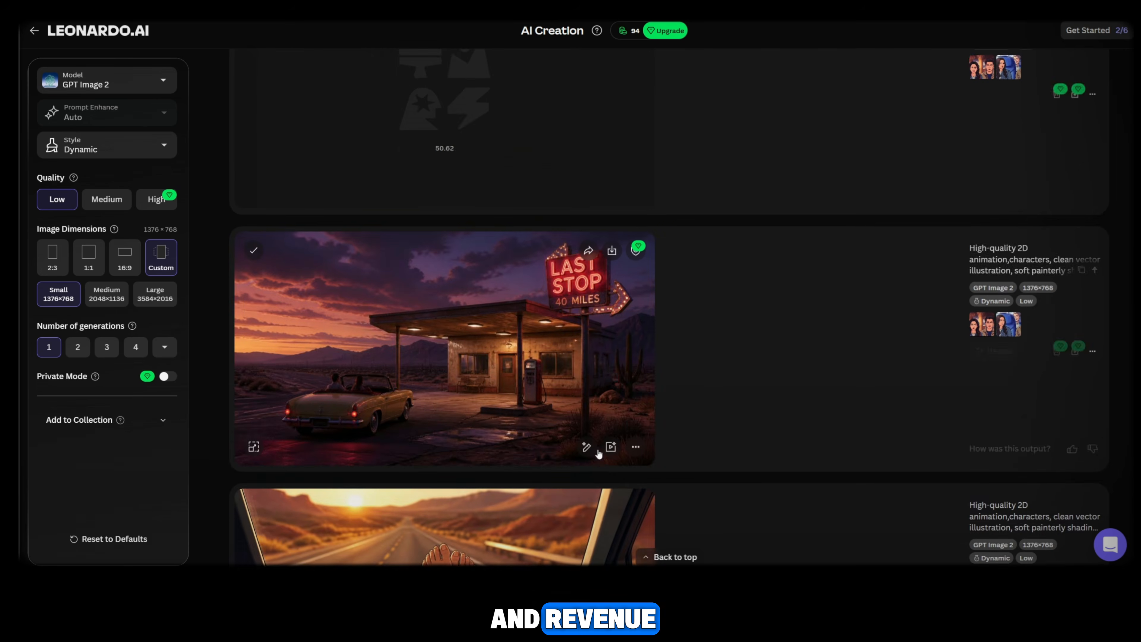
- Review the generated Scene 1 and Scene 2 images in Leonardo.Ai for consistent characters and style
scroll(598, 454, down, 5)
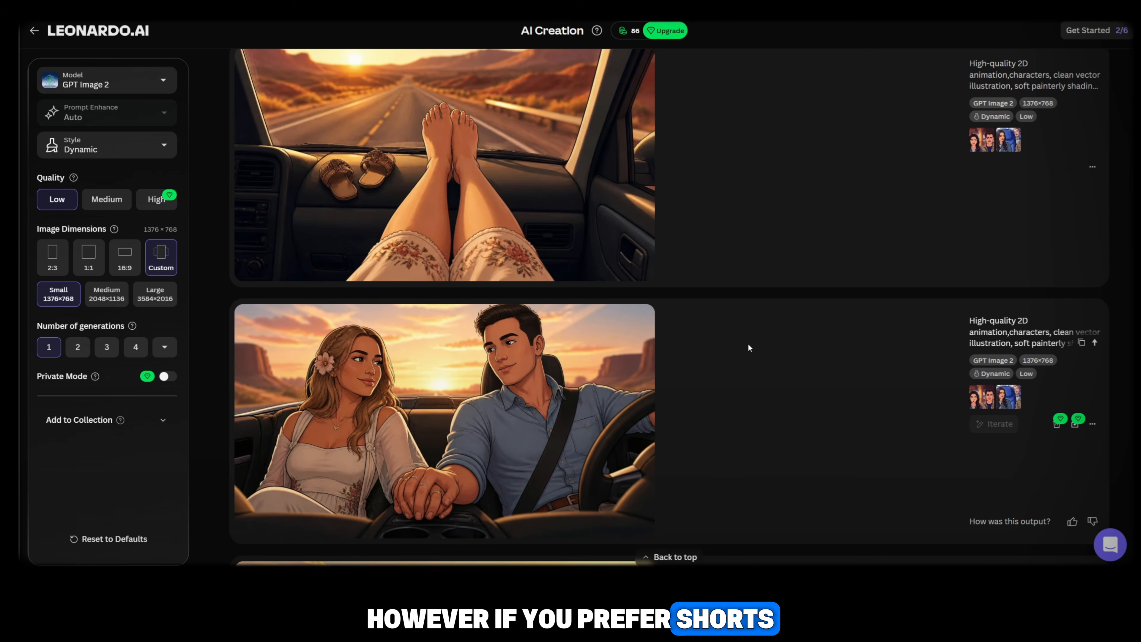
scroll(667, 310, up, 10)
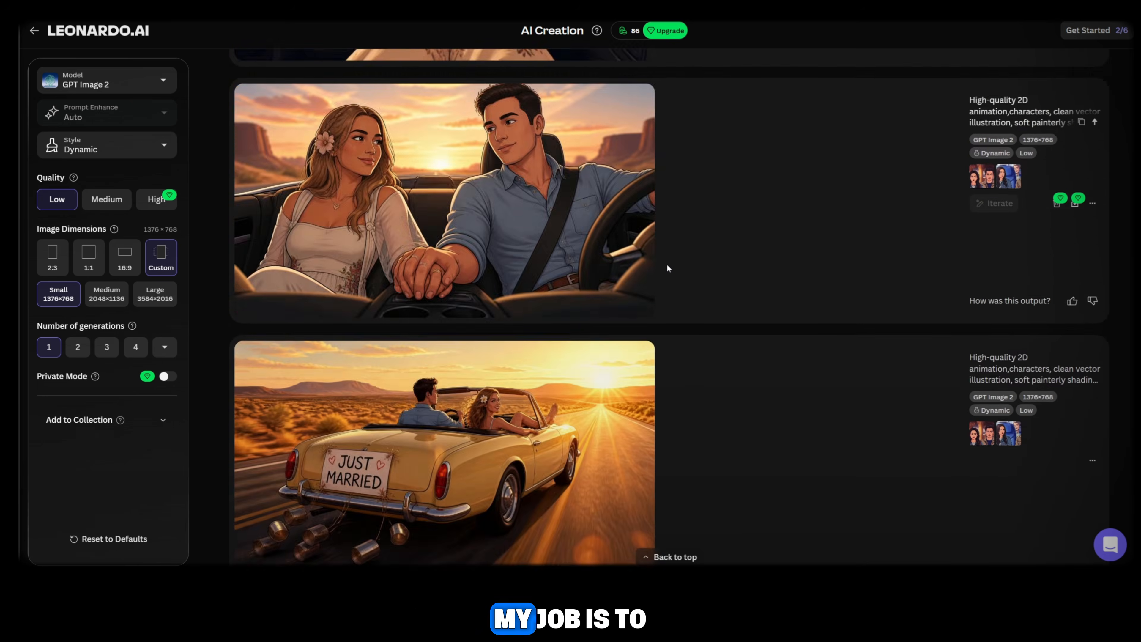
scroll(667, 263, down, 4)
scroll(666, 263, up, 5)
mouse_move(654, 268)
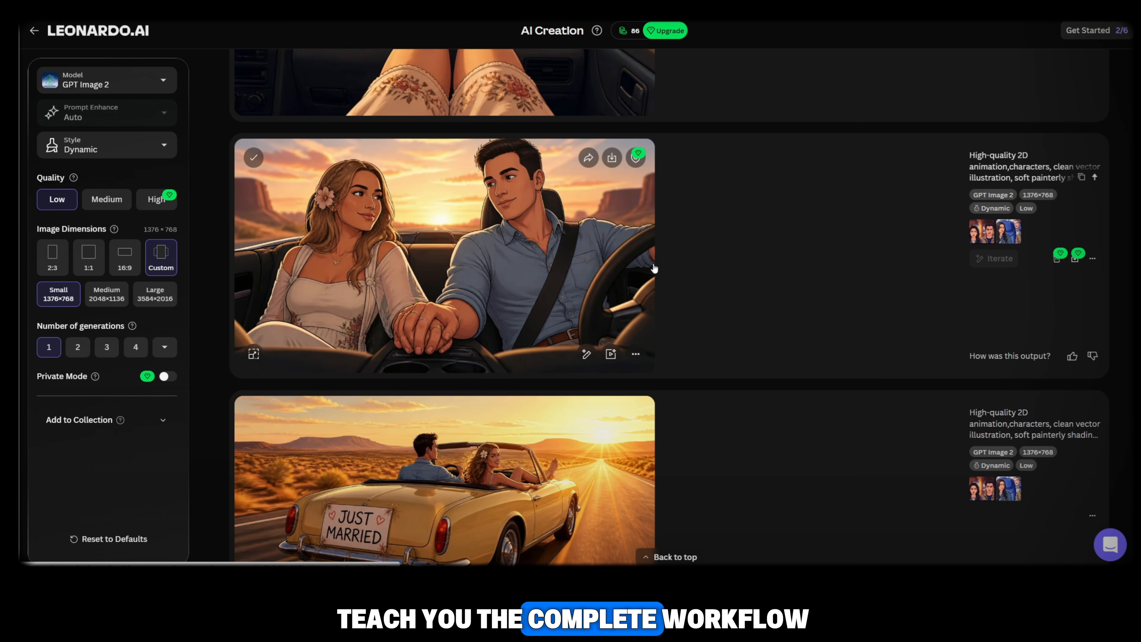
scroll(654, 268, up, 15)
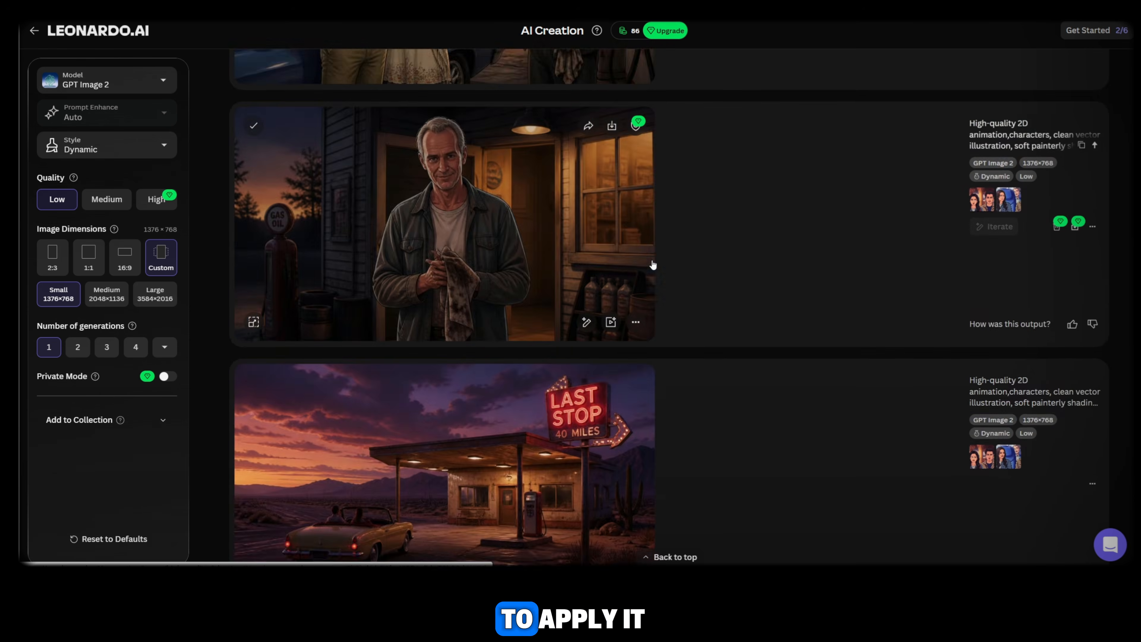
scroll(772, 296, up, 2)
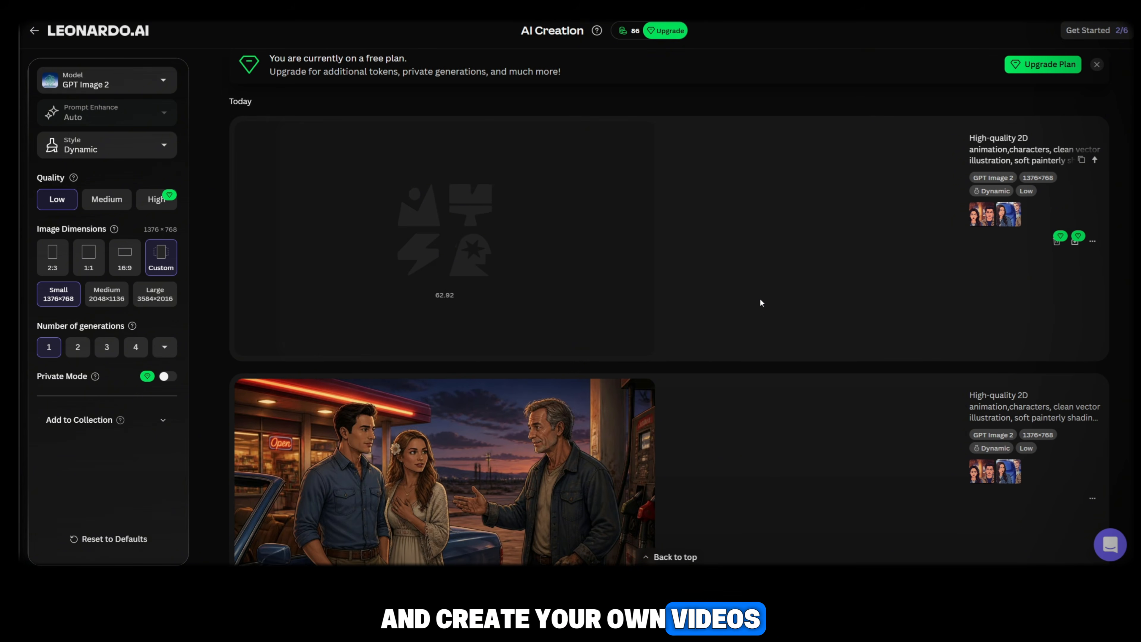
scroll(765, 297, up, 3)
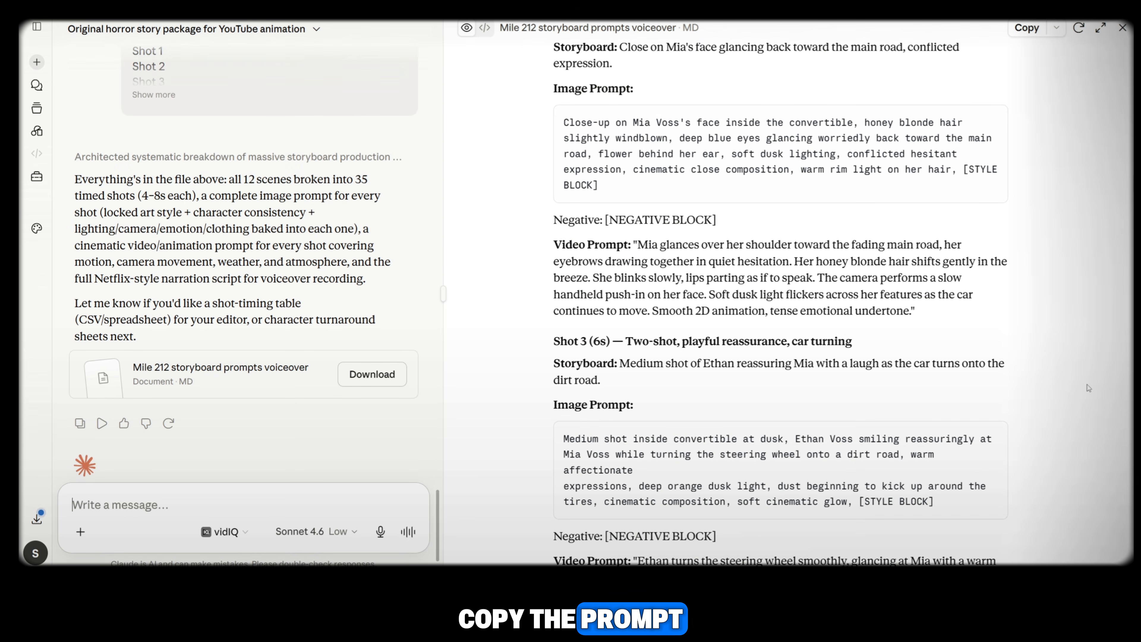
- Copy Scene 3 Shot 1's dirt turnoff storyboard and image prompt from Claude over the eye close-up text in Leonardo.Ai, and generate
scroll(1068, 373, up, 10)
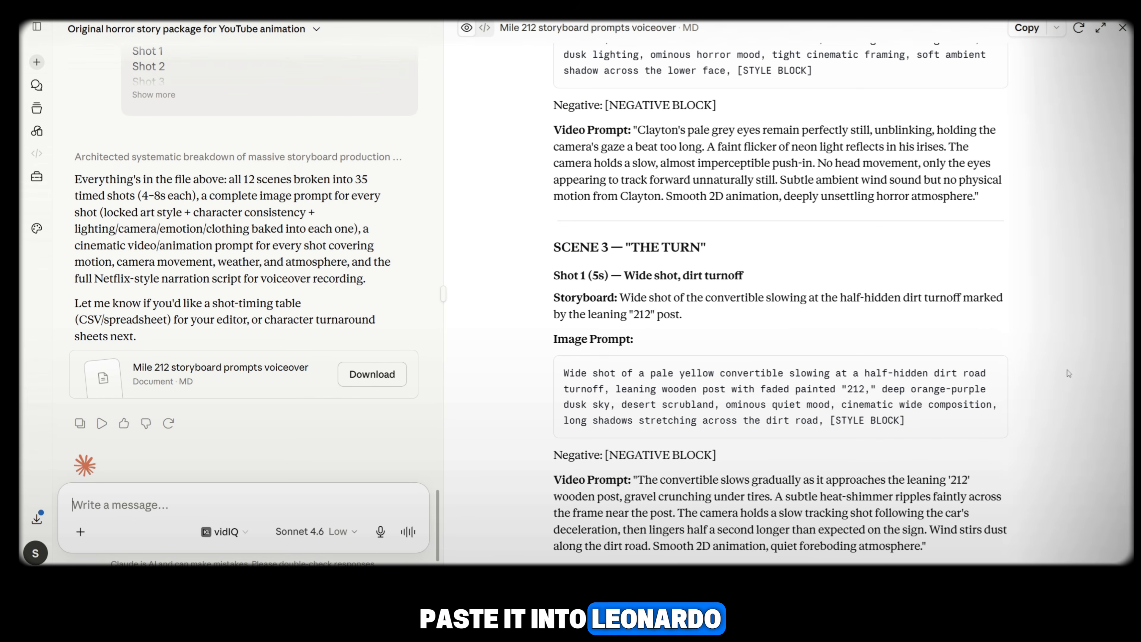
scroll(1068, 373, up, 5)
scroll(1068, 373, down, 5)
drag(620, 297, 904, 420)
right_click(903, 406)
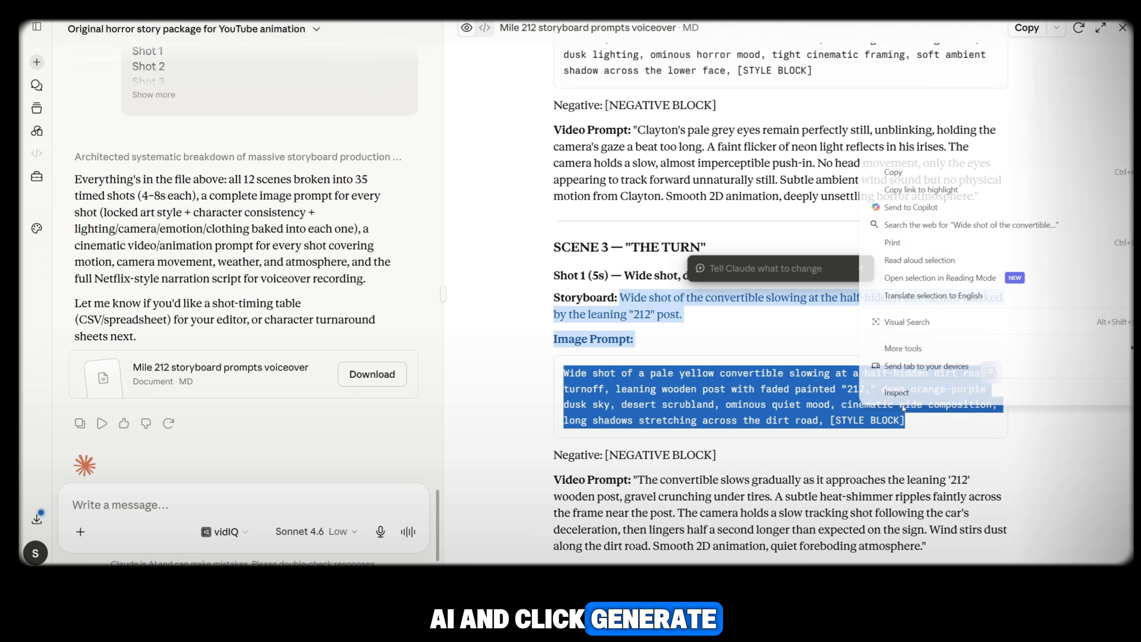
click(893, 172)
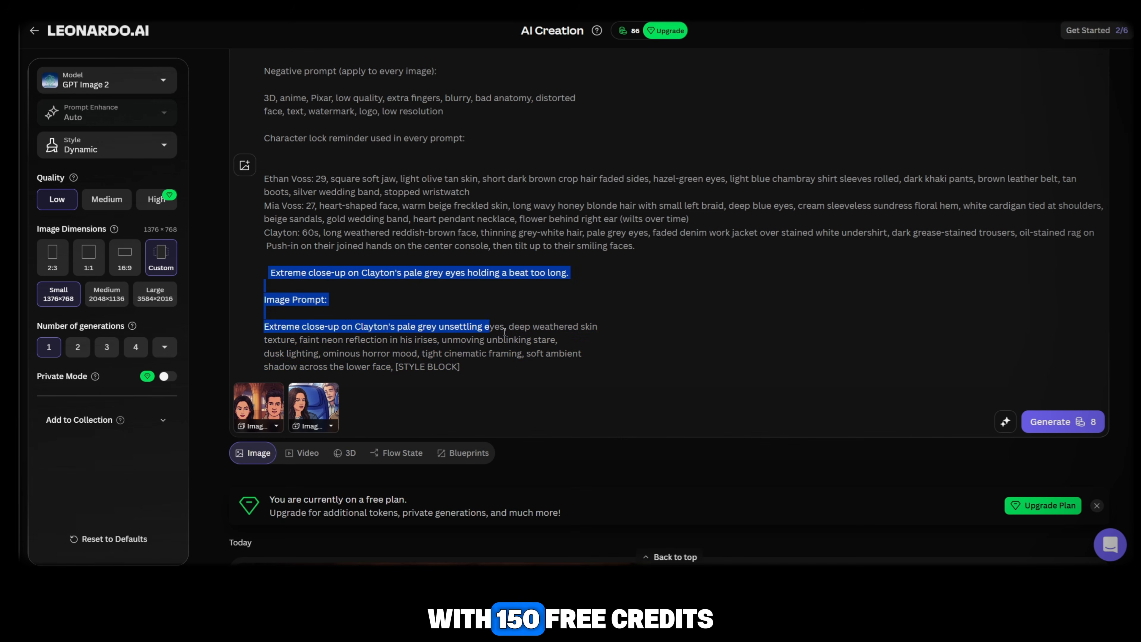
key(ctrl+v)
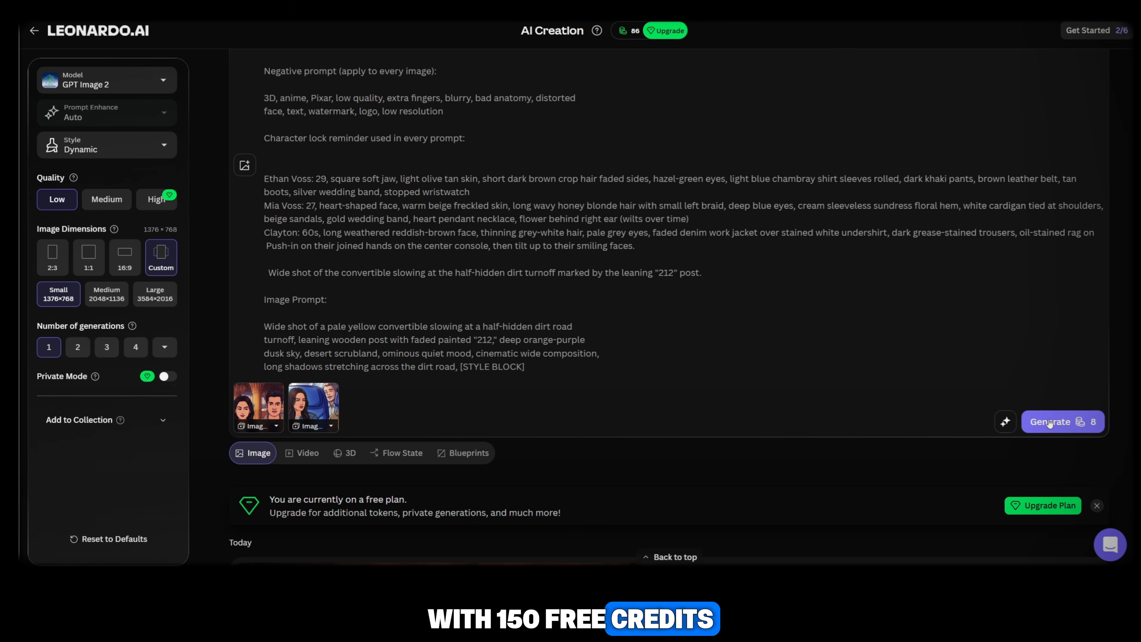
click(1049, 422)
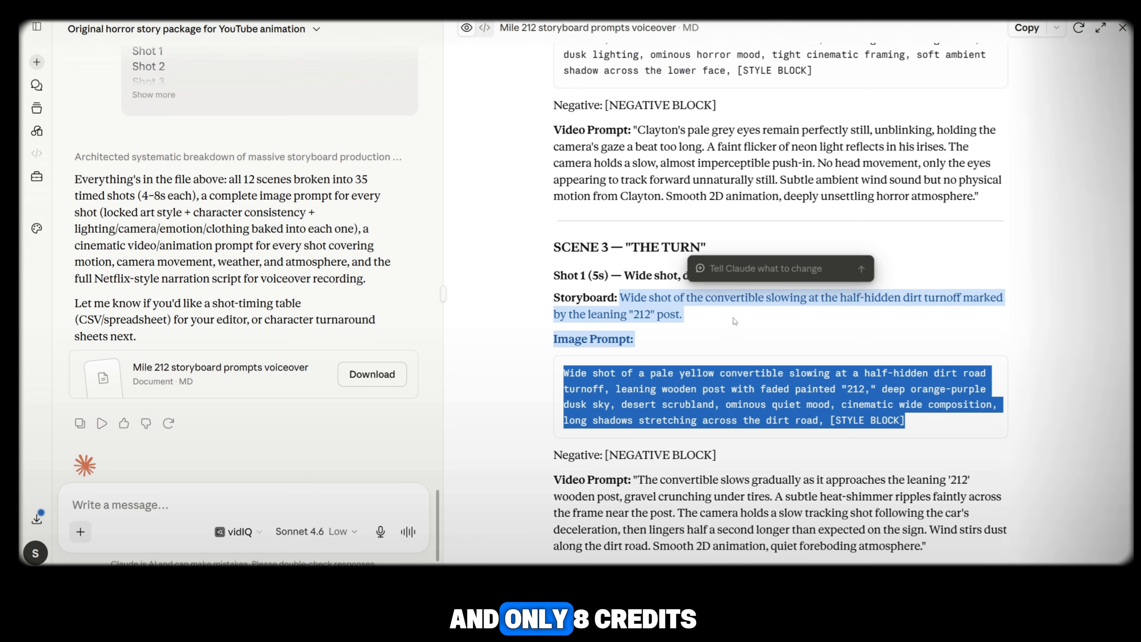
- Replace the dirt turnoff text in the Leonardo.Ai prompt with Scene 3 Shot 2's conflicted face close-up text from Claude, and generate
scroll(776, 314, down, 5)
drag(620, 156, 924, 212)
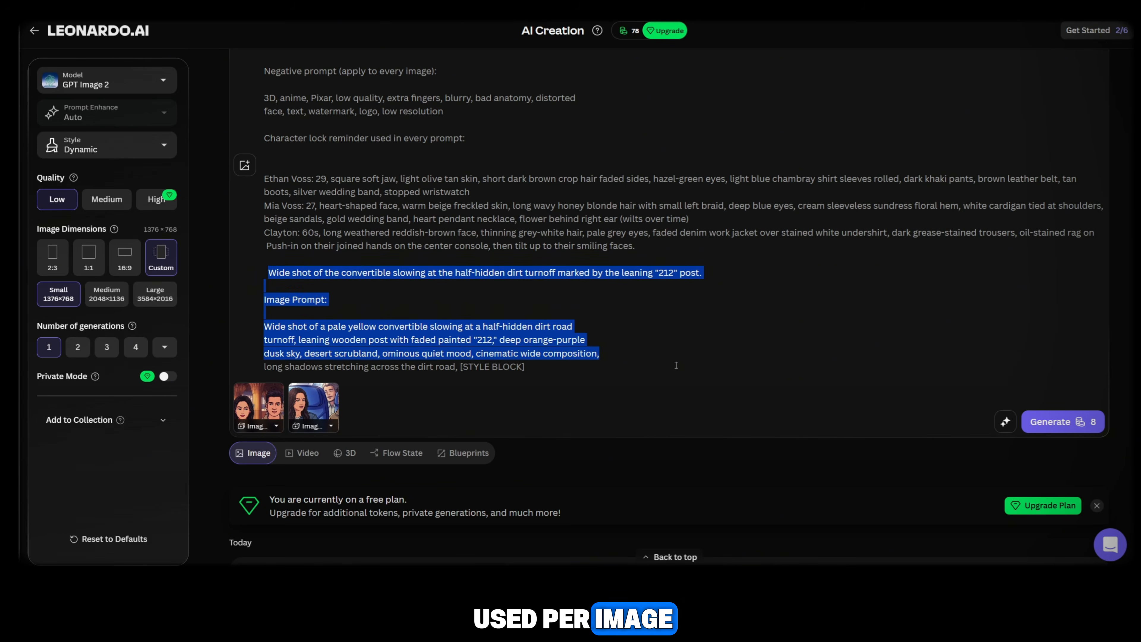
key(ctrl+v)
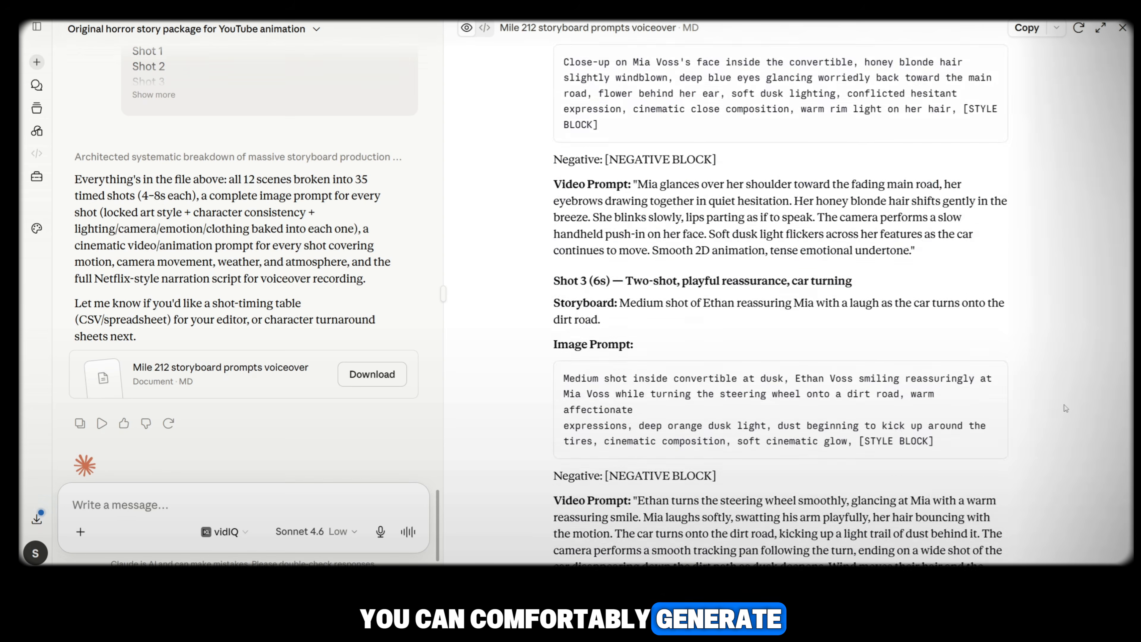
- Copy Scene 3 Shot 3's playful reassurance storyboard and image prompt from Claude over Shot 2's text in Leonardo.Ai, and generate
scroll(777, 315, down, 3)
drag(621, 265, 1056, 458)
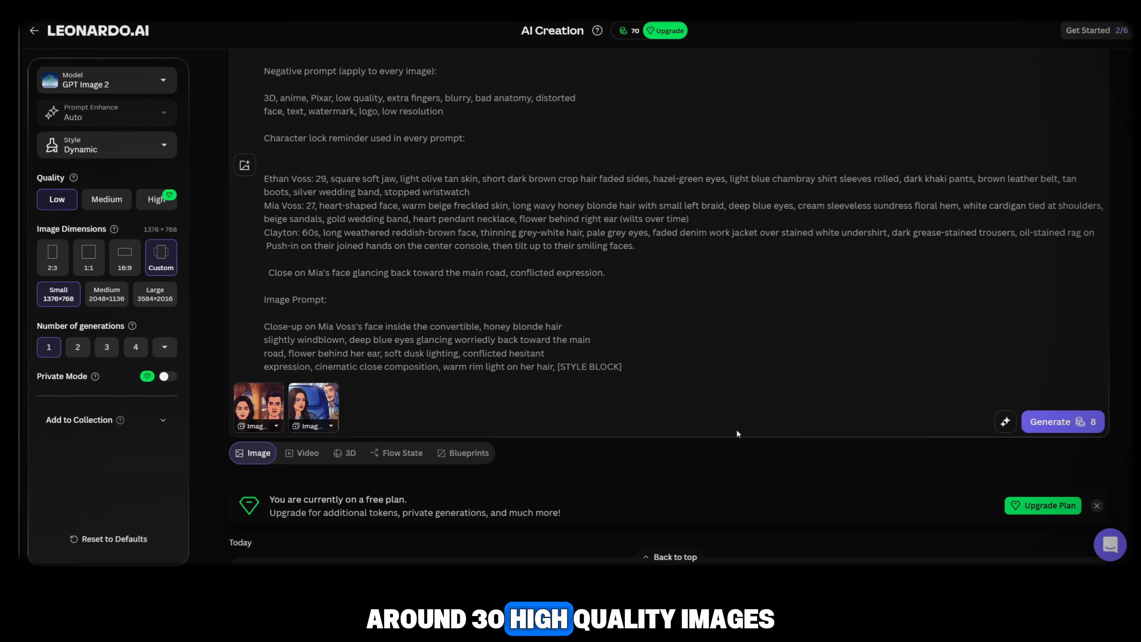
key(ctrl+v)
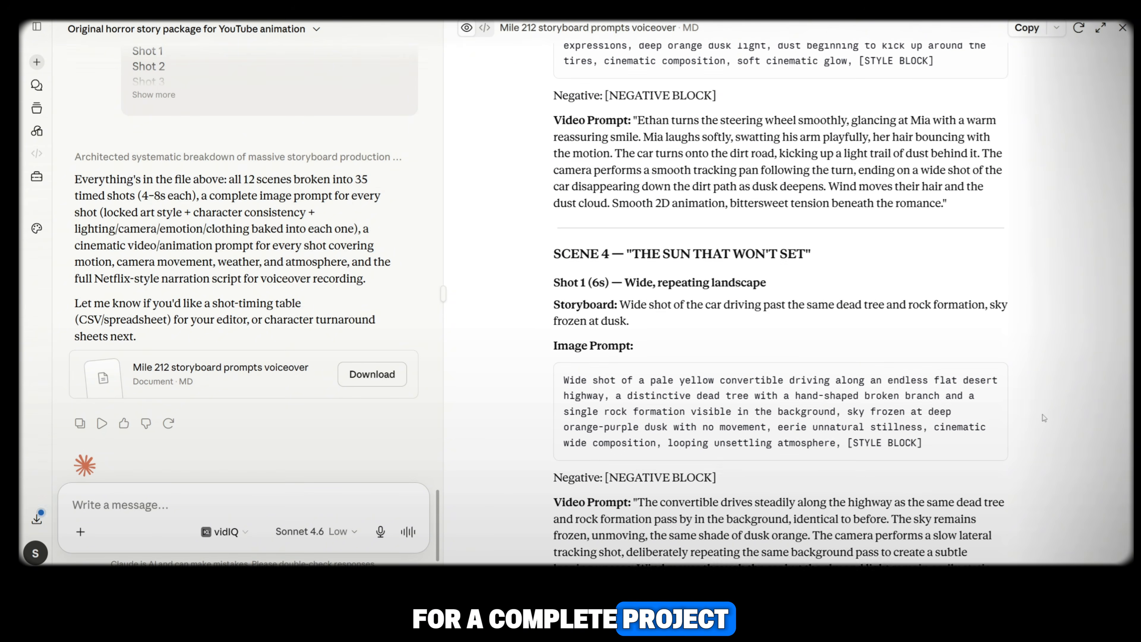
- Generate Scene 4 Shot 1's repeating landscape and Shot 2's wristwatch close-up in Leonardo.Ai, replacing the scene text with each shot's prompt from Claude
drag(621, 301, 917, 443)
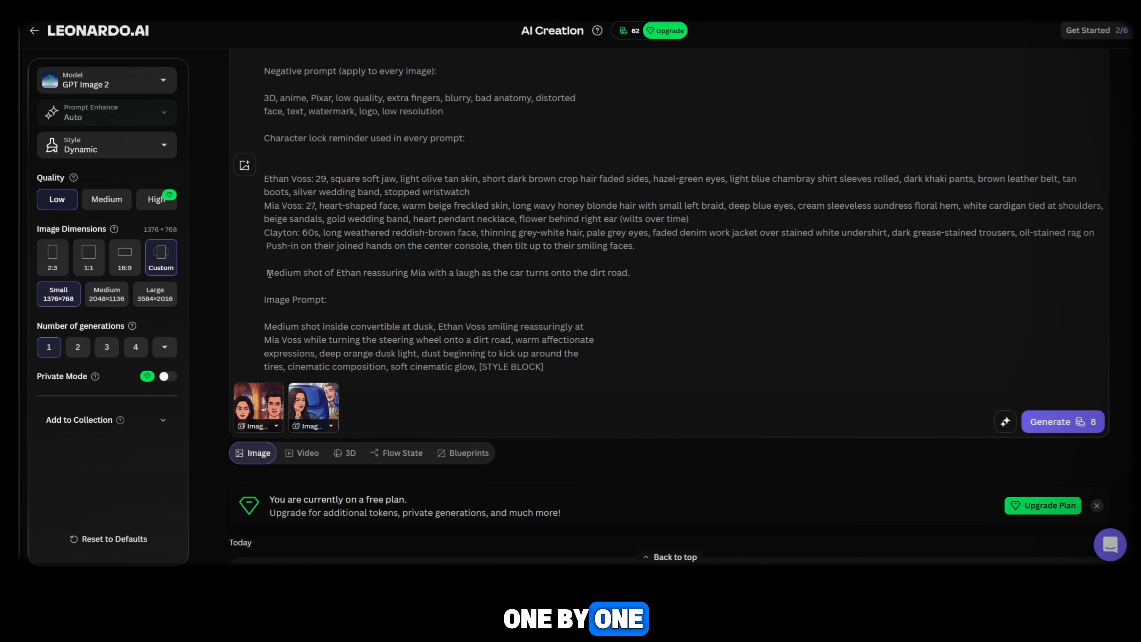
key(ctrl+v)
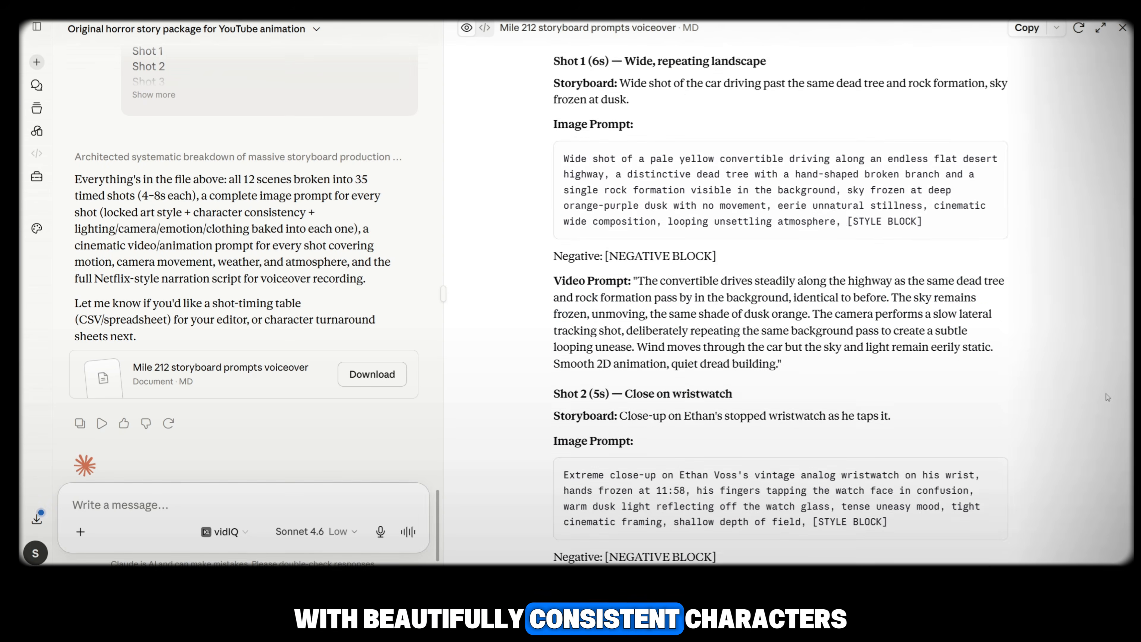
scroll(776, 292, down, 5)
drag(618, 194, 1039, 299)
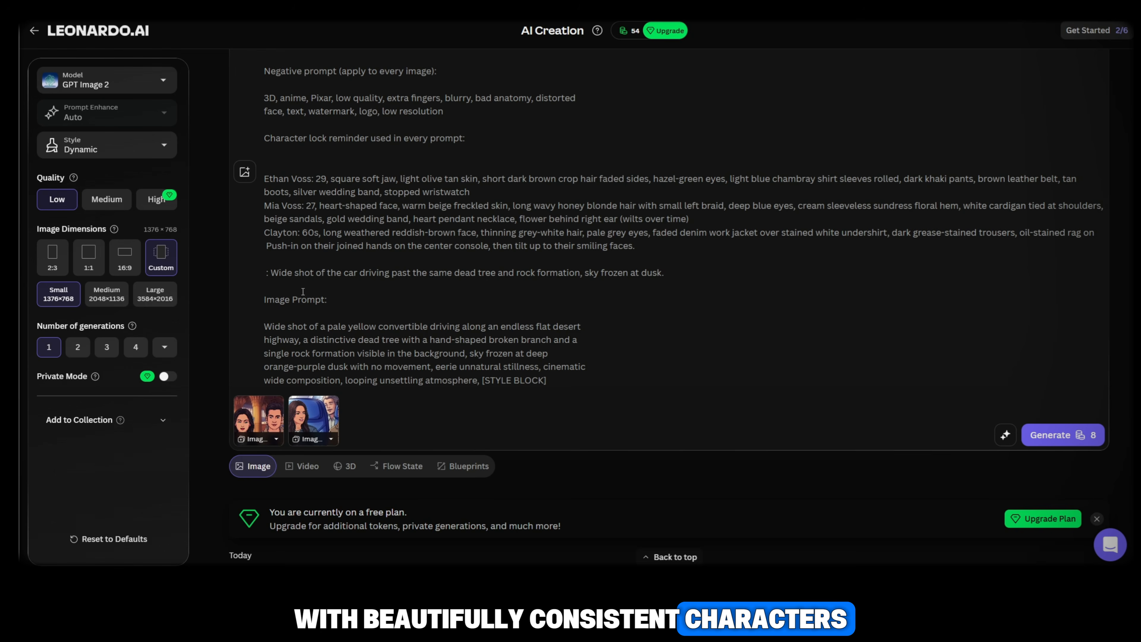
key(ctrl+v)
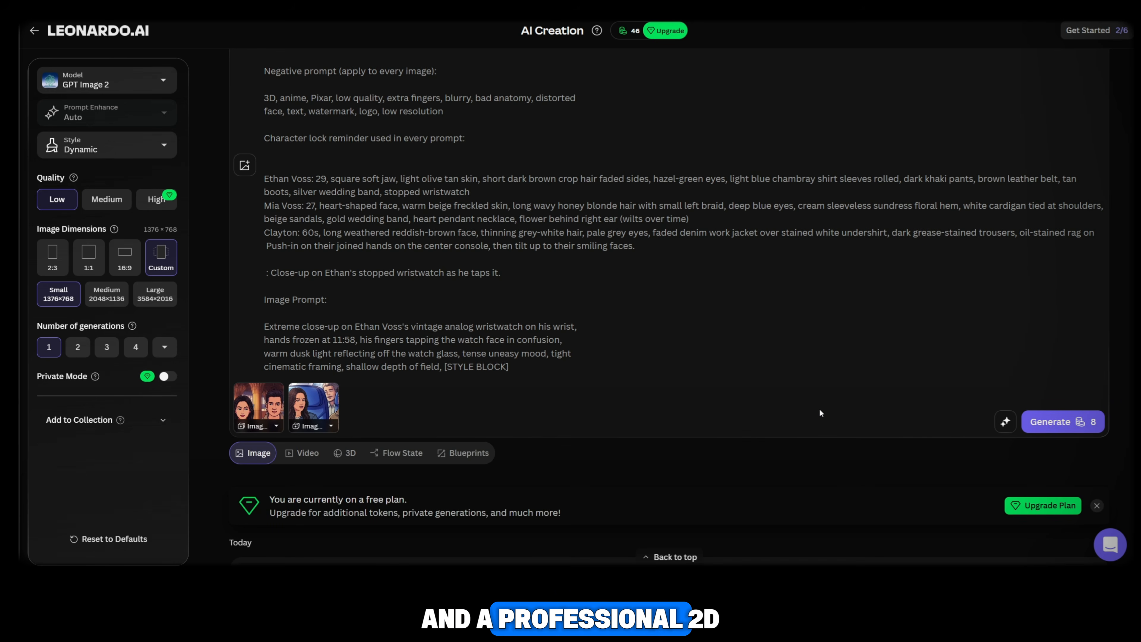
- Look through the whole feed of generated scene images, from the newest shots to the Just Married convertible
scroll(820, 413, down, 20)
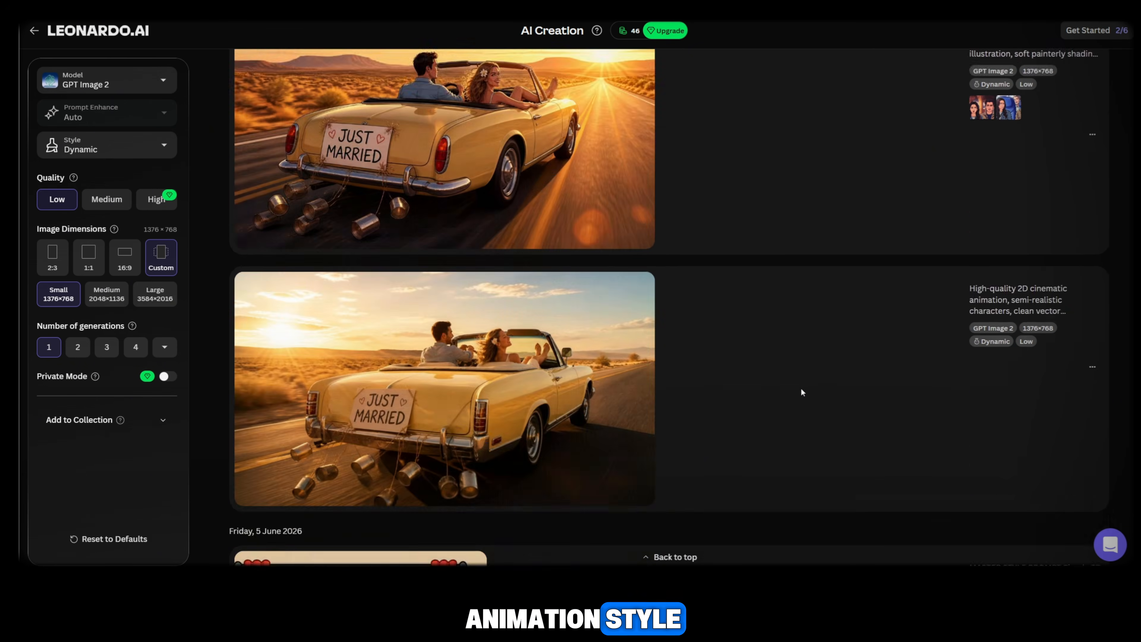
scroll(609, 270, up, 6)
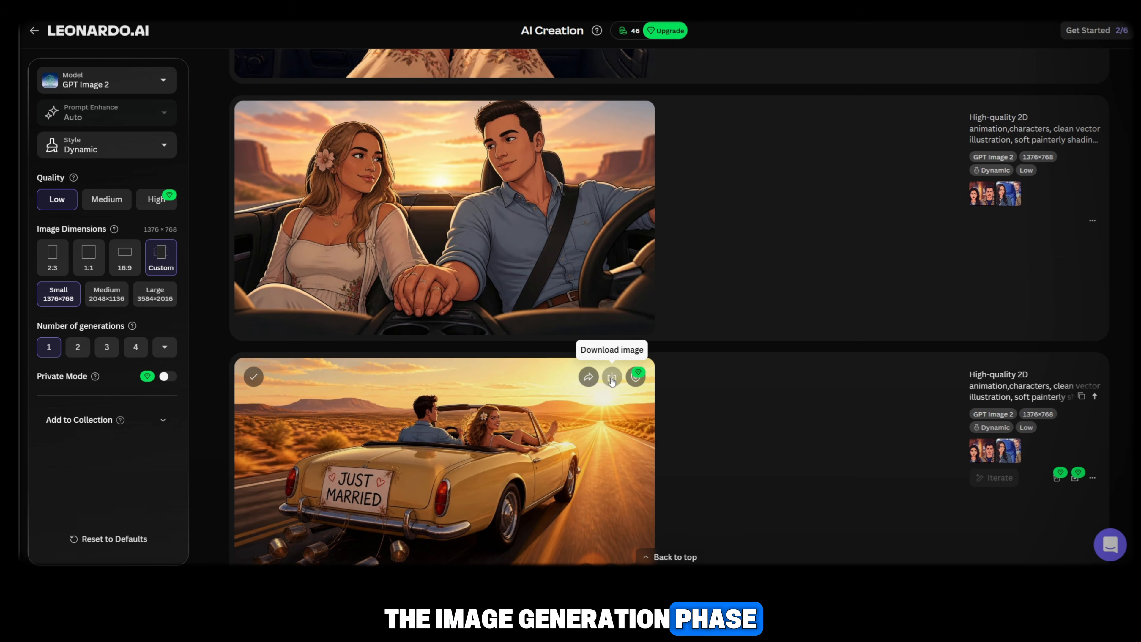
scroll(612, 383, up, 20)
scroll(580, 400, down, 4)
scroll(563, 419, up, 8)
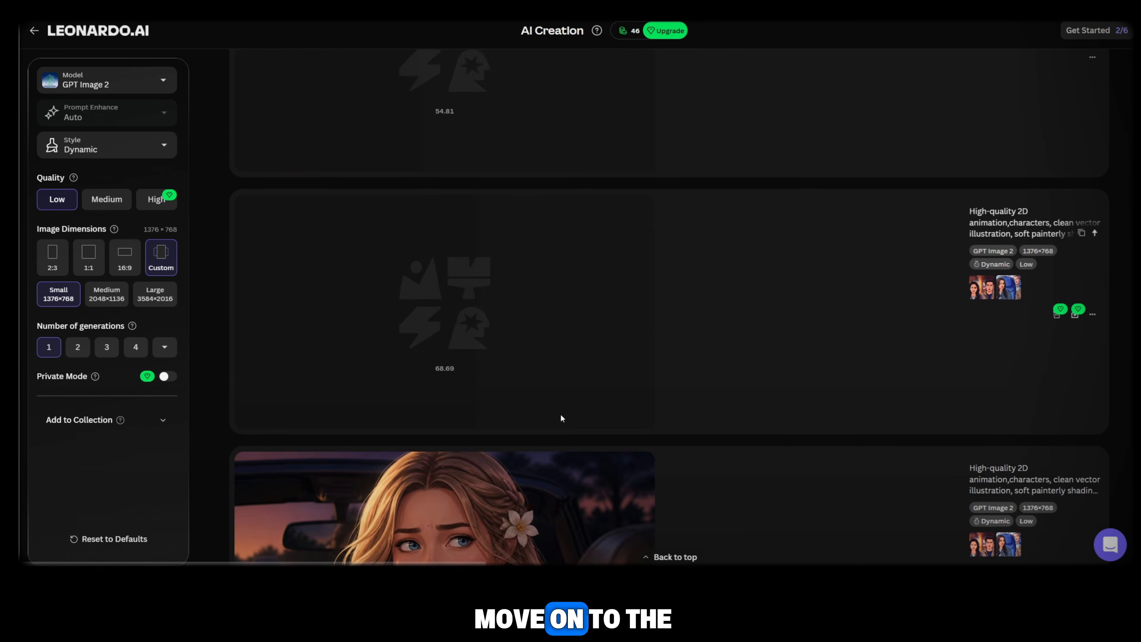
scroll(562, 418, down, 15)
scroll(611, 420, up, 2)
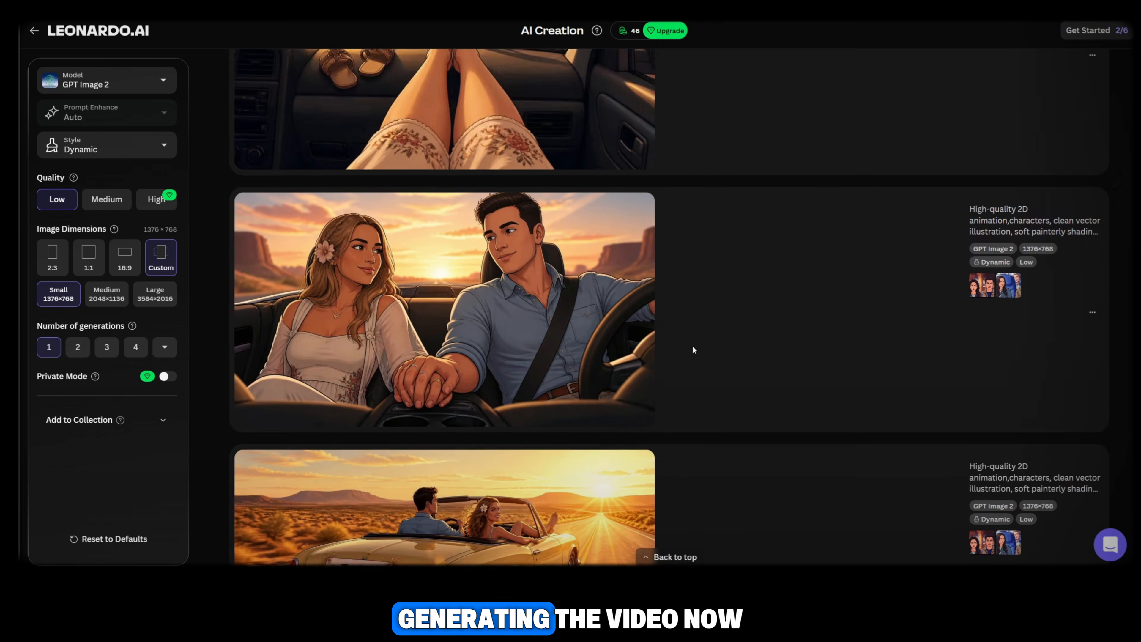
- Download the generated scene images one after another, working from the older shots past the 212 post turnoff to the newest ones
scroll(629, 287, up, 5)
click(613, 250)
scroll(616, 270, up, 8)
click(613, 246)
scroll(614, 251, up, 7)
click(613, 252)
scroll(620, 315, up, 6)
click(612, 234)
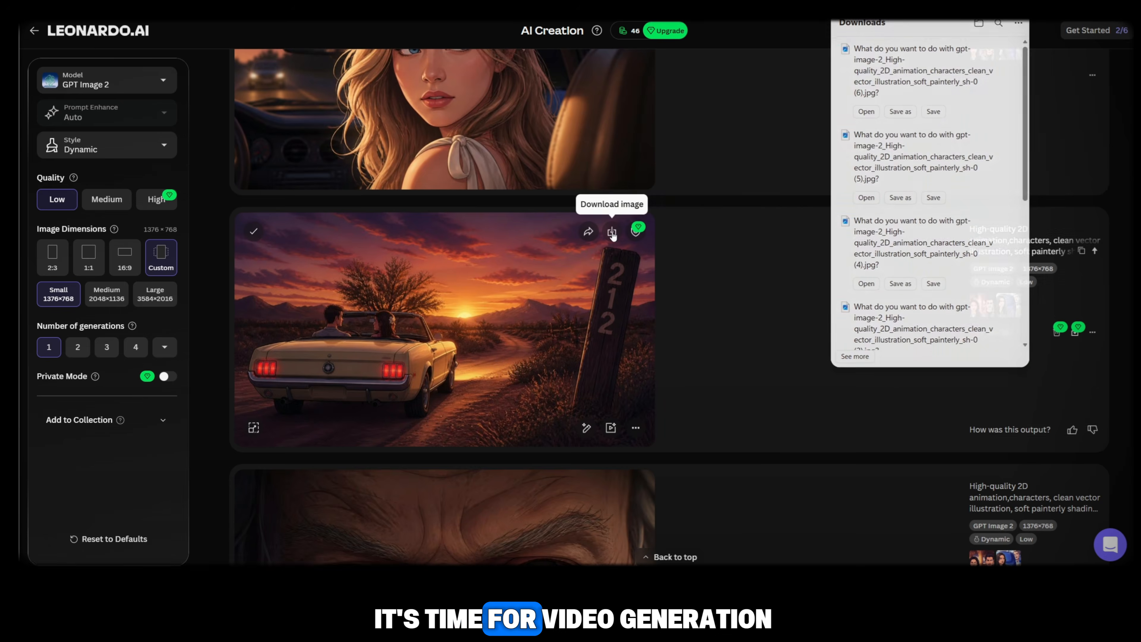
scroll(613, 238, up, 5)
click(613, 200)
scroll(614, 203, up, 5)
click(612, 157)
scroll(624, 270, up, 8)
click(613, 399)
scroll(638, 382, down, 4)
scroll(639, 364, up, 4)
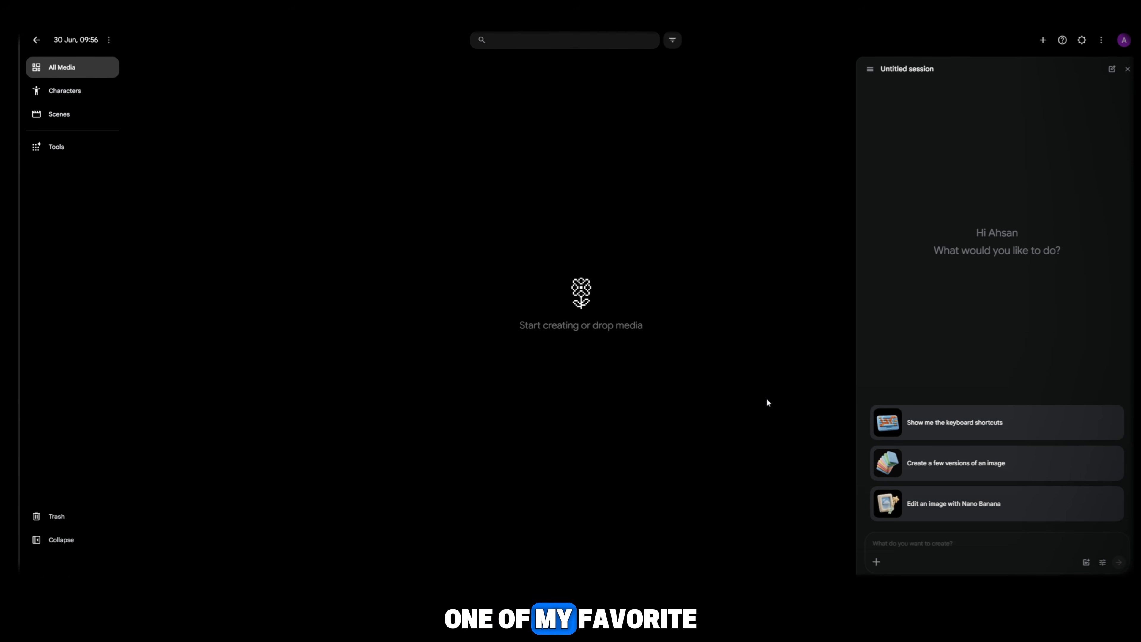
- Switch to the AI video generator's empty project, upload the downloaded scene images through the prompt's media picker, and browse the uploaded list
key(ctrl+minus)
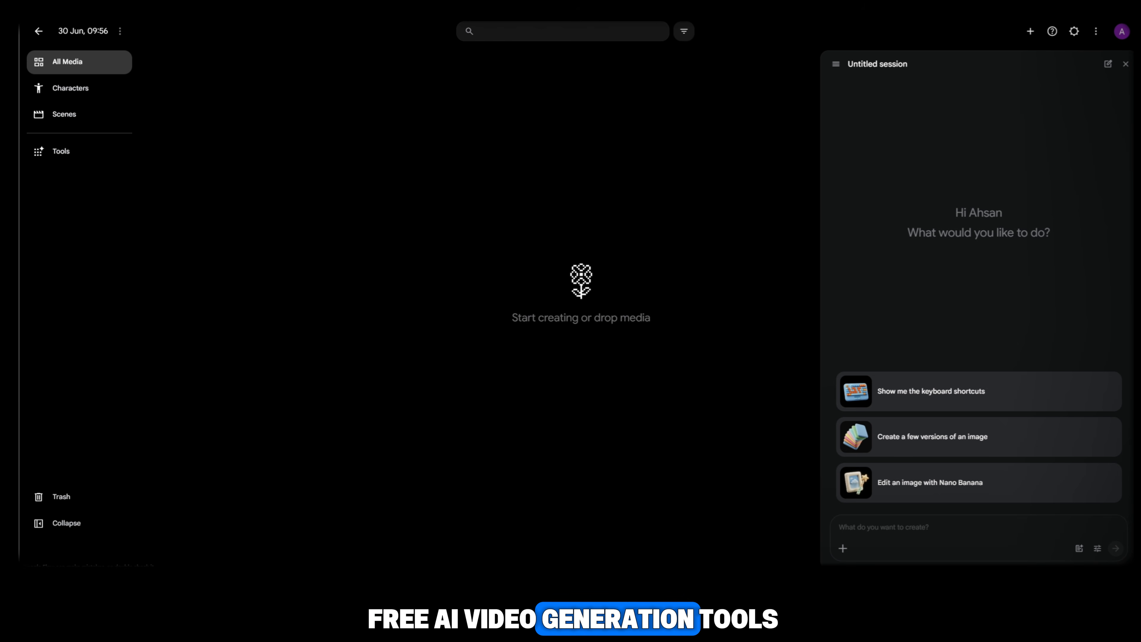
click(844, 547)
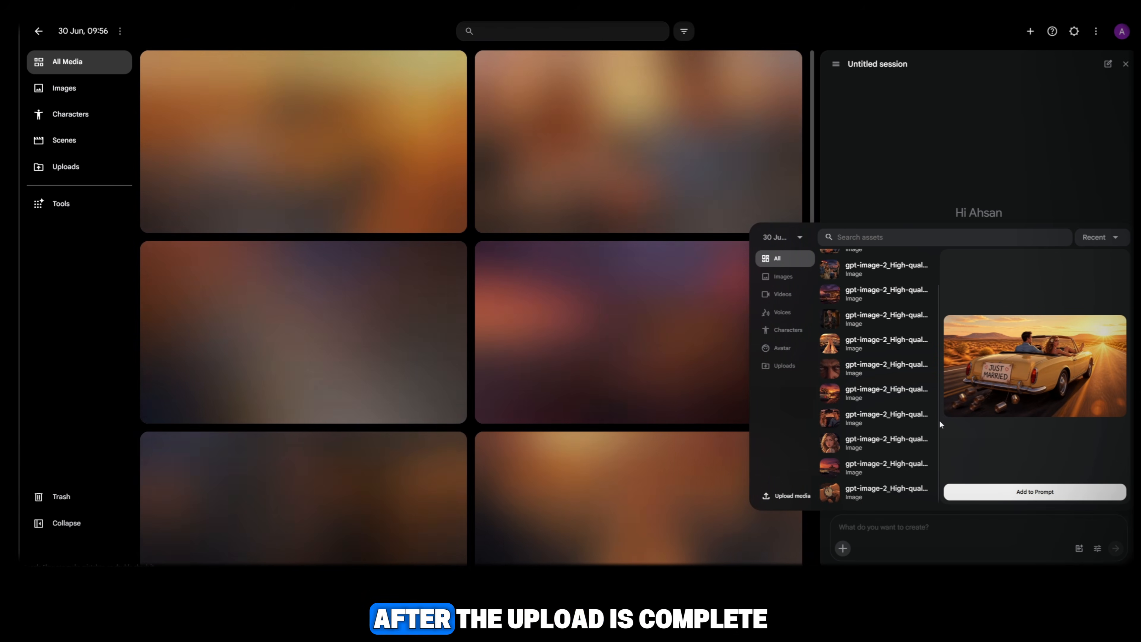
scroll(873, 381, up, 2)
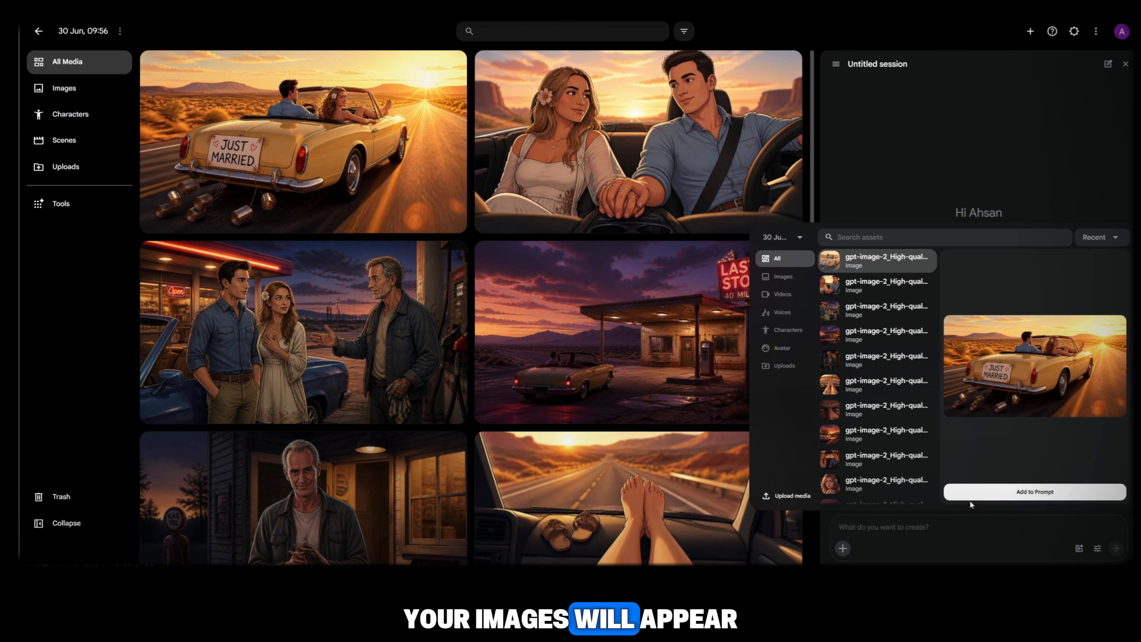
- Add the Just Married convertible image to the prompt and open the video generation model choices in the agent settings
click(977, 493)
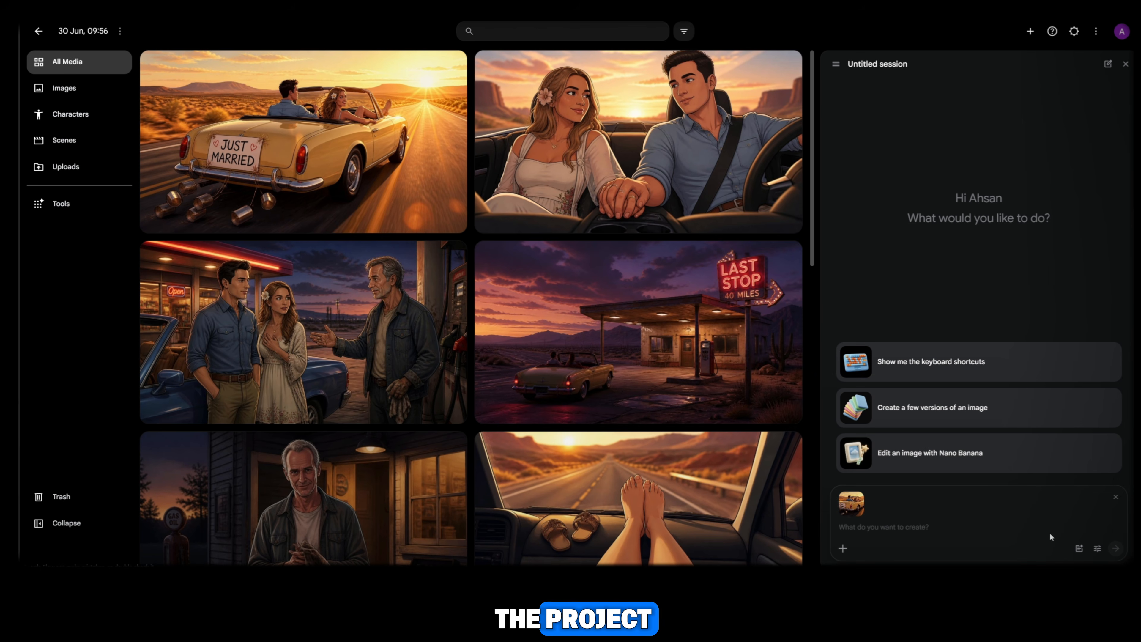
click(1097, 549)
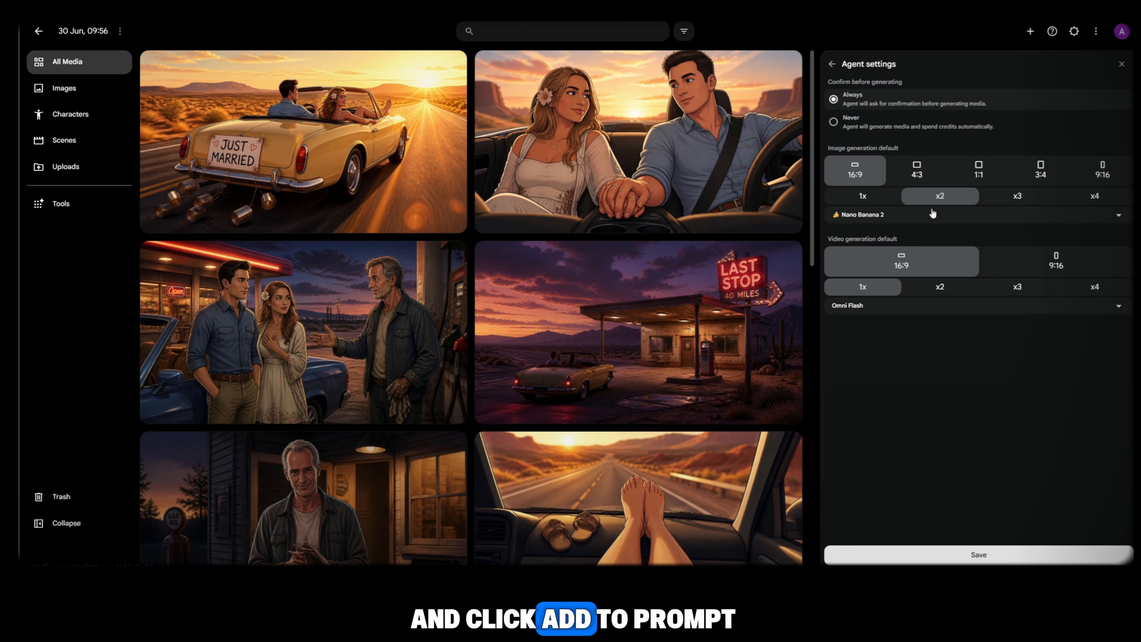
click(986, 218)
click(986, 219)
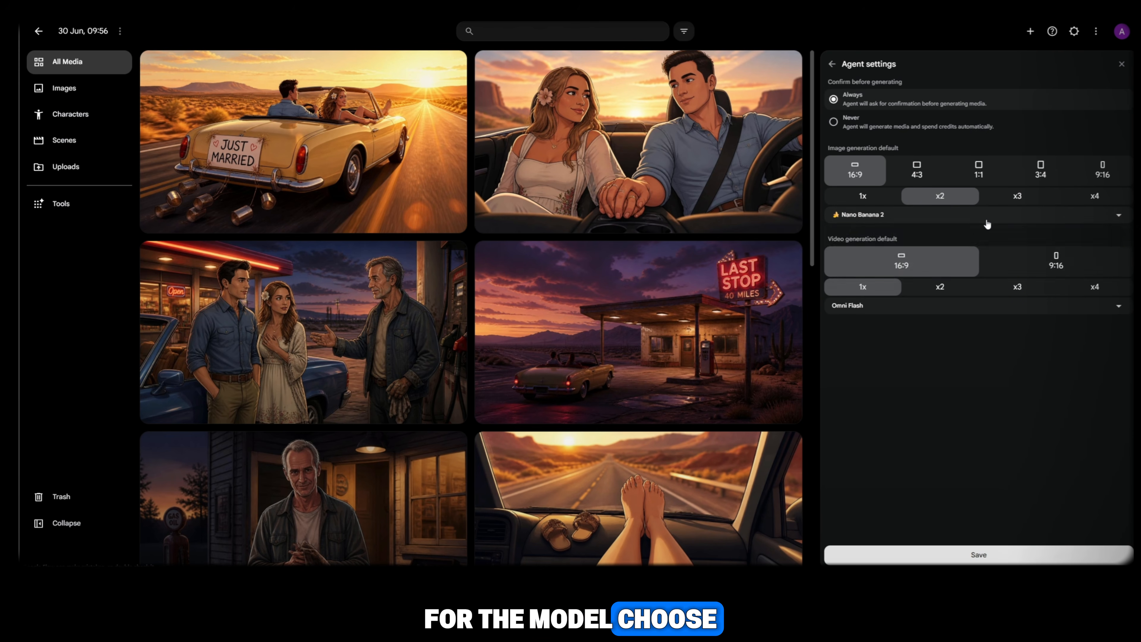
click(861, 308)
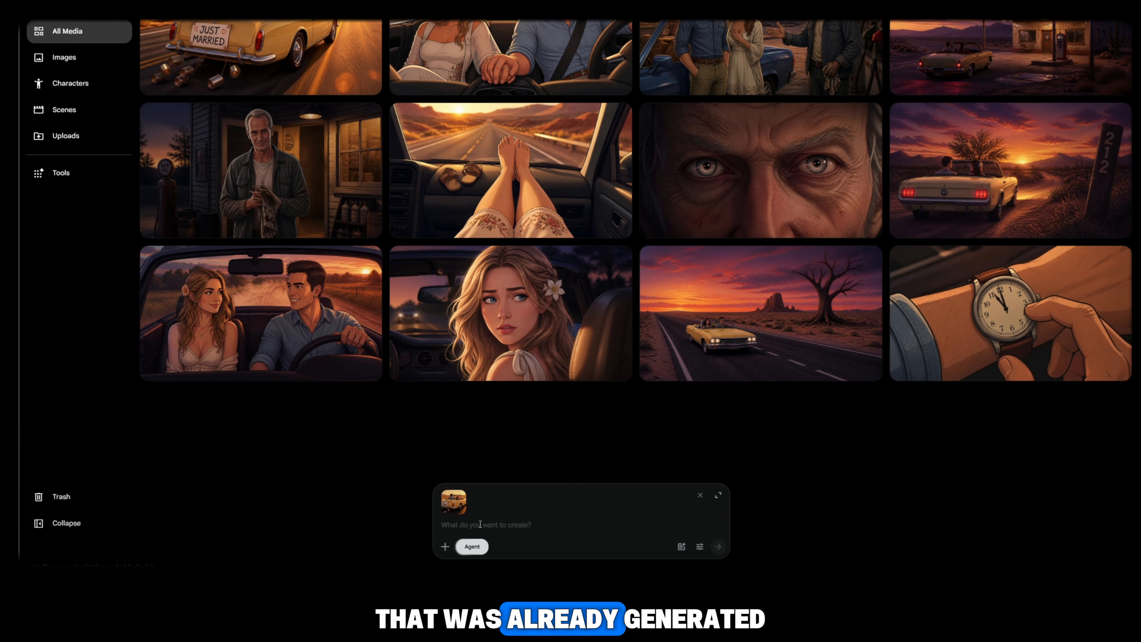
- Generate the convertible video from the prompt about the car speeding along the highway with bouncing tin cans, and play the clip from the start
text(The convertible speeds smoothly along the highway, tin cans bouncing and swinging behind the bumper. Mia's honey blonde hair whips gently in the wind as she smiles, her bare feet tapping lightly on the dashboard in rhythm with music. Ethan glances over at her, eyes crinkling with a warm smile, then back to the road, one hand loosely on the wheel. The camera performs a slow lateral tracking move alongside the car, golden sun flare sweeping across the lens. Light wind moves through their hair and clothing. Smooth professional 2D animation, warm joyful atmosphere.")
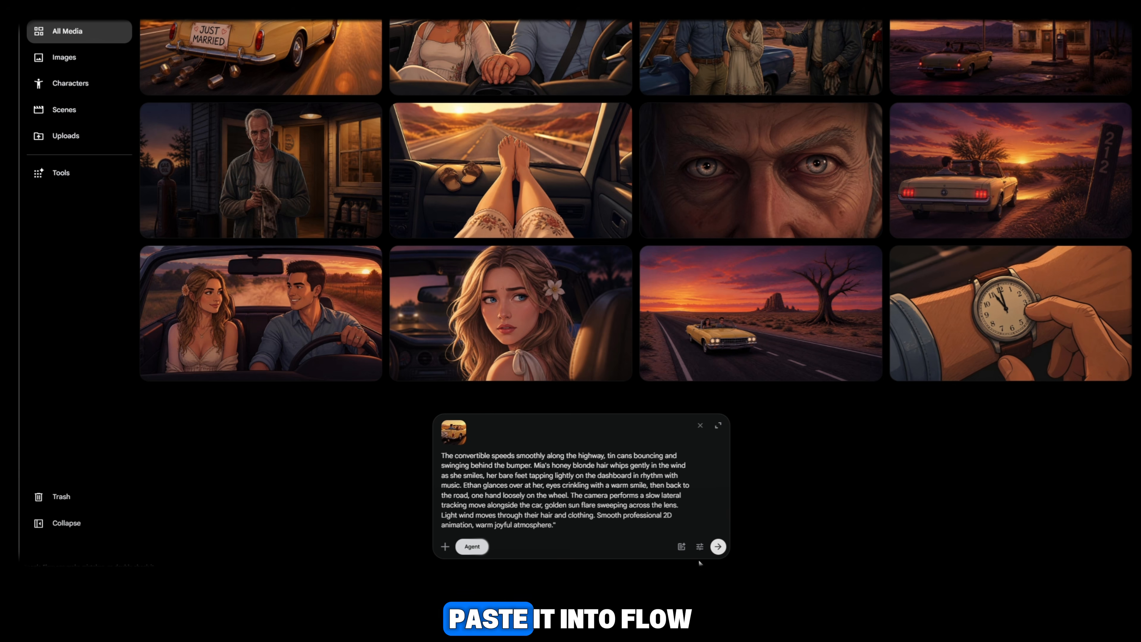
click(717, 547)
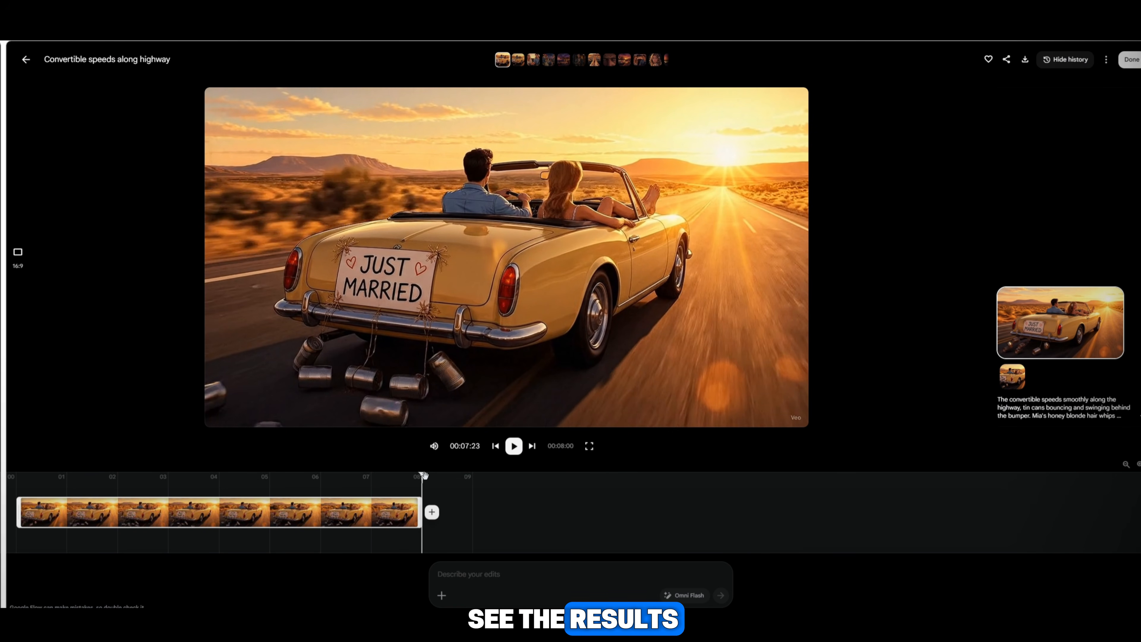
drag(424, 474, 4, 469)
click(513, 446)
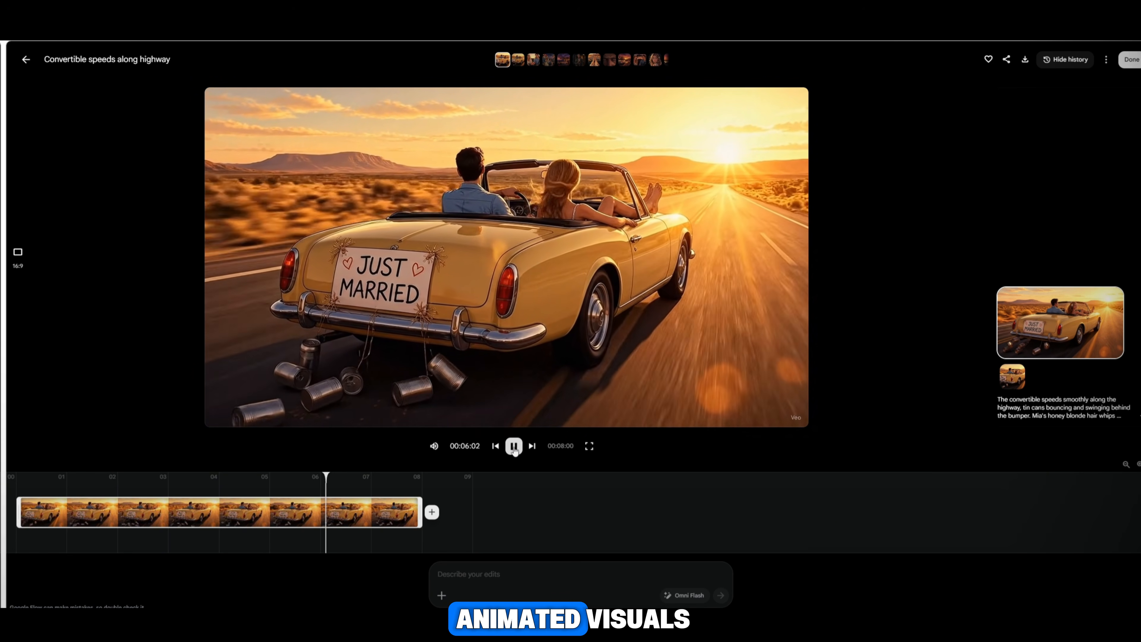
click(25, 60)
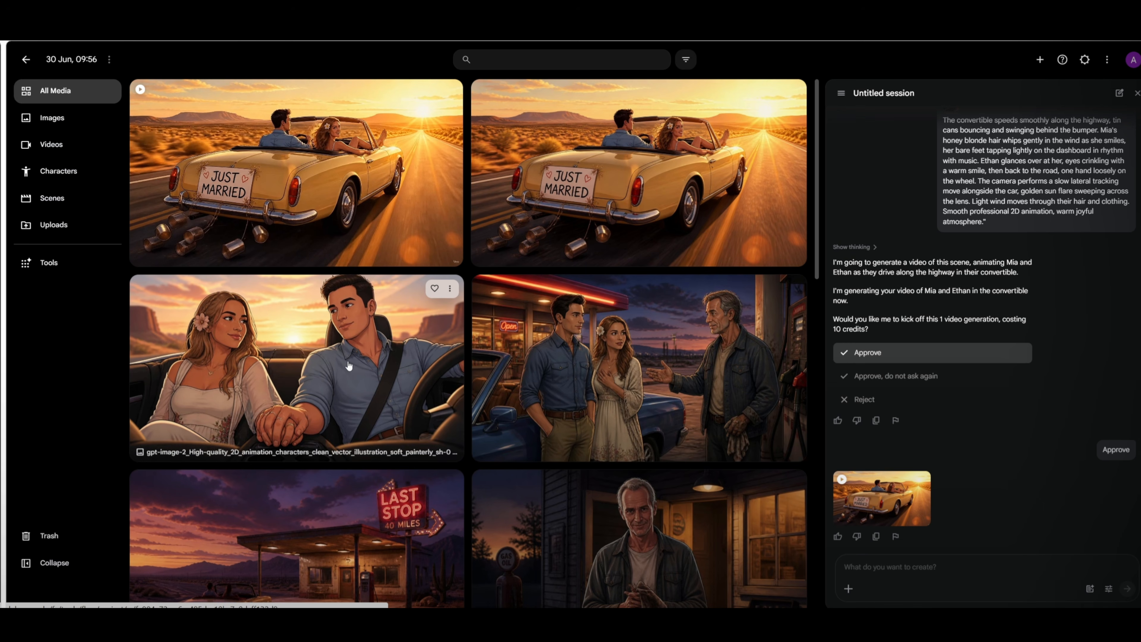
- Generate the couple's interlocked-hands video from its image and slow push-in prompt, approving the generation without being asked again
click(847, 585)
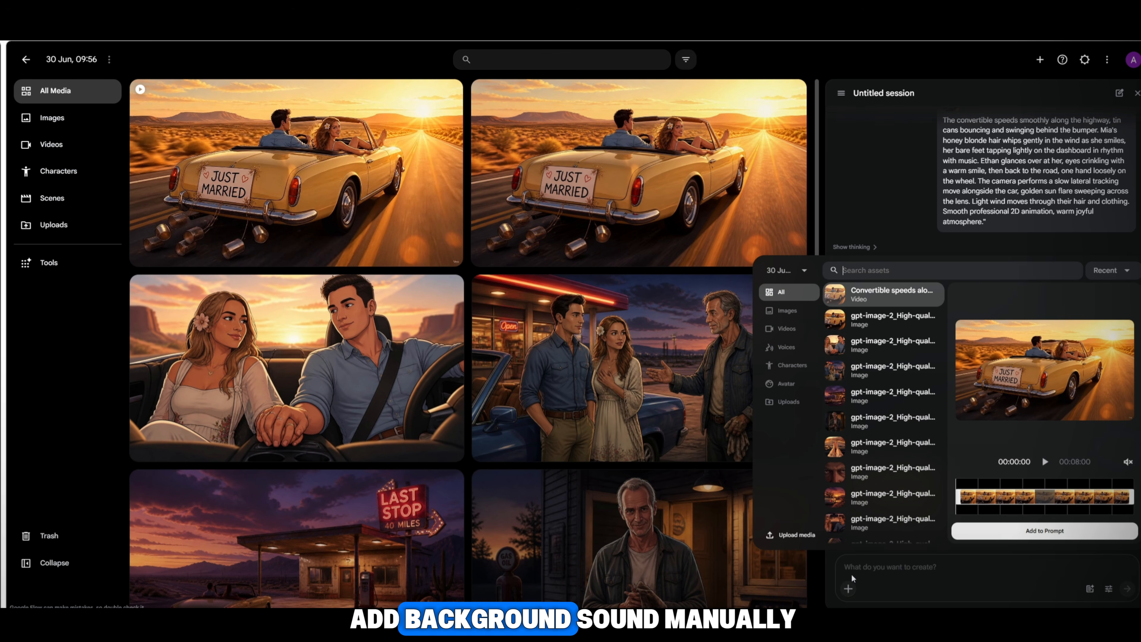
click(871, 327)
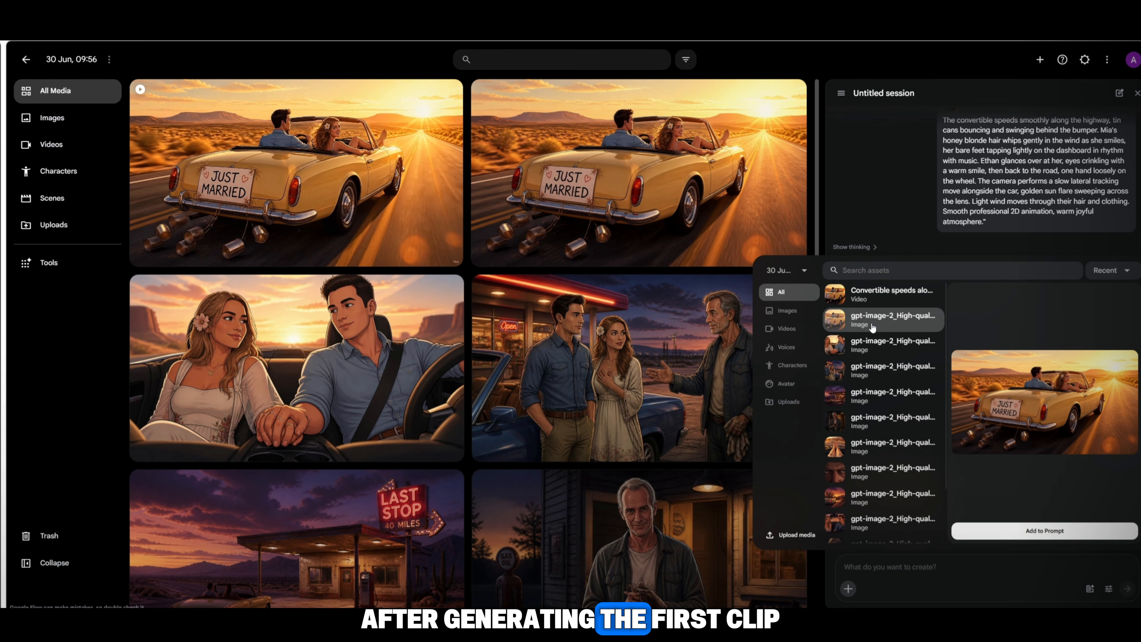
click(860, 296)
click(880, 345)
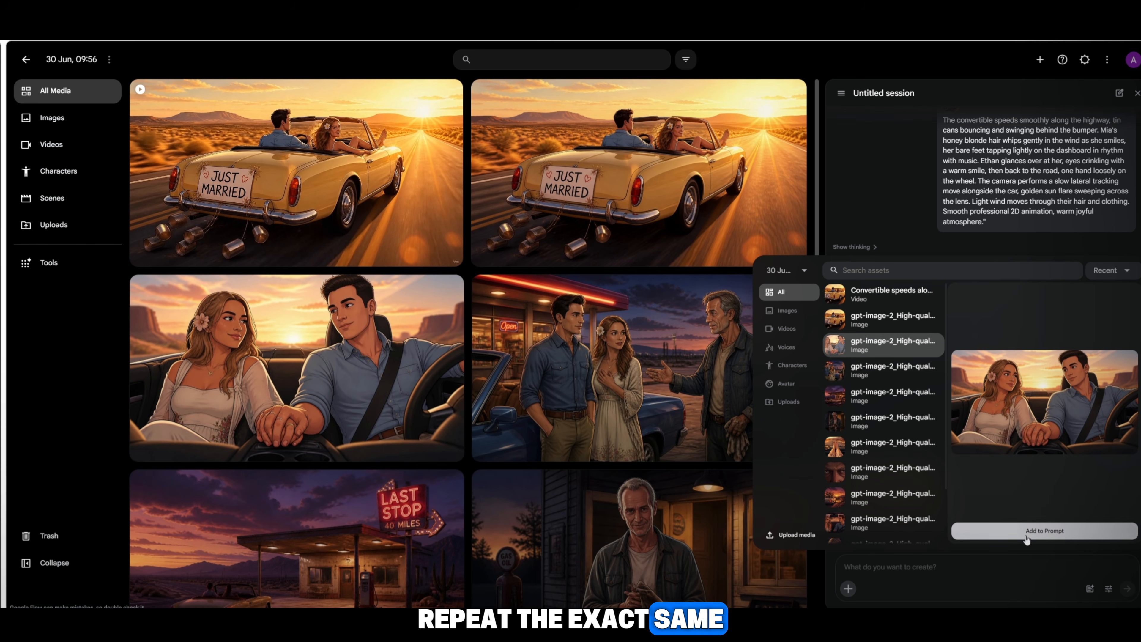
click(988, 531)
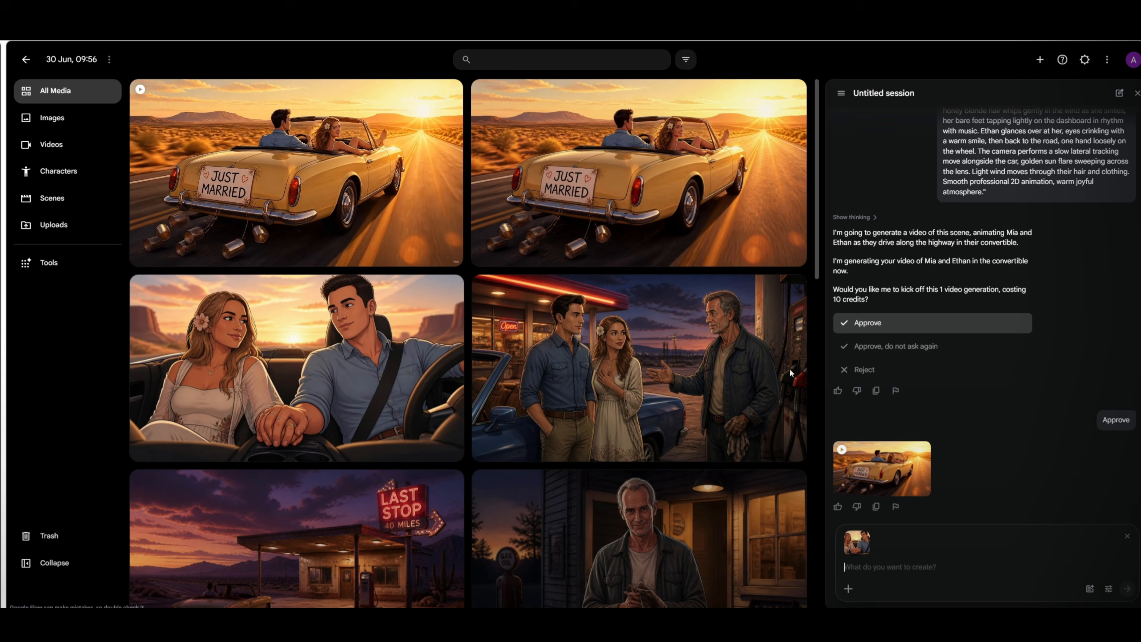
key(Return)
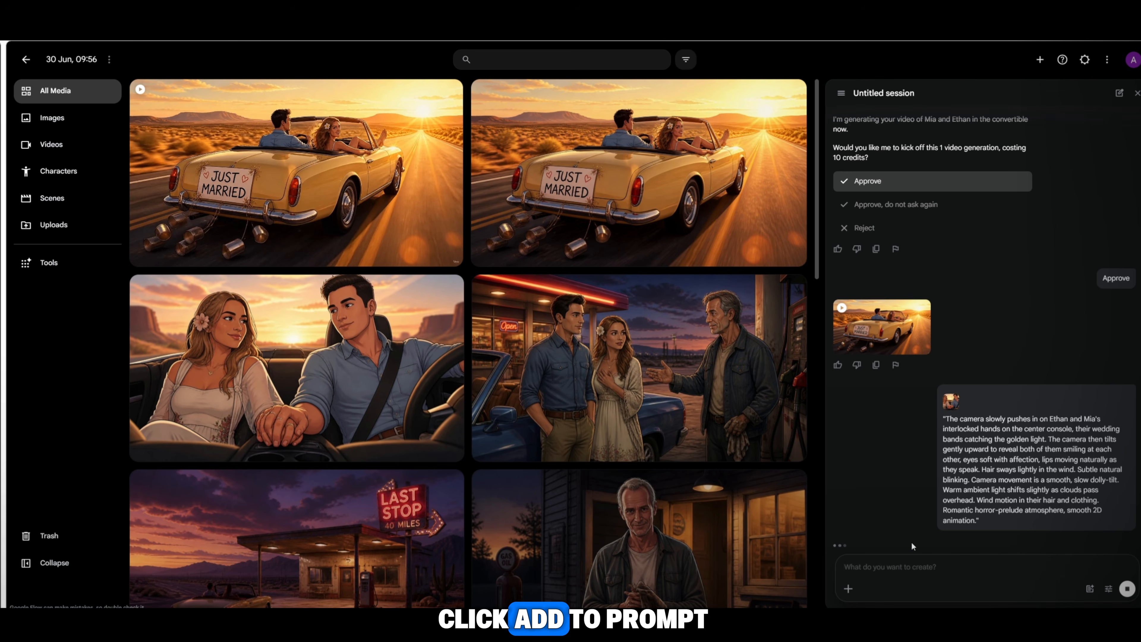
click(1126, 588)
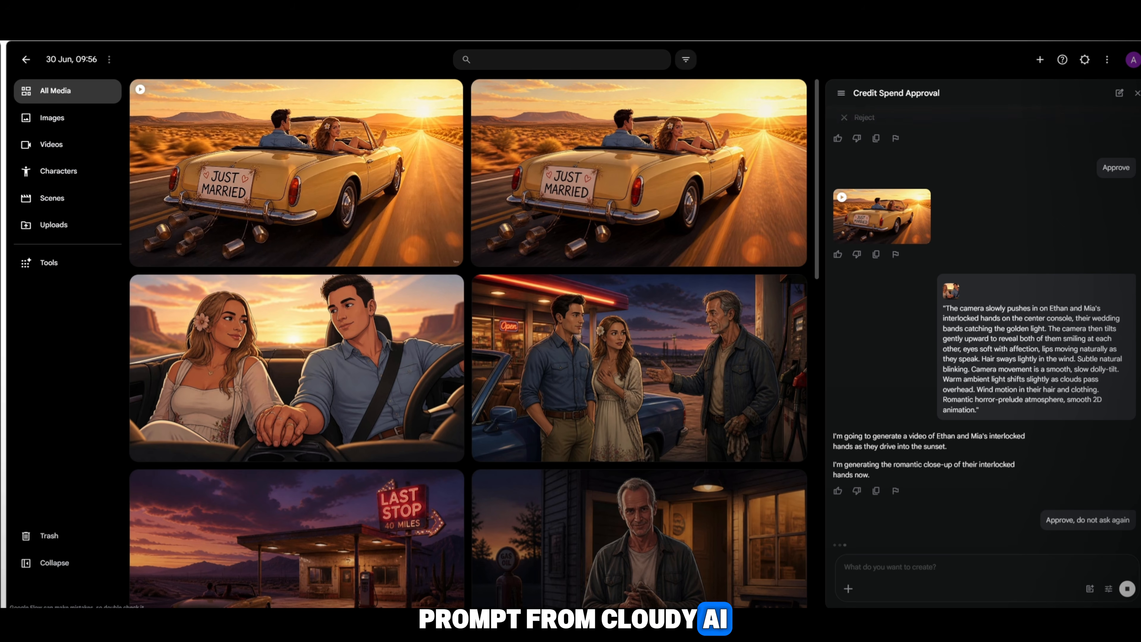
click(921, 511)
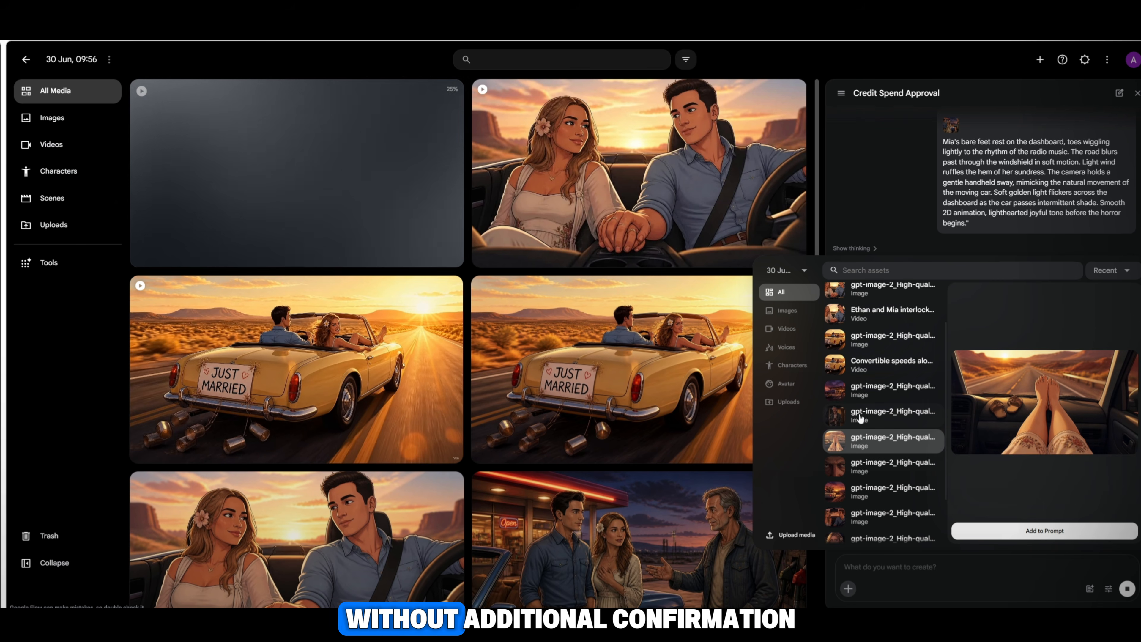
- Pick the next scene image in the media picker and copy Scene 2 Shot 1's video prompt from Claude's storyboard document
click(873, 293)
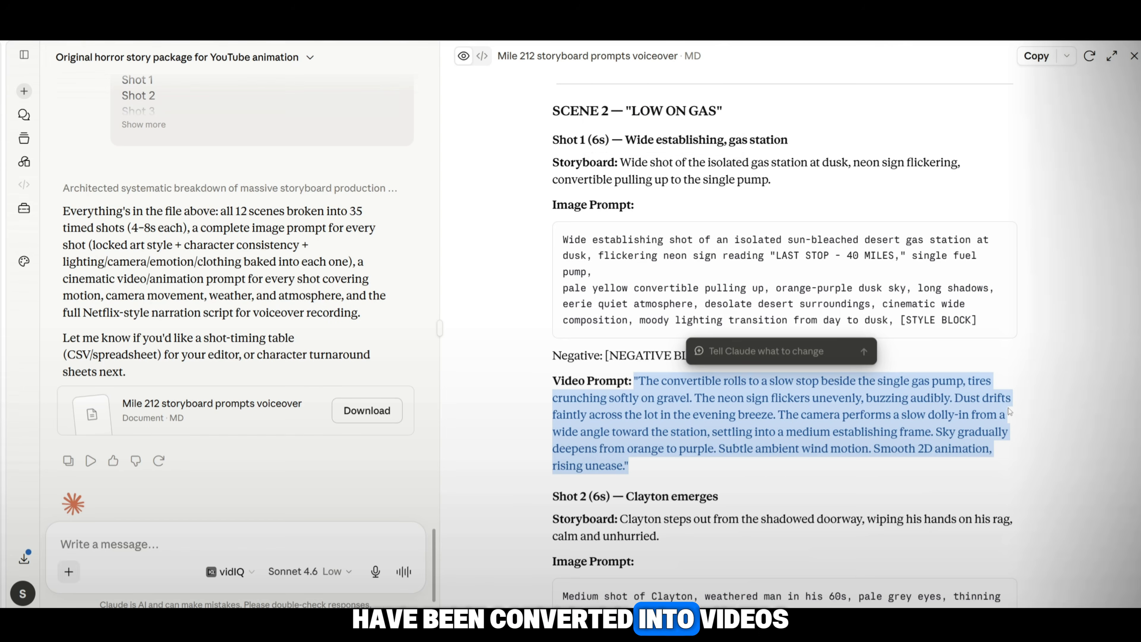
right_click(852, 433)
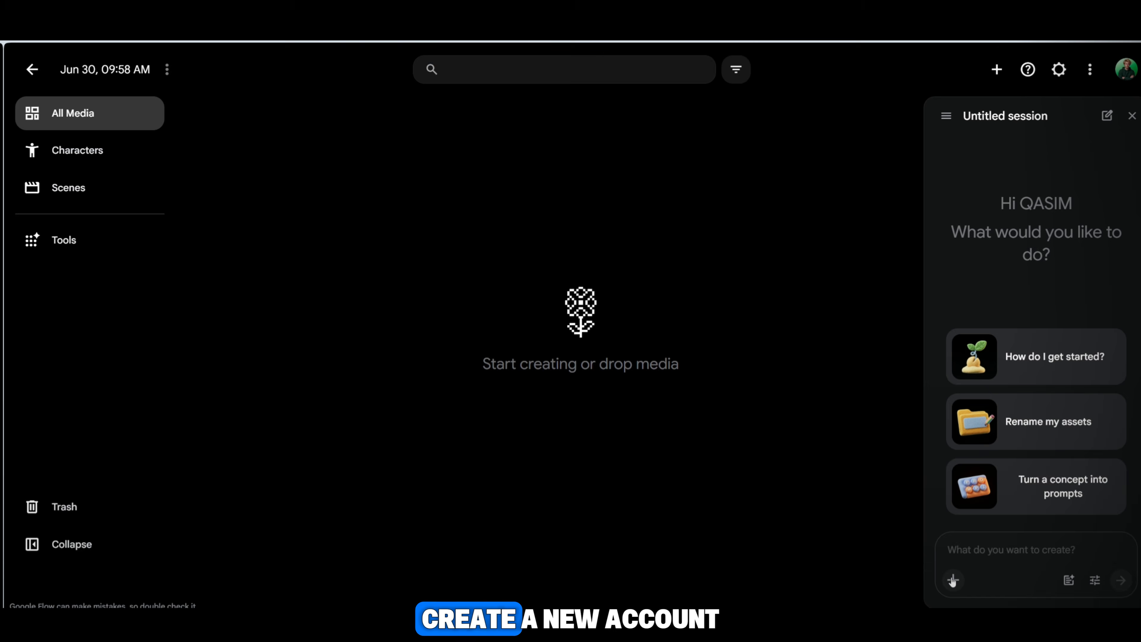
- Upload the remaining scene images to the new Flow project and generate the gas station conversation video from the prompt about Clayton gesturing toward the horizon
click(952, 580)
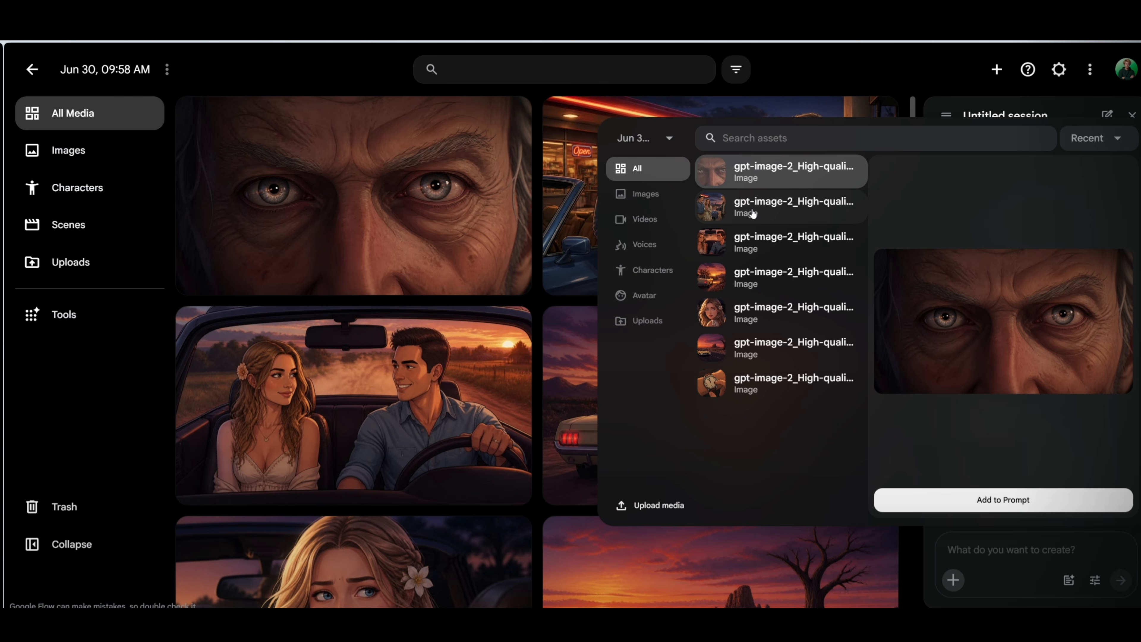
click(753, 214)
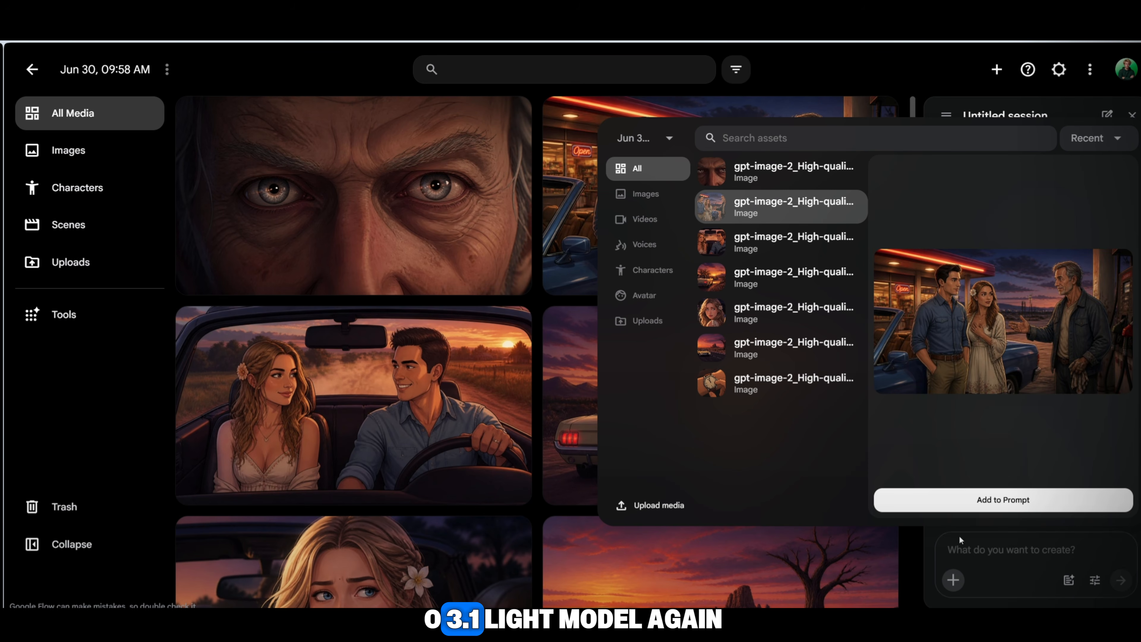
click(966, 501)
right_click(972, 554)
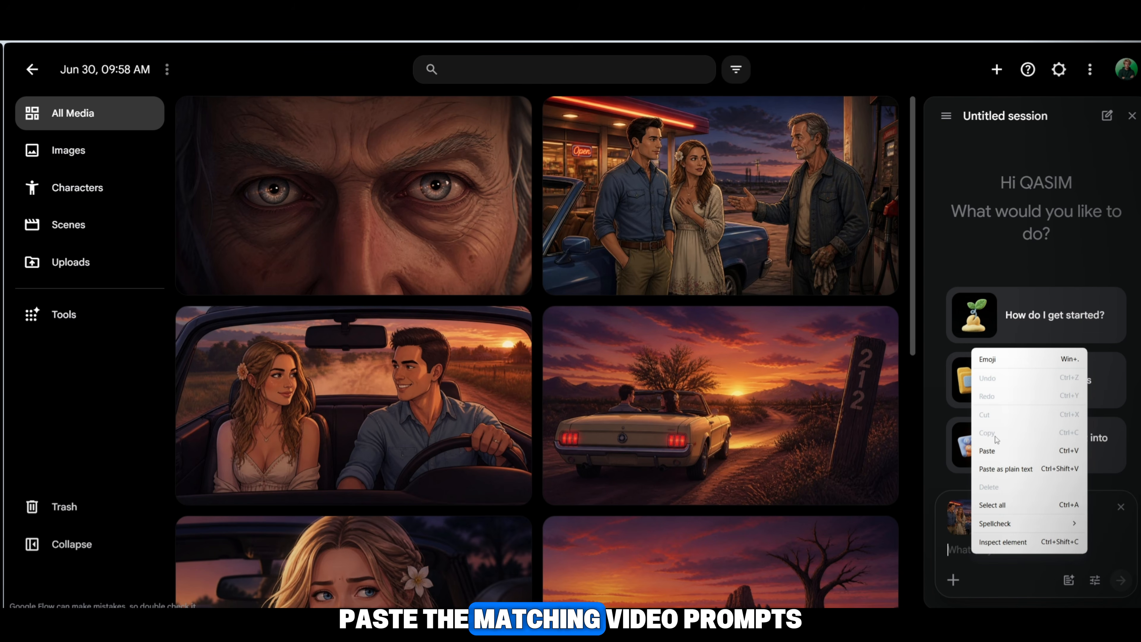
click(994, 450)
click(1121, 580)
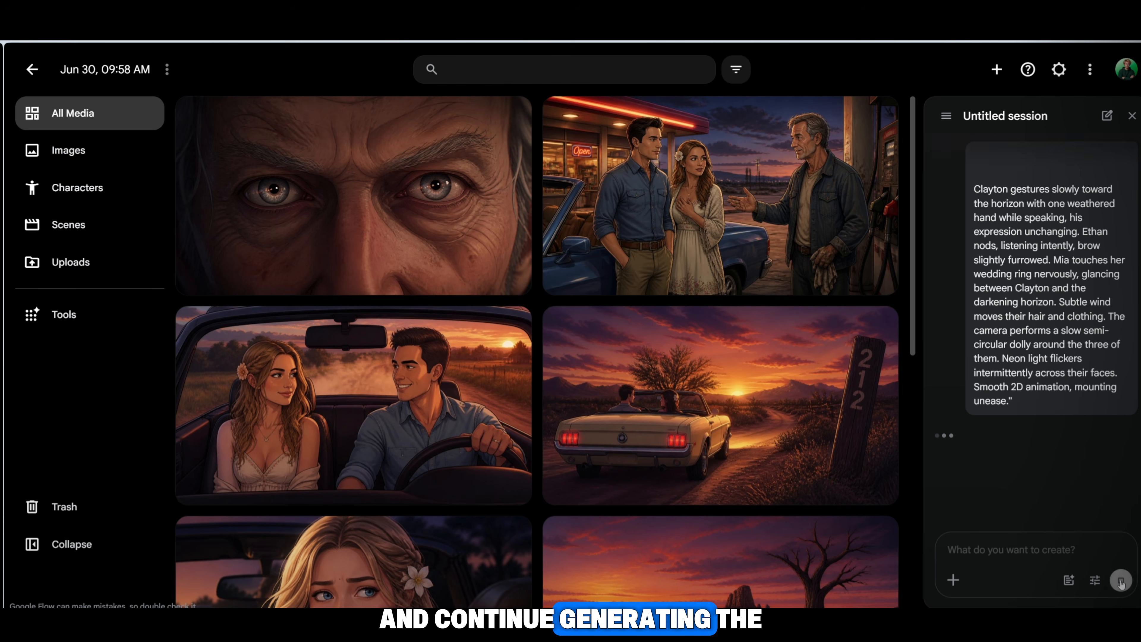
click(1095, 580)
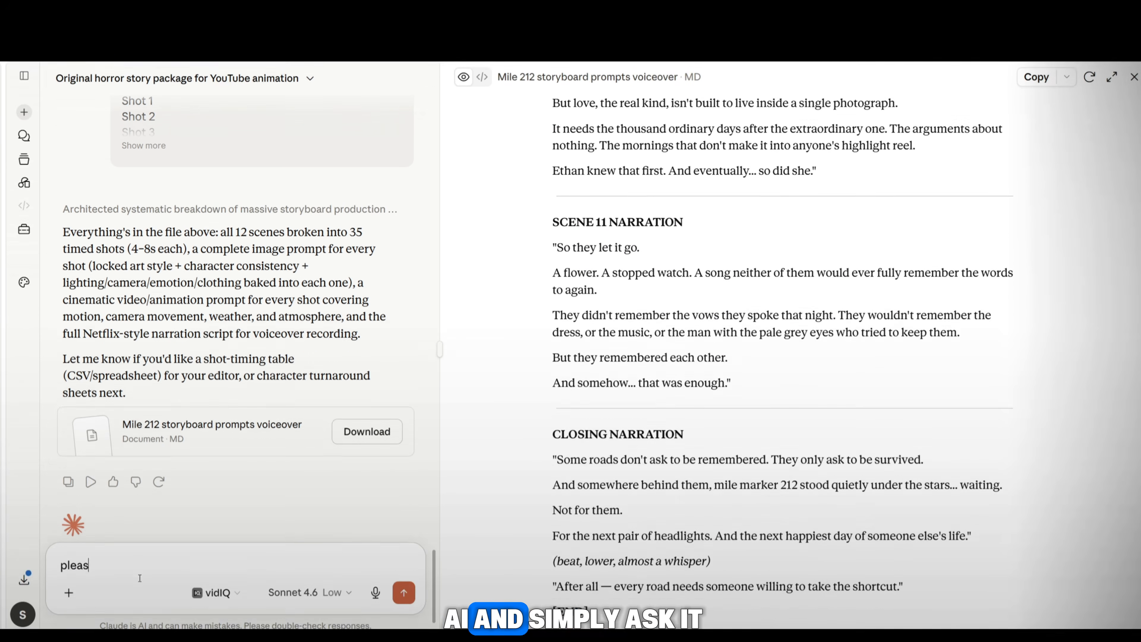
- Ask Claude "please give me voice over in paragraph"
text(give me voice)
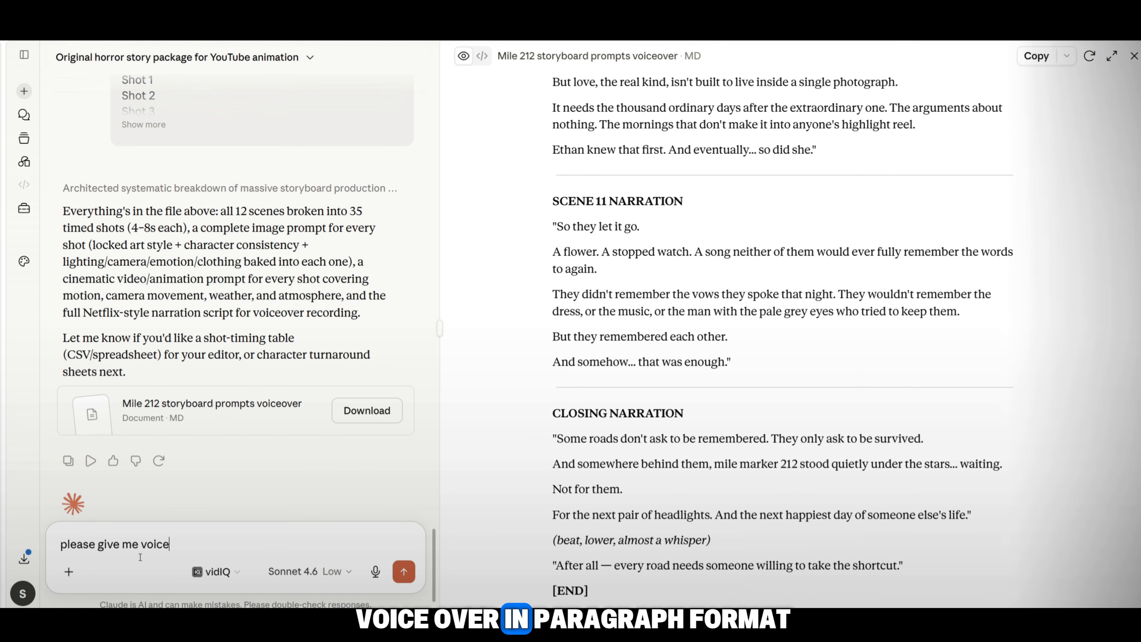
text( o)
text(ver in paragraph)
key(Return)
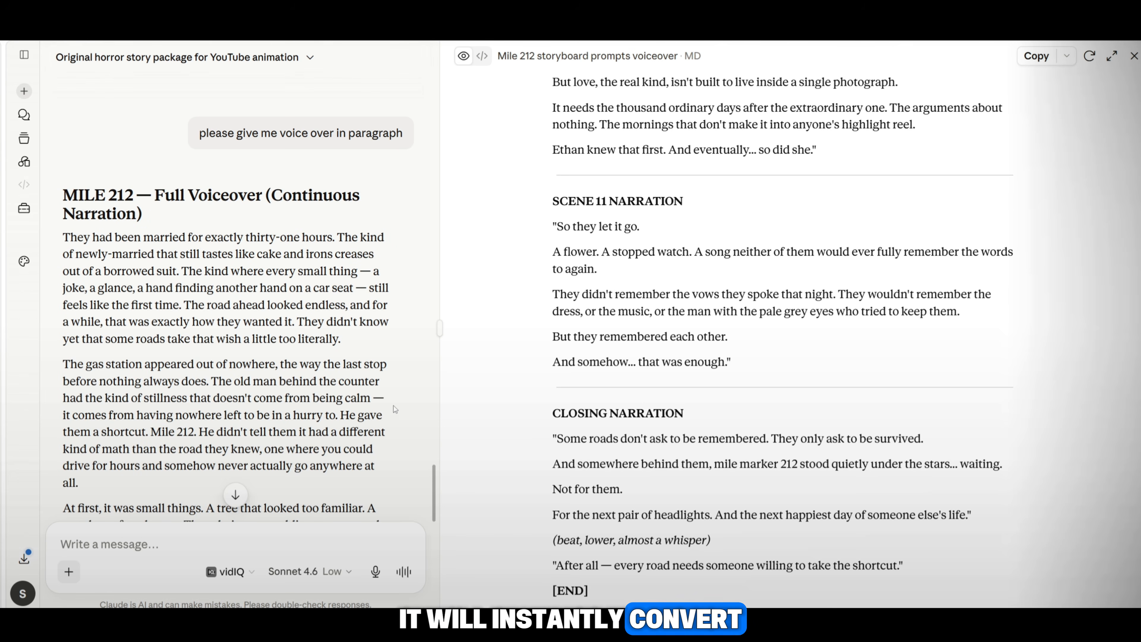
- Look through Claude's continuous MILE 212 voiceover and select its opening paragraphs for the narration
scroll(395, 409, down, 12)
scroll(390, 382, up, 10)
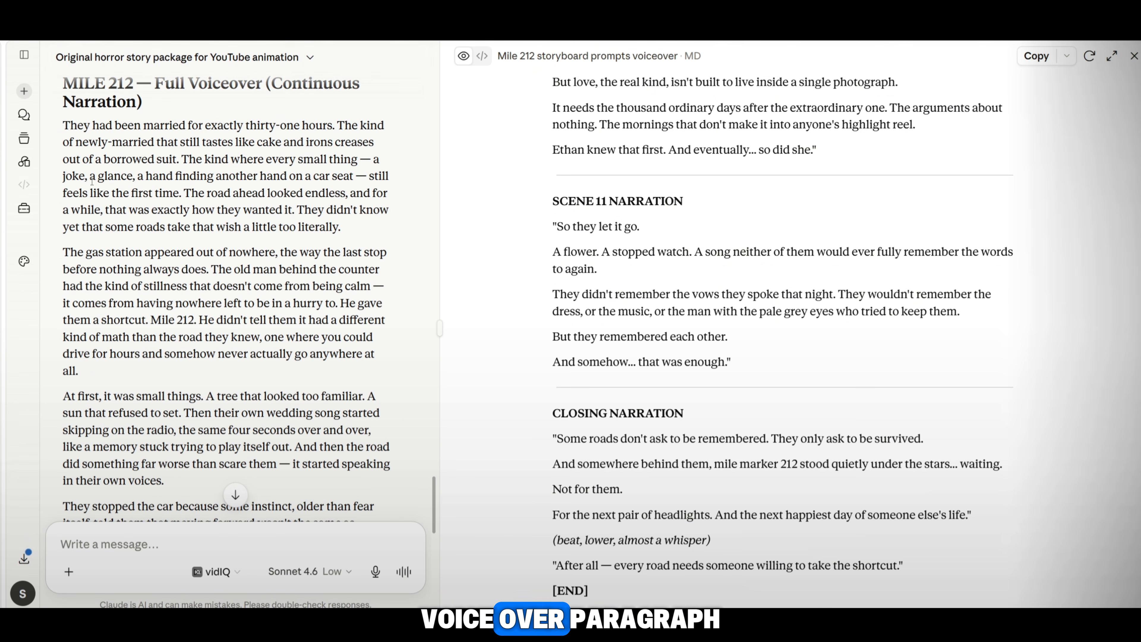
drag(63, 125, 313, 329)
scroll(314, 329, down, 3)
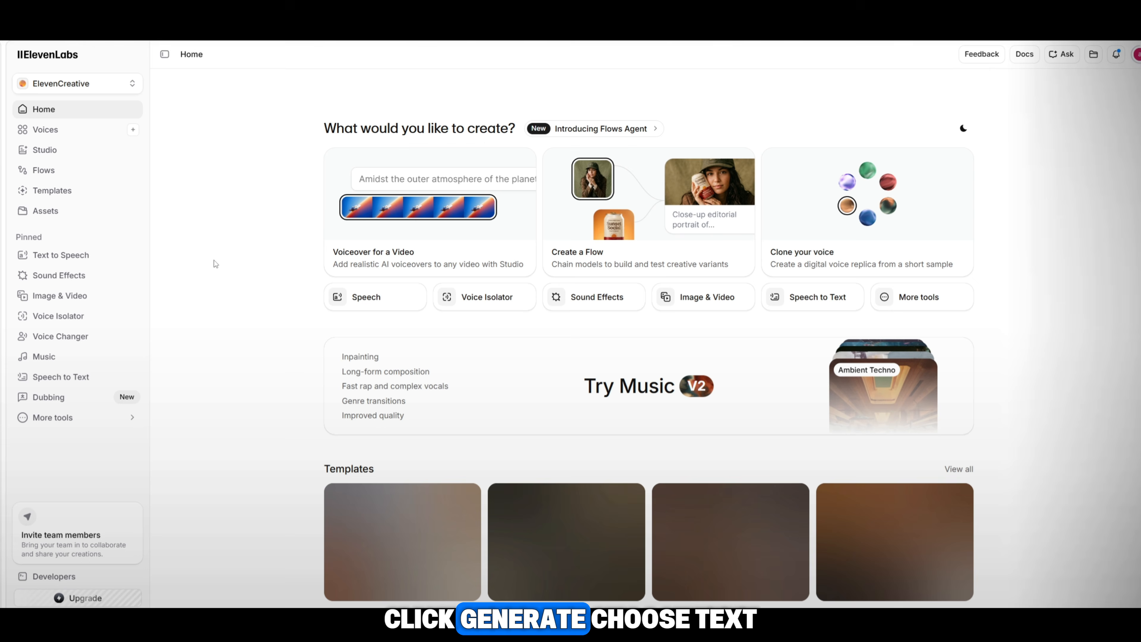
- Switch to ElevenLabs, generate the opening voiceover paragraphs as speech with the Roger voice, and save the MP3
click(63, 255)
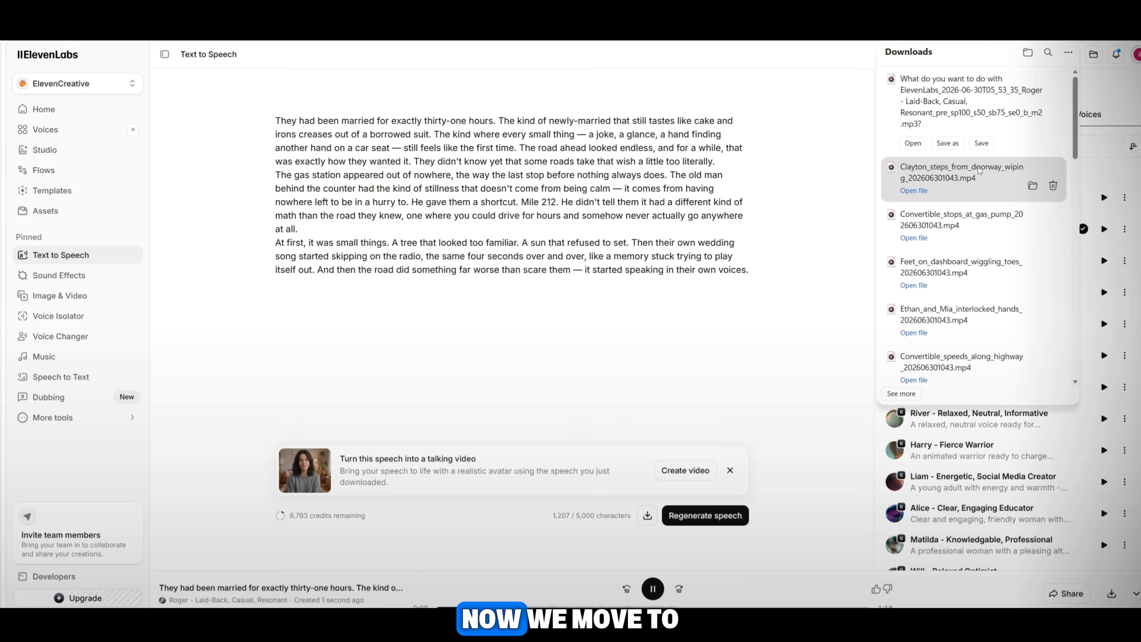
click(981, 143)
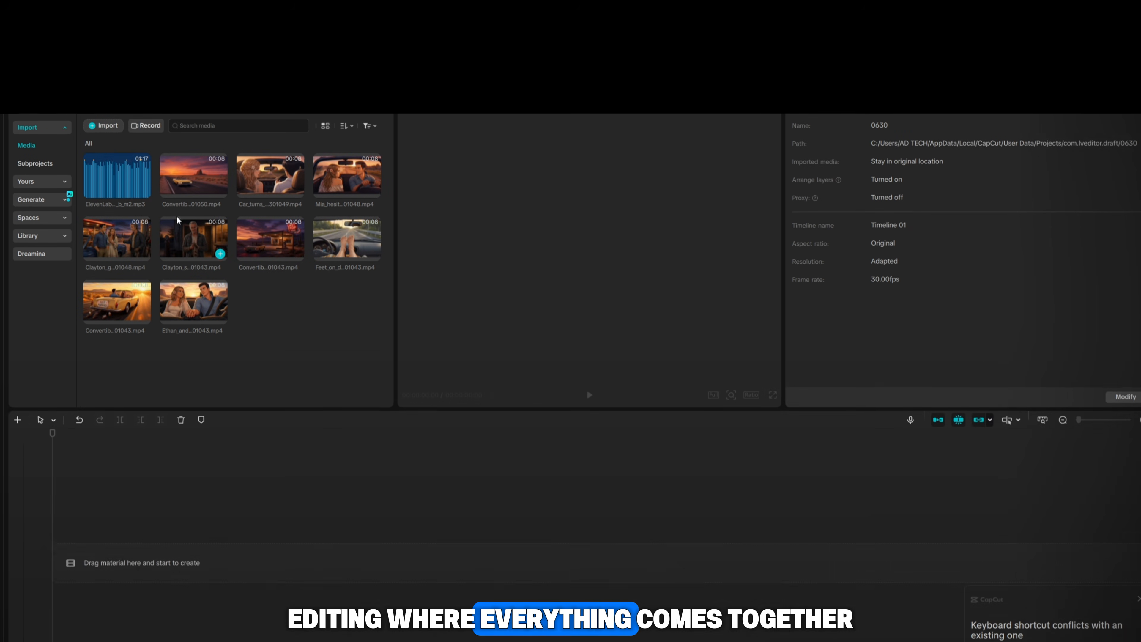
- Switch to CapCut, place the narration MP3 and the Just Married convertible clip on the timeline, and set the clip's volume to -19.0 dB
drag(120, 177, 108, 539)
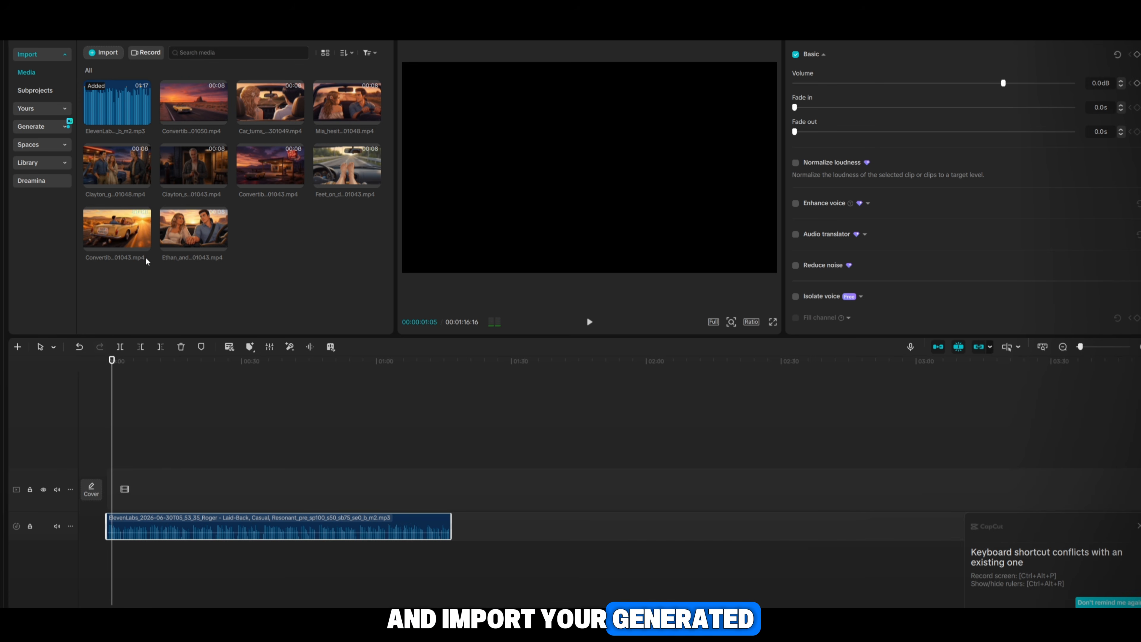
drag(119, 233, 135, 479)
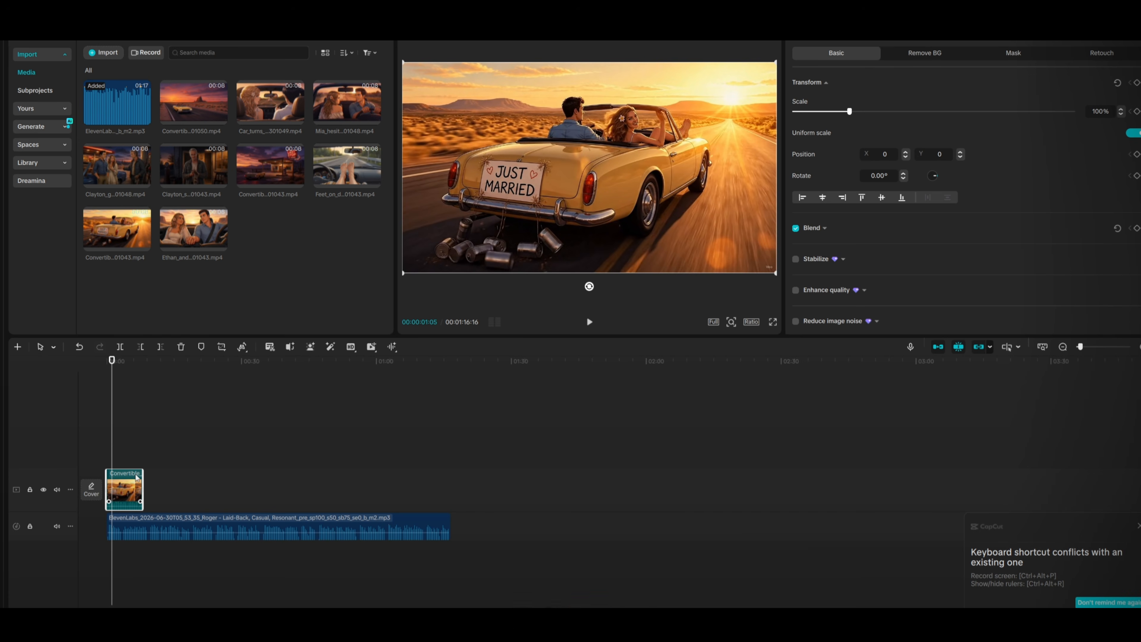
click(835, 35)
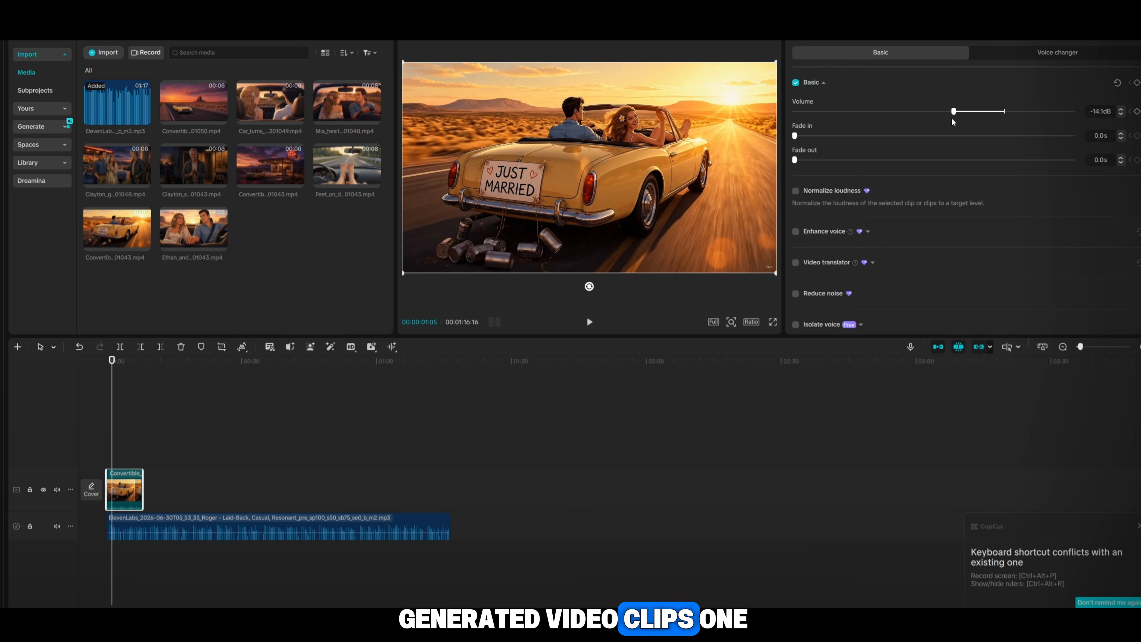
key(space)
drag(953, 112, 936, 112)
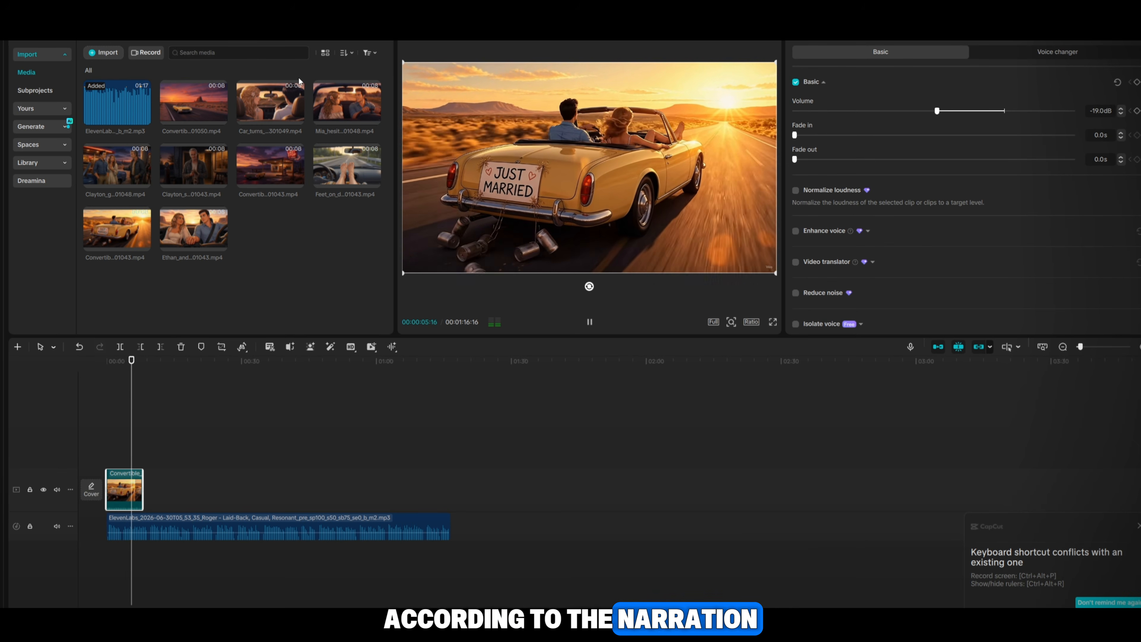
- Append the couple's interlocked-hands clip and the feet-on-dashboard clip to the timeline, lowering the feet clip's volume to -23.0 dB
click(220, 243)
click(835, 36)
drag(1004, 112, 922, 111)
click(329, 247)
click(373, 180)
click(866, 36)
click(834, 36)
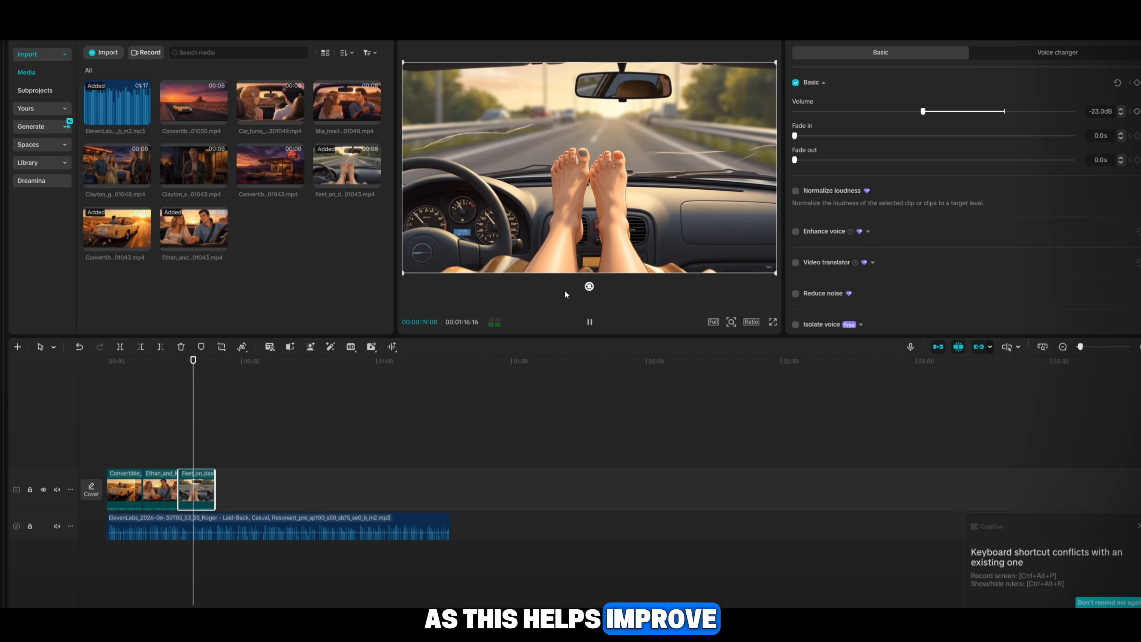
- Append the gas-station convertible, older man's entrance and older man gesturing clips, lowering their volumes, the last two to -11.3 and -13.2 dB
click(296, 181)
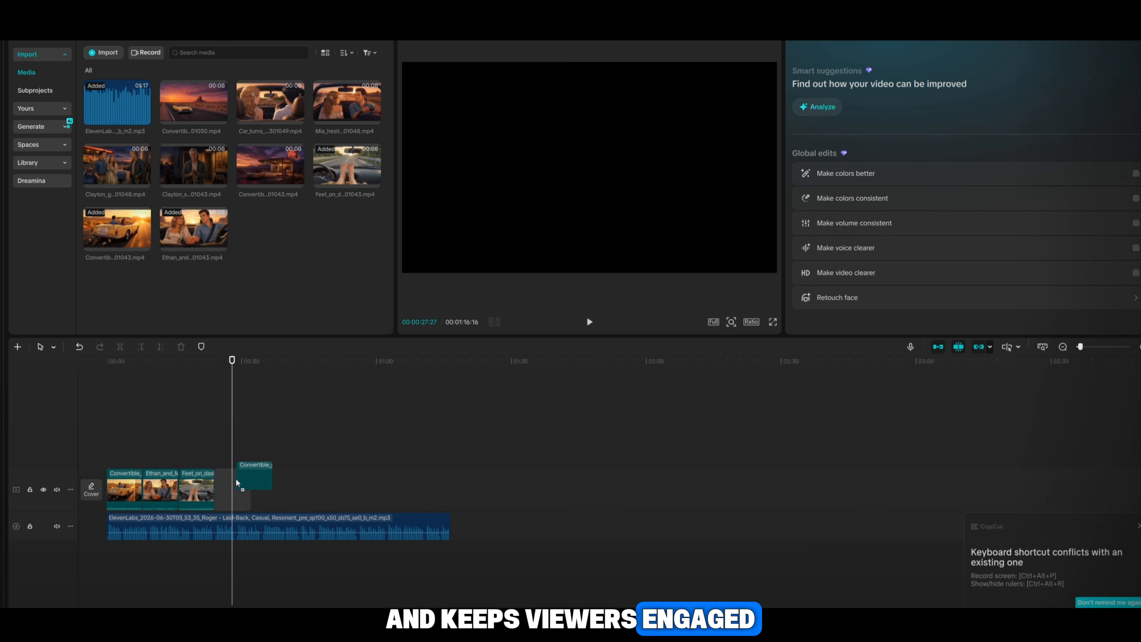
click(909, 46)
drag(1004, 111, 972, 111)
click(220, 181)
click(909, 46)
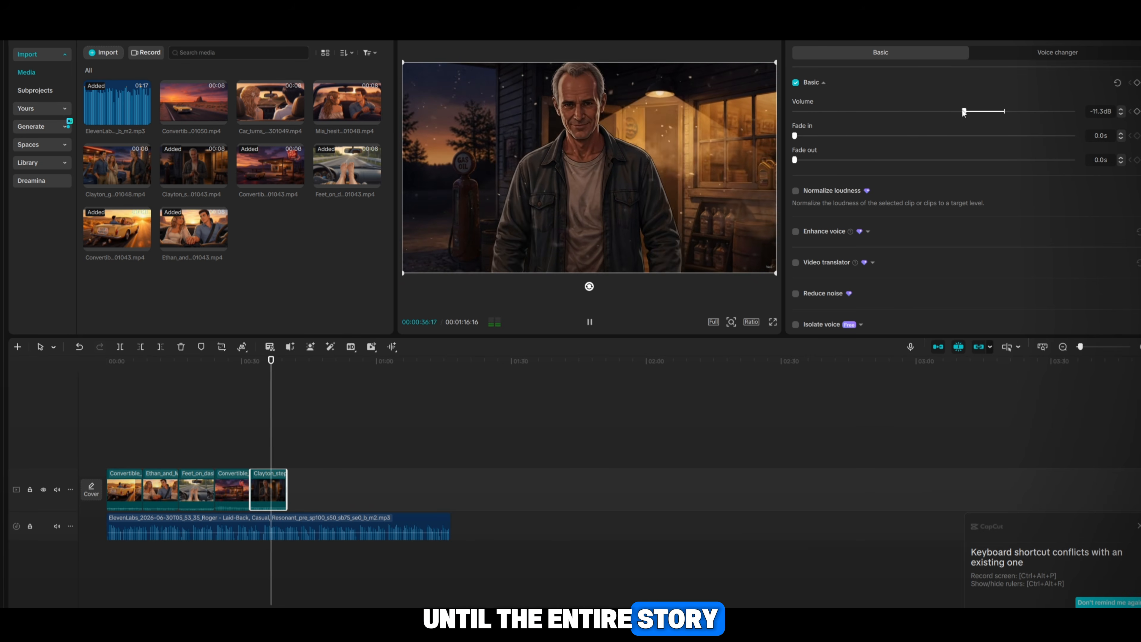
click(143, 180)
click(909, 45)
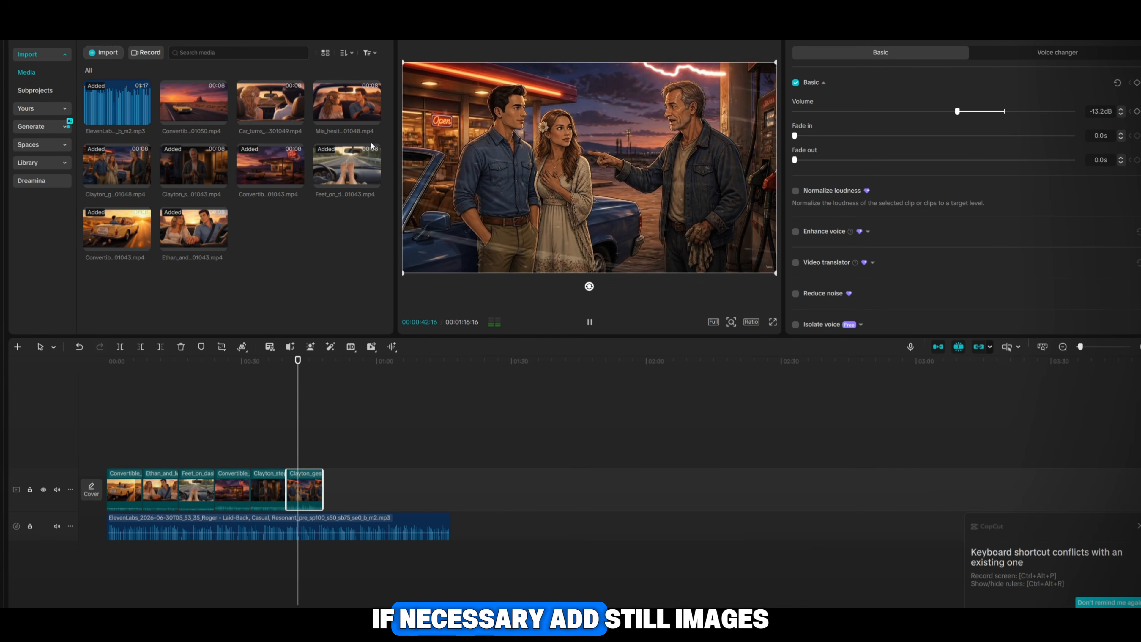
- Append the hesitating woman's clip and the clip of the car turning onto the dirt road to the timeline, and lower the clip volume
click(372, 117)
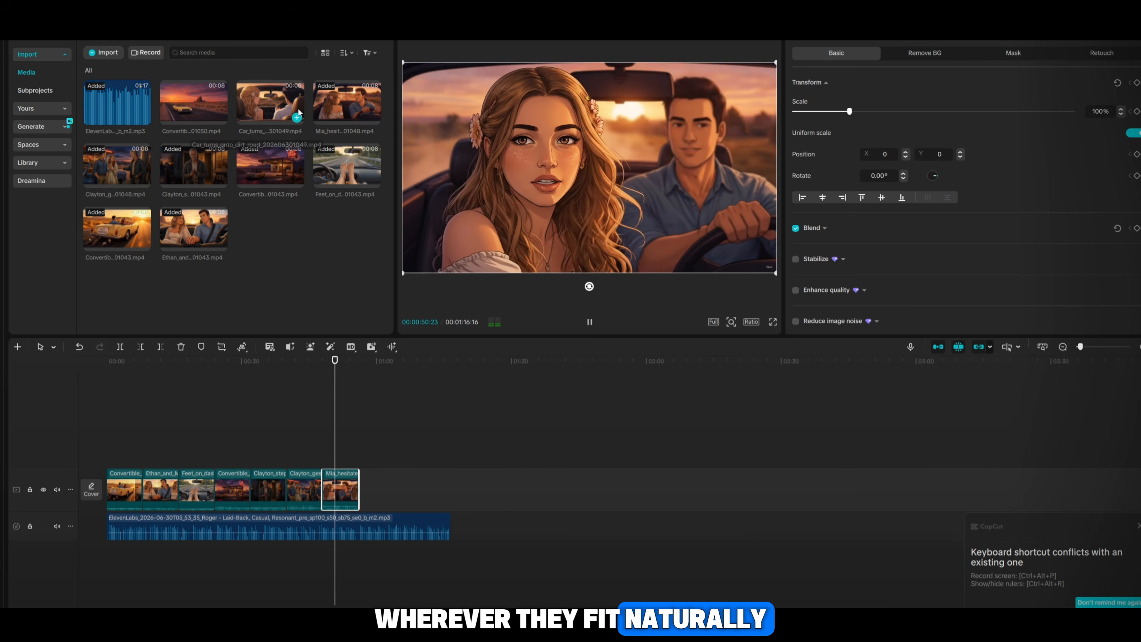
click(841, 44)
click(296, 117)
click(909, 46)
drag(1003, 112, 961, 113)
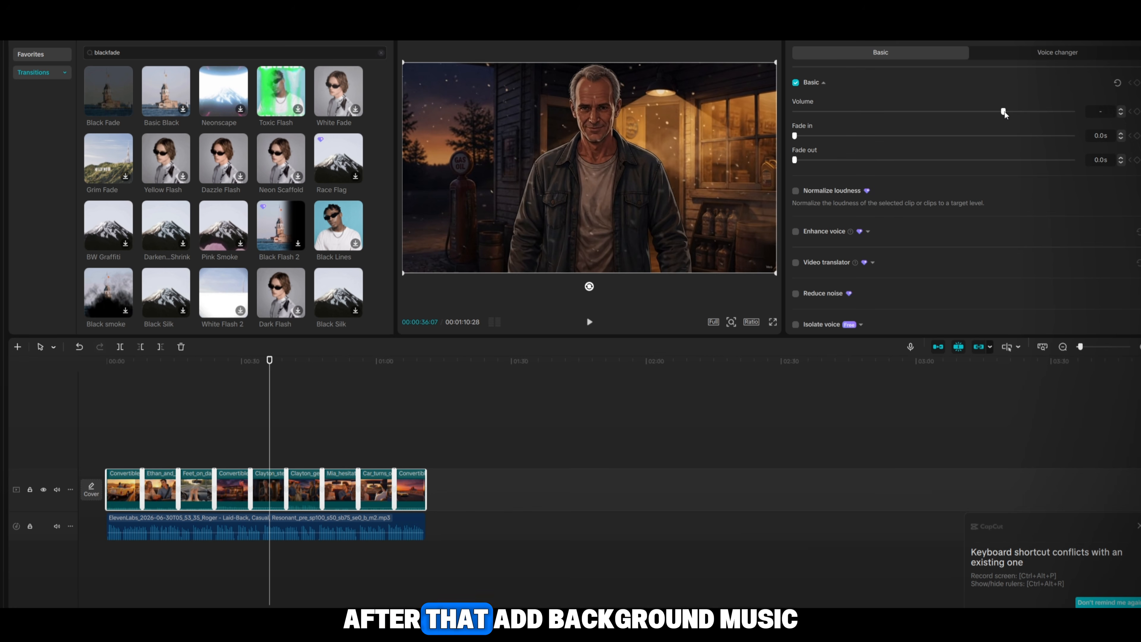
- Set the volume of all selected video clips on the timeline to -19.8 dB
drag(1003, 112, 934, 112)
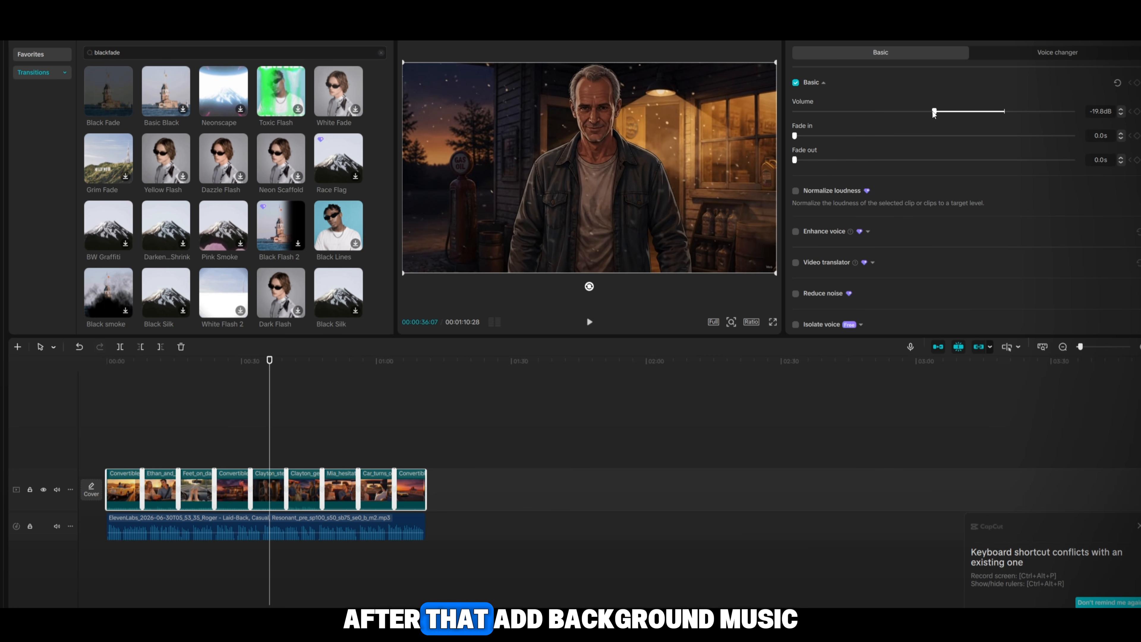
drag(269, 361, 404, 412)
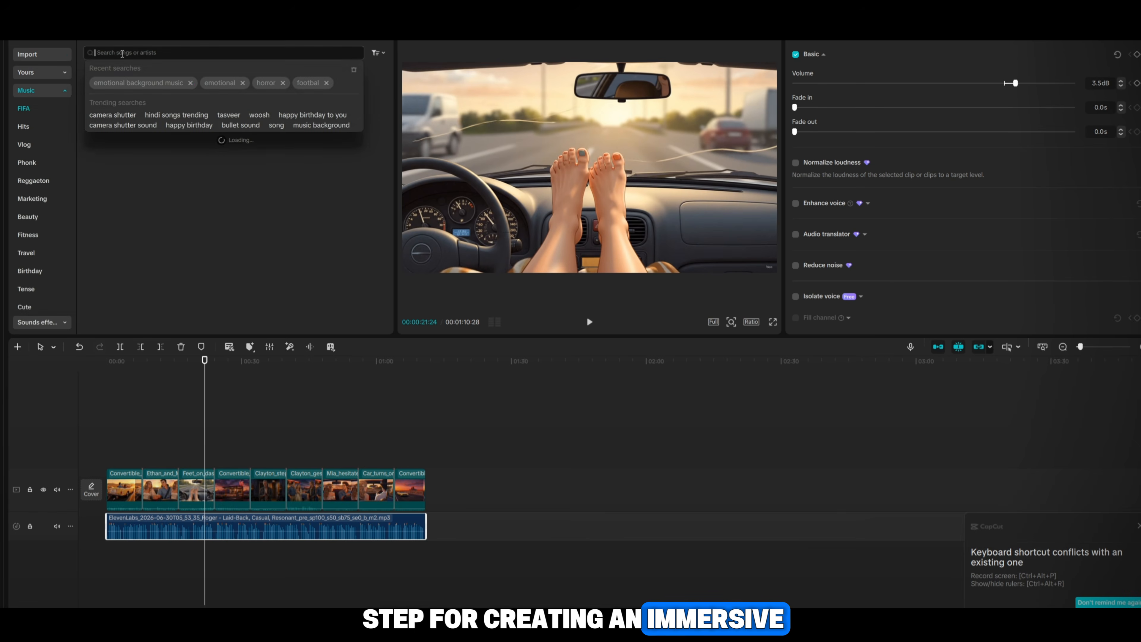
- Add "Horror background music for spooky and mysterious incidents" from the music library at -18.1 dB, trimmed to the end of the video
text(harror)
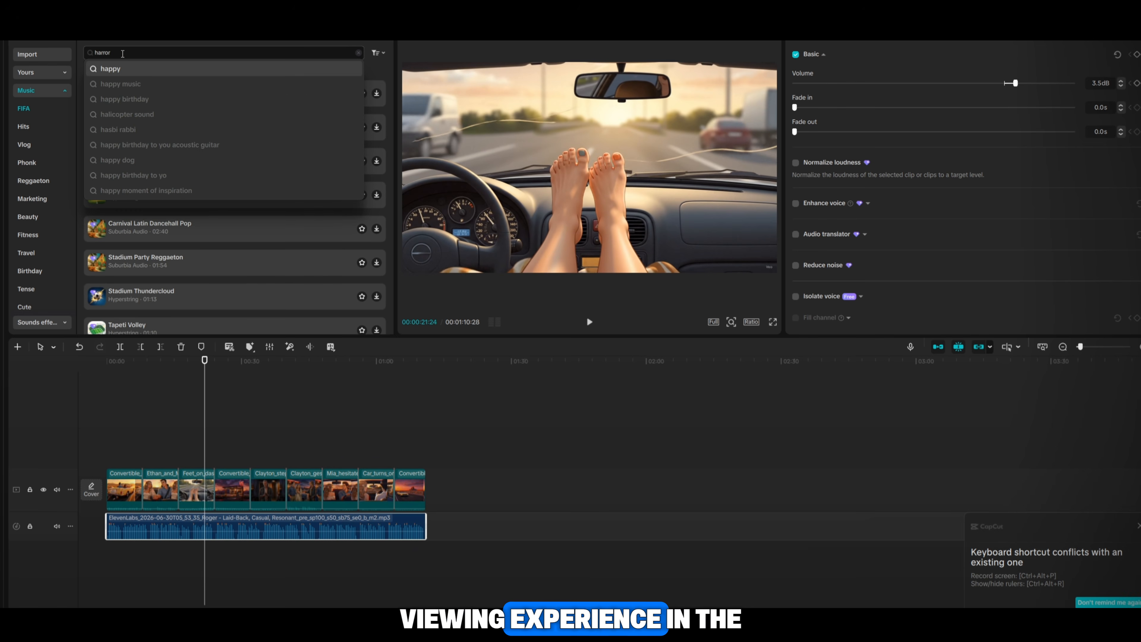
key(Return)
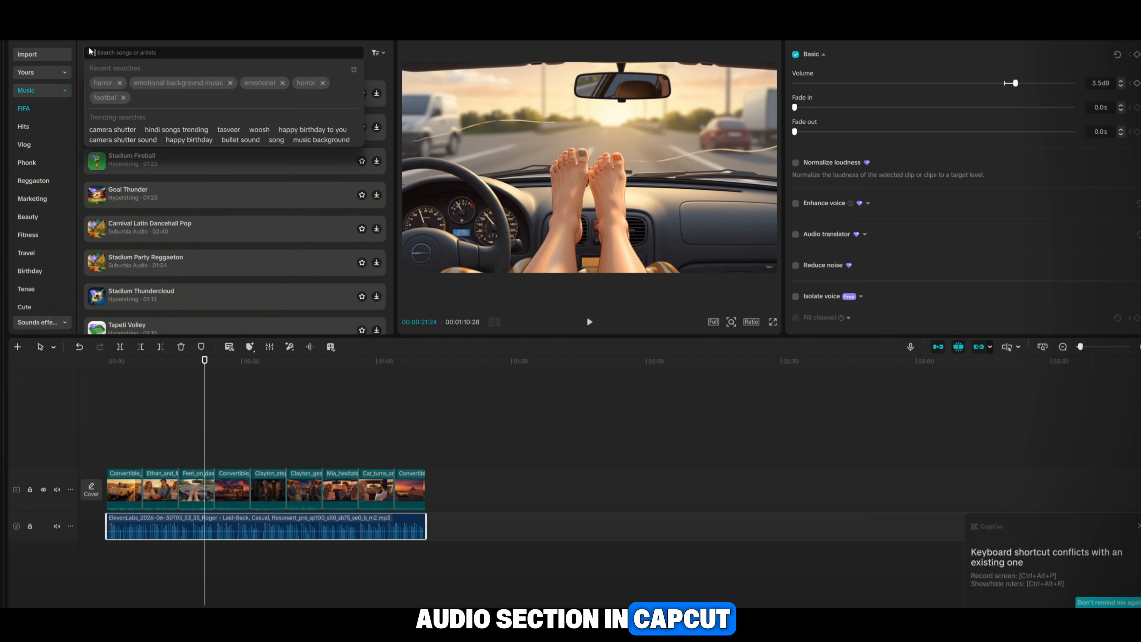
text(horror)
click(165, 76)
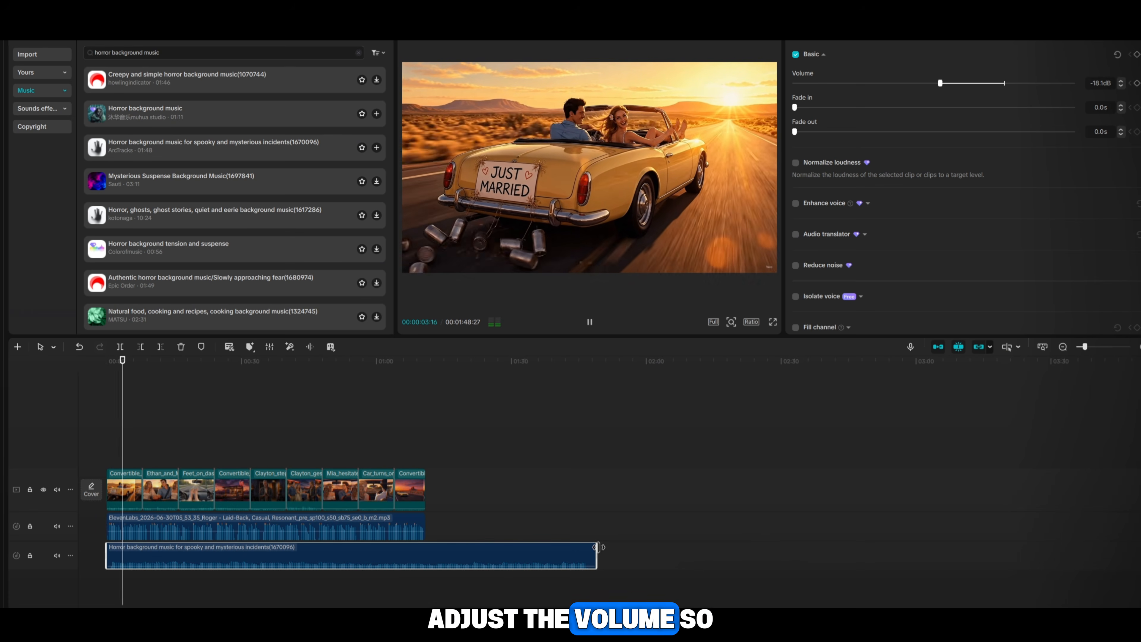
drag(597, 547, 426, 547)
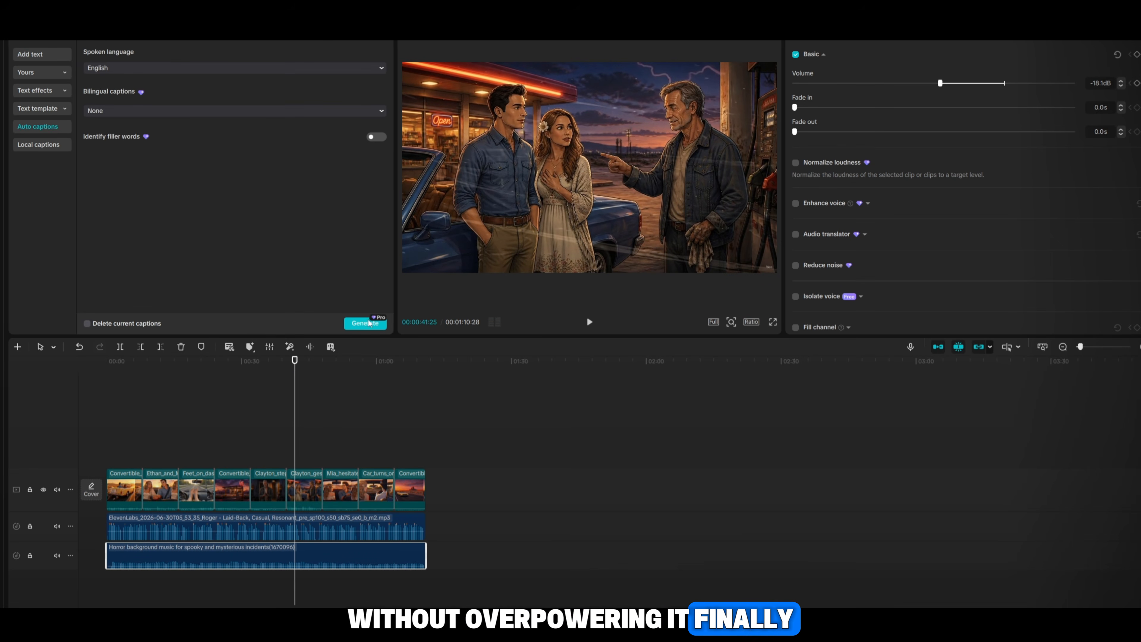
- Generate English auto captions, apply the THE QUICK template with cyan word highlighting to all of them, and play the result
click(368, 323)
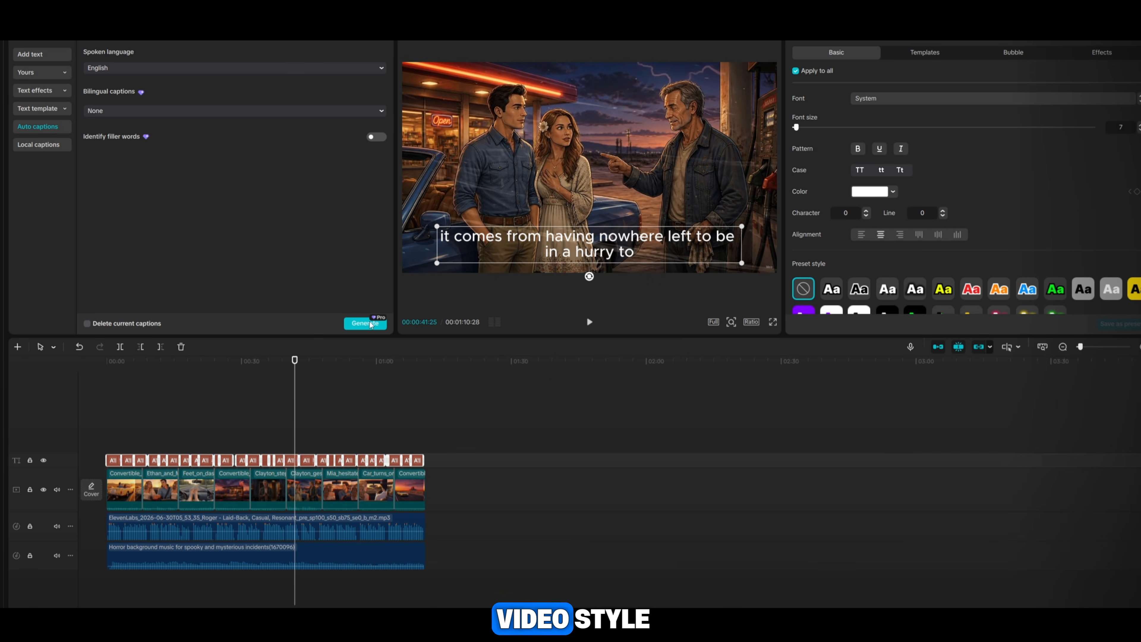
click(924, 52)
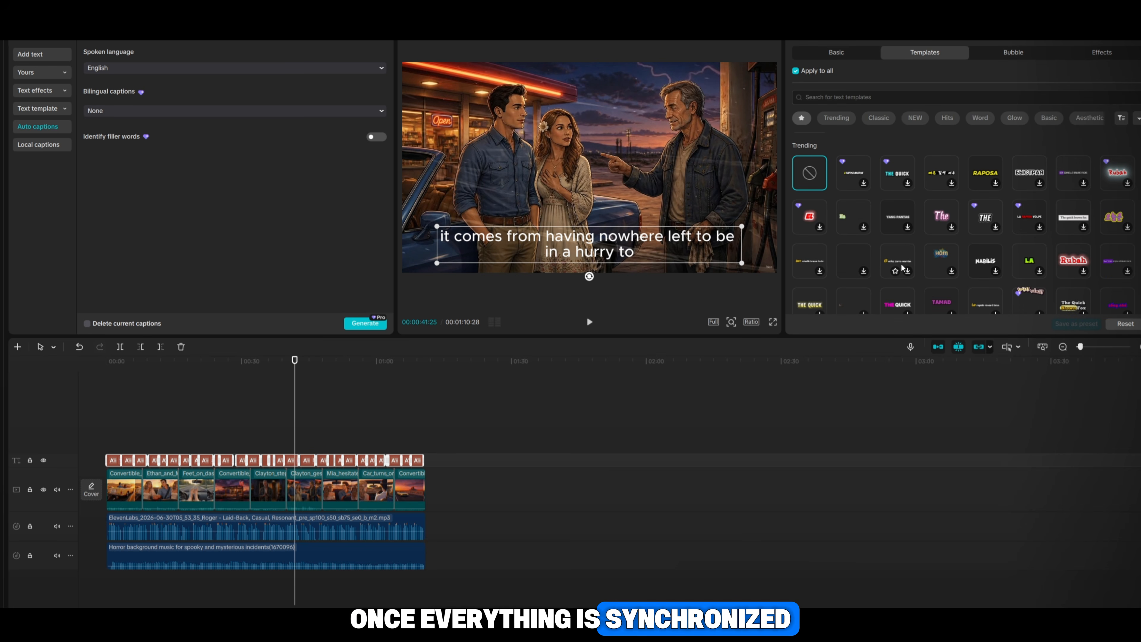
click(893, 174)
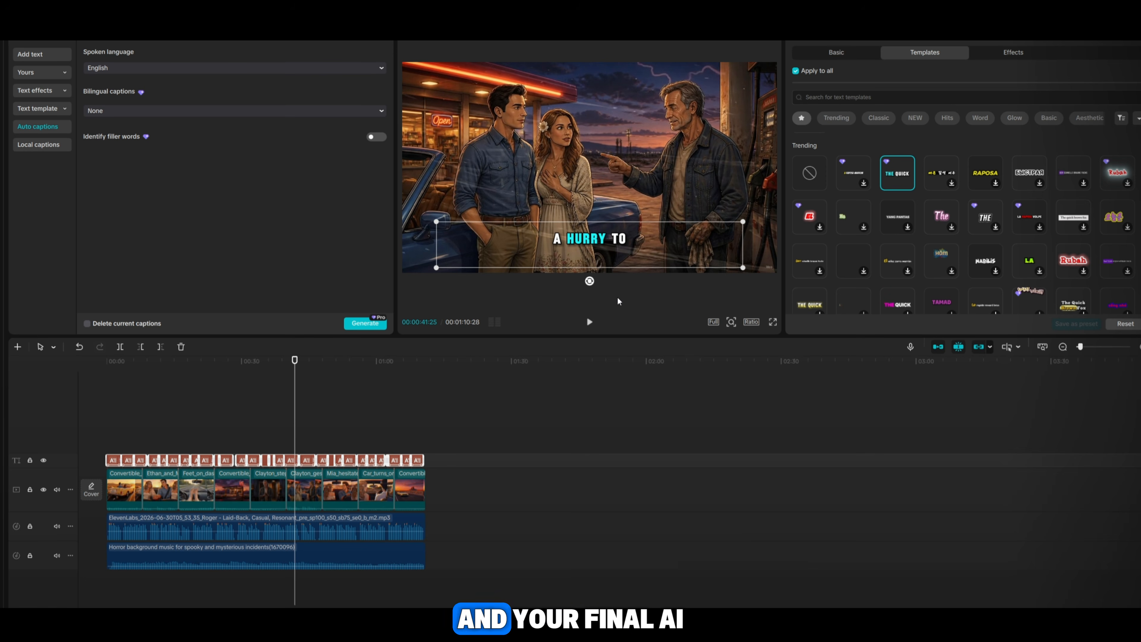
click(331, 214)
click(589, 321)
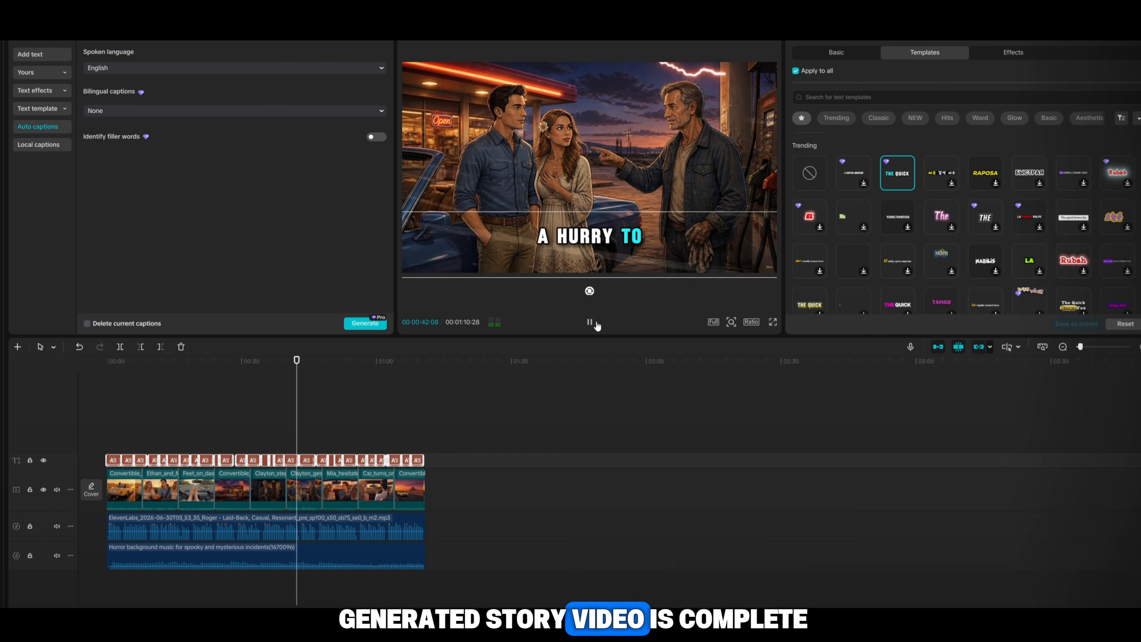